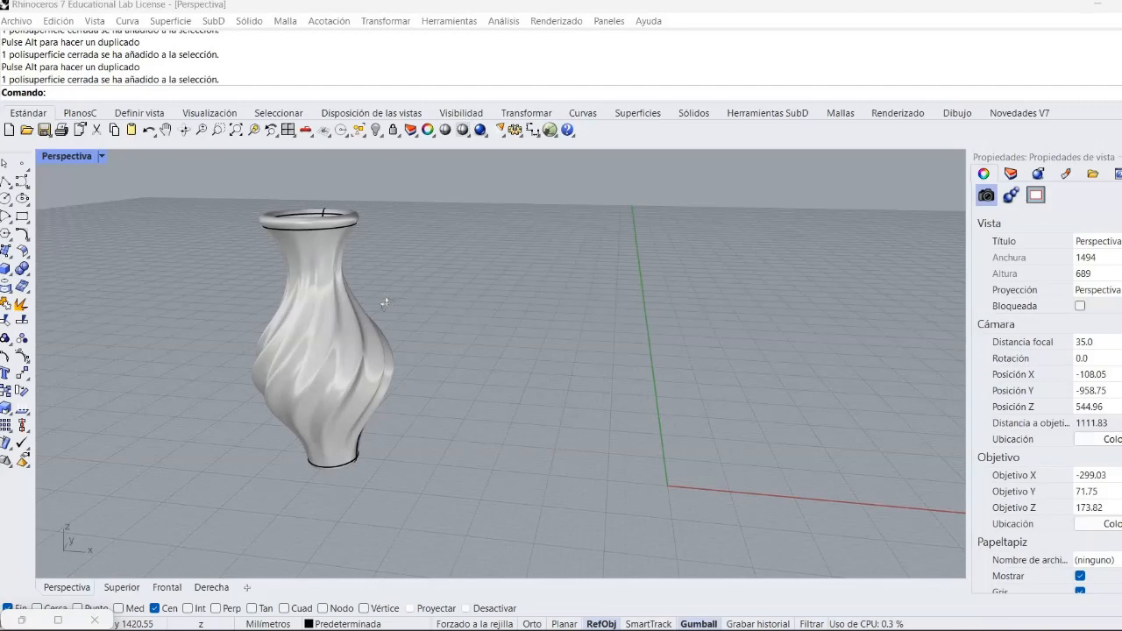
# - Launch Grasshopper alongside the Rhino perspective view of the twisted vase
pyautogui.moveTo(417, 291); pyautogui.dragTo(502, 210, button='right')
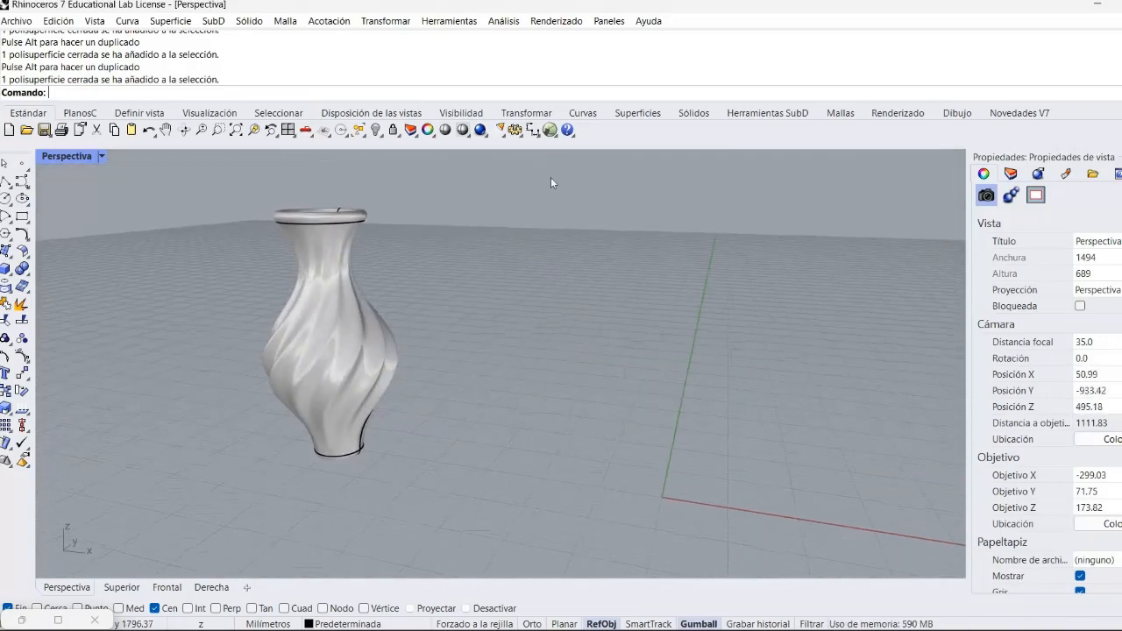
pyautogui.click(550, 130)
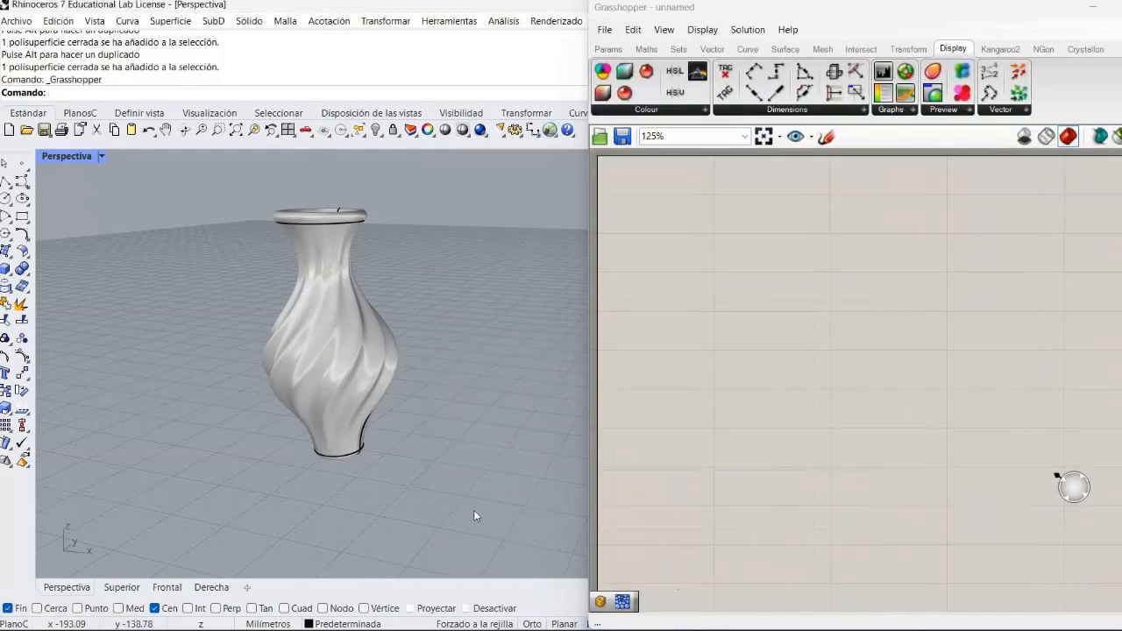
pyautogui.moveTo(87, 354); pyautogui.dragTo(267, 443, button='right')
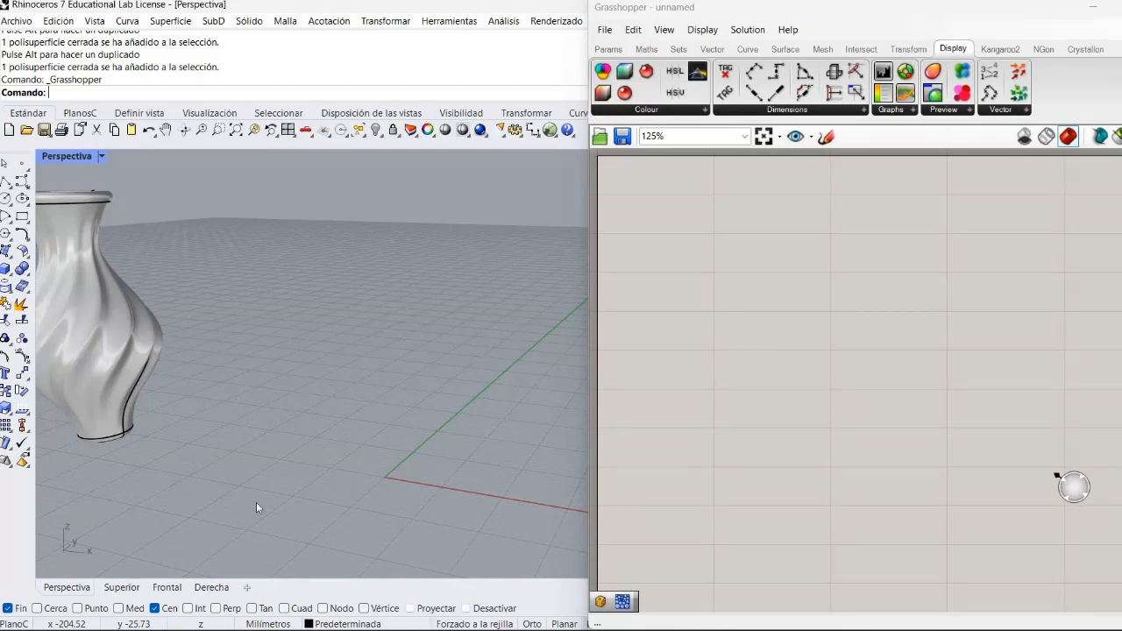
pyautogui.keyDown('shift'); pyautogui.moveTo(437, 490); pyautogui.dragTo(358, 396, button='right'); pyautogui.keyUp('shift')
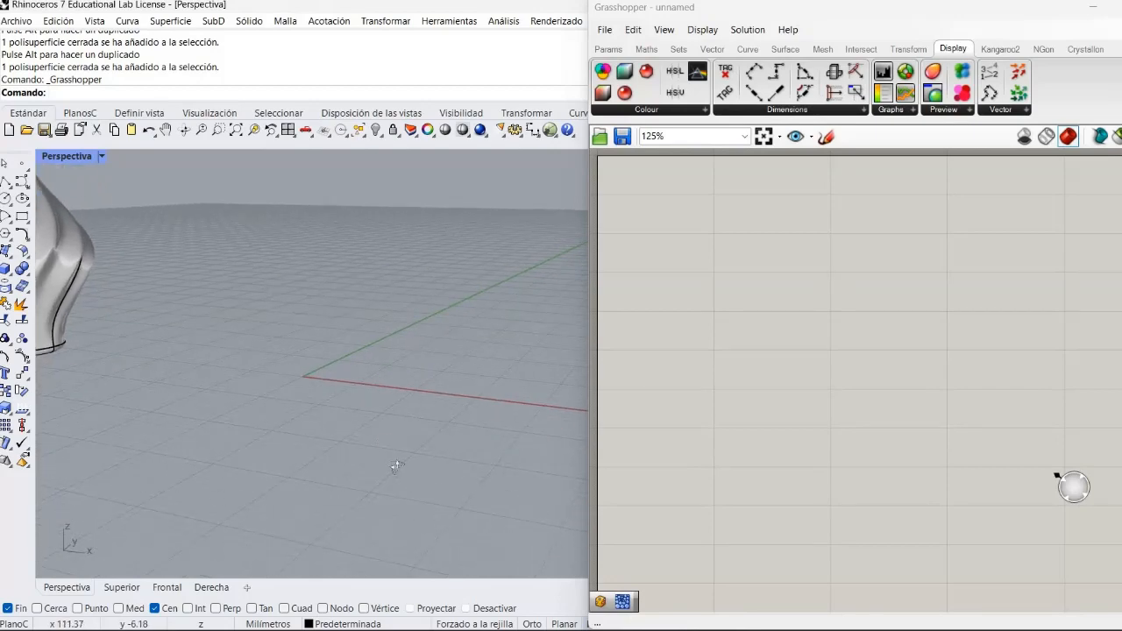
pyautogui.moveTo(393, 465); pyautogui.dragTo(364, 371, button='right')
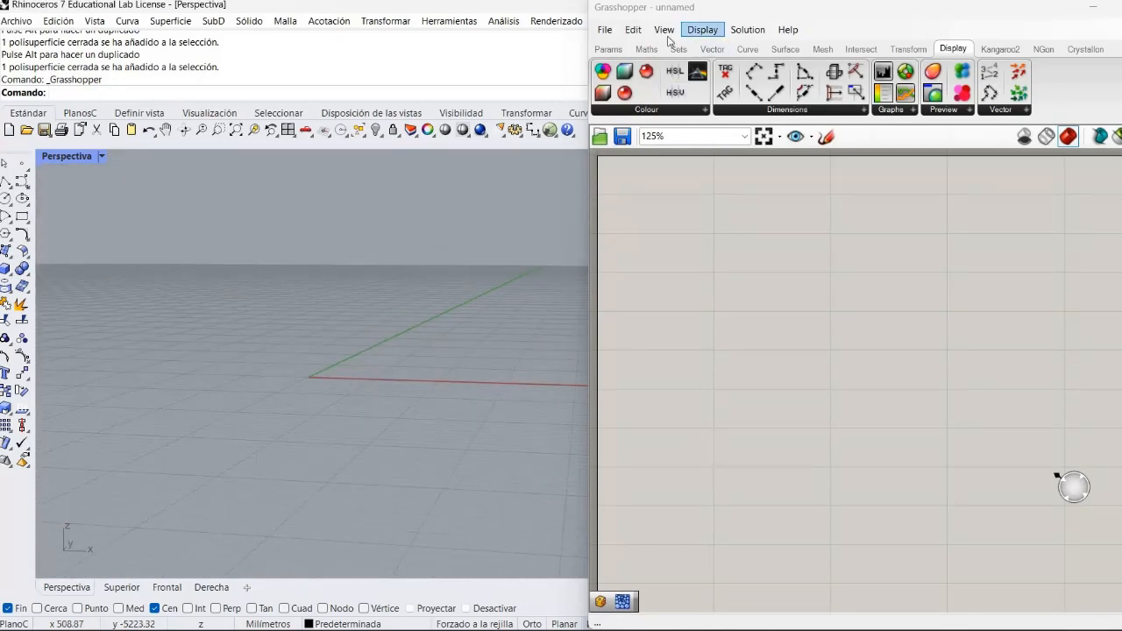
# - Add a Graph Mapper component to the empty Grasshopper canvas and position it near the middle
pyautogui.click(603, 50)
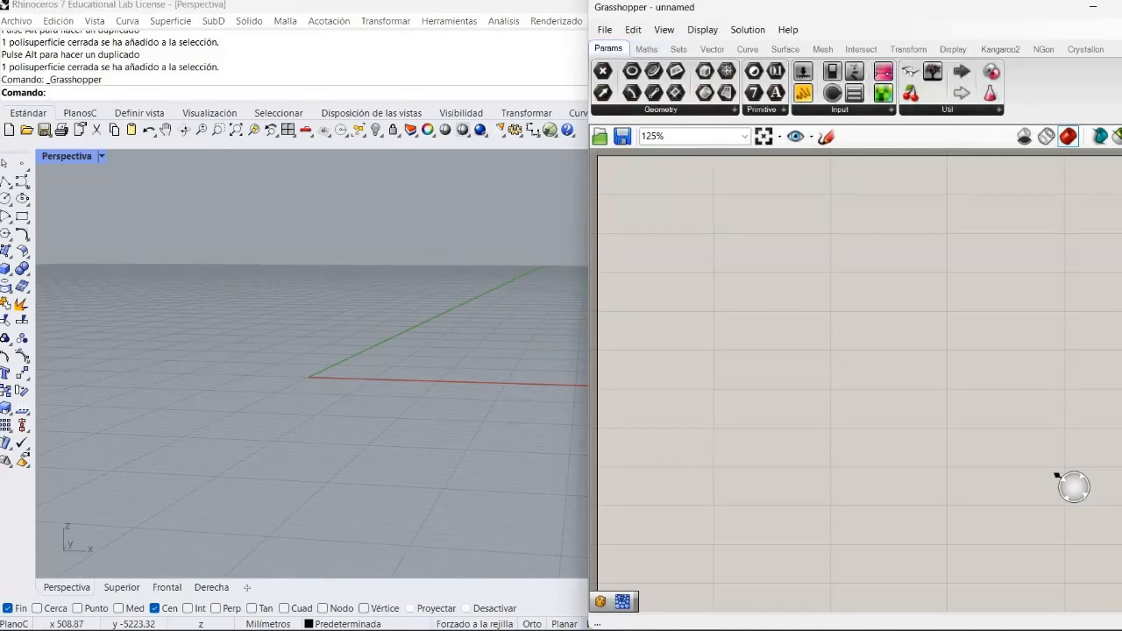
pyautogui.click(871, 110)
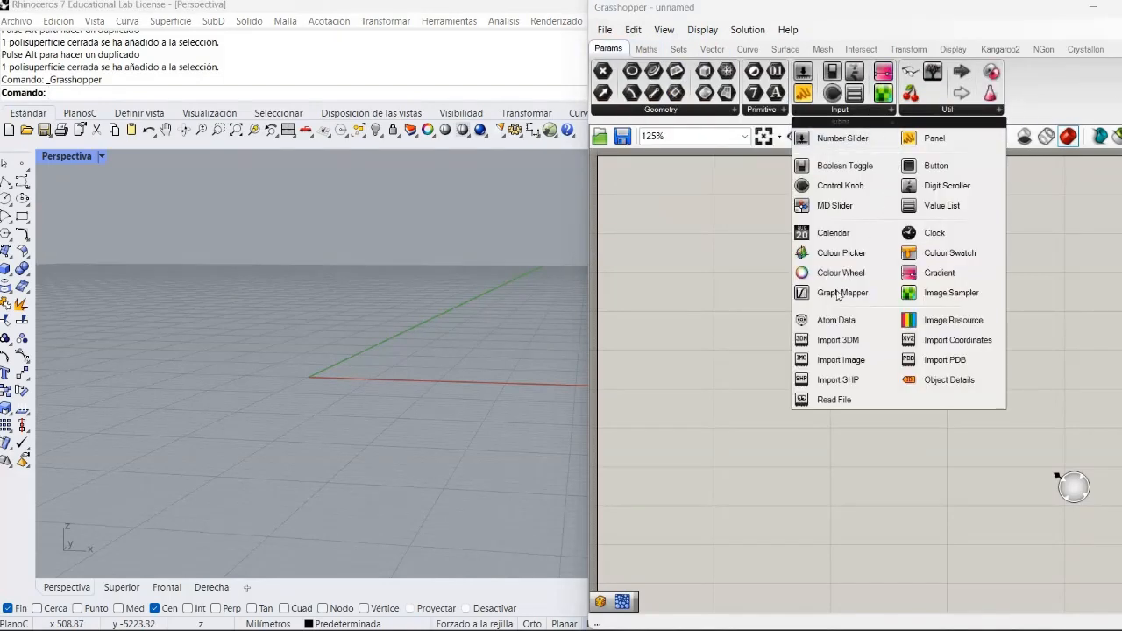
pyautogui.moveTo(837, 294); pyautogui.dragTo(806, 334)
pyautogui.moveTo(822, 375); pyautogui.dragTo(829, 375)
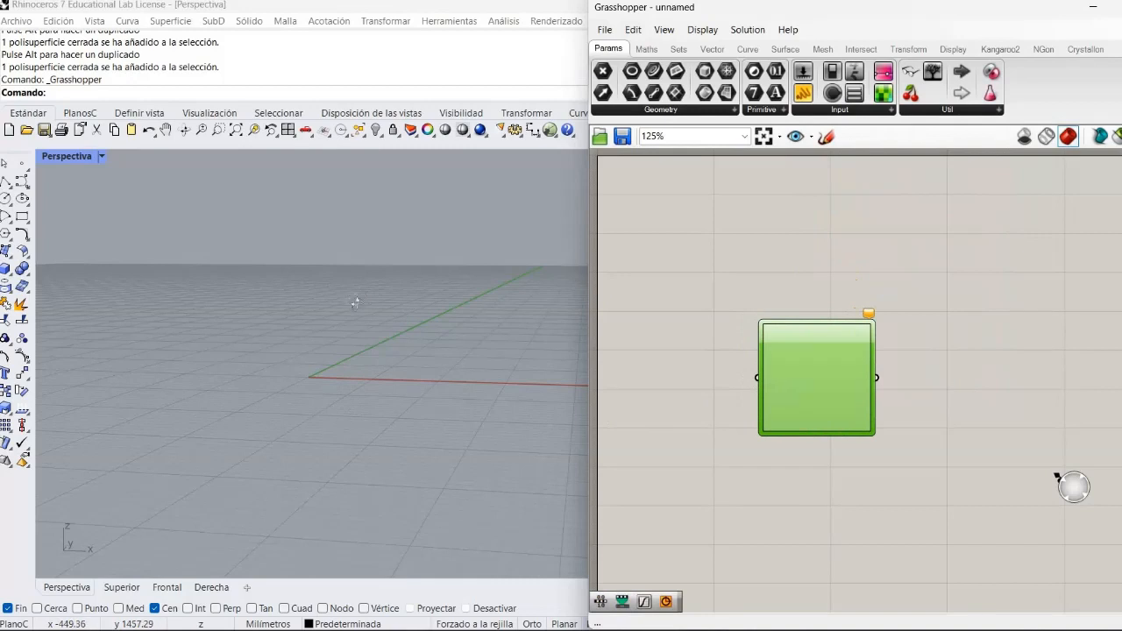
pyautogui.moveTo(354, 301); pyautogui.dragTo(368, 376, button='right')
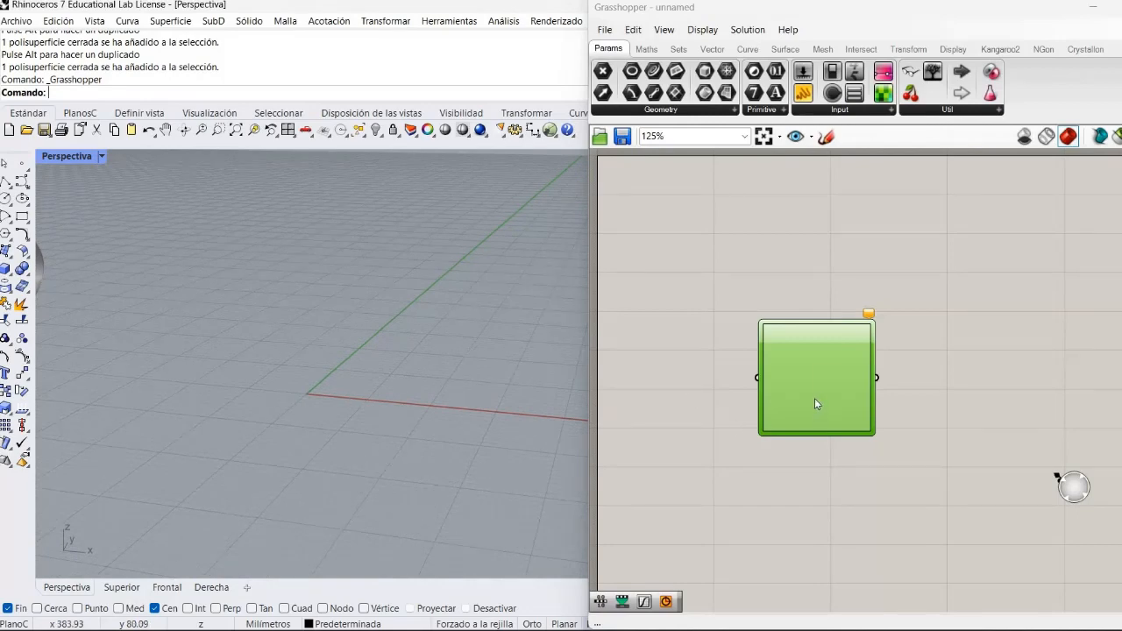
pyautogui.moveTo(815, 404); pyautogui.dragTo(840, 458)
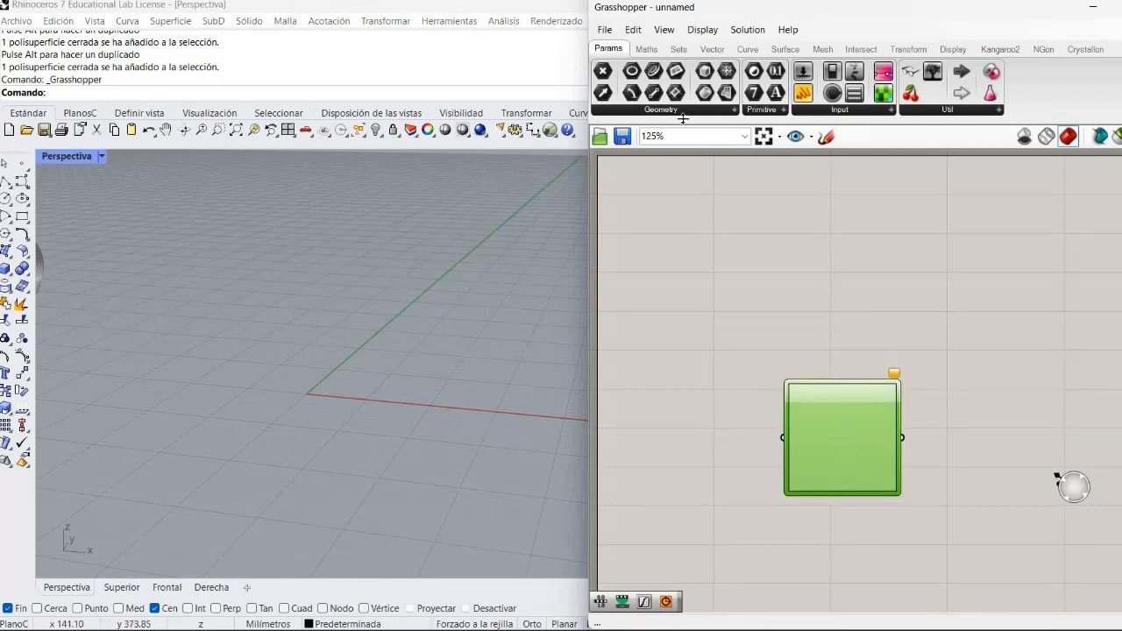
pyautogui.click(694, 214)
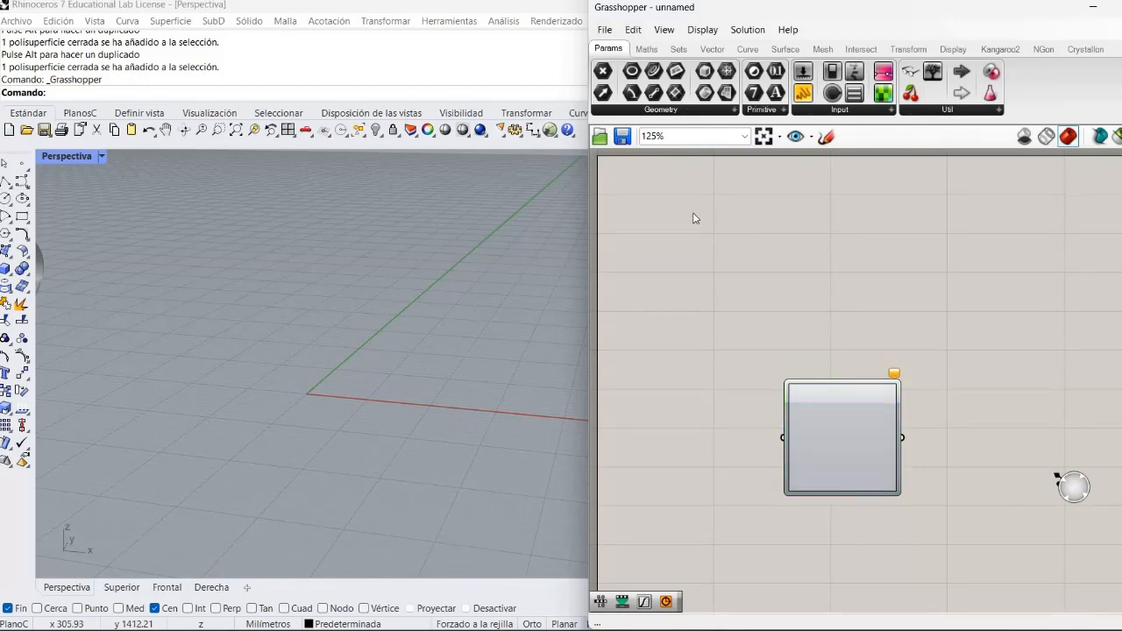
# - Search for "sdl" and add a Line SDL component above the Graph Mapper
pyautogui.doubleClick(684, 301)
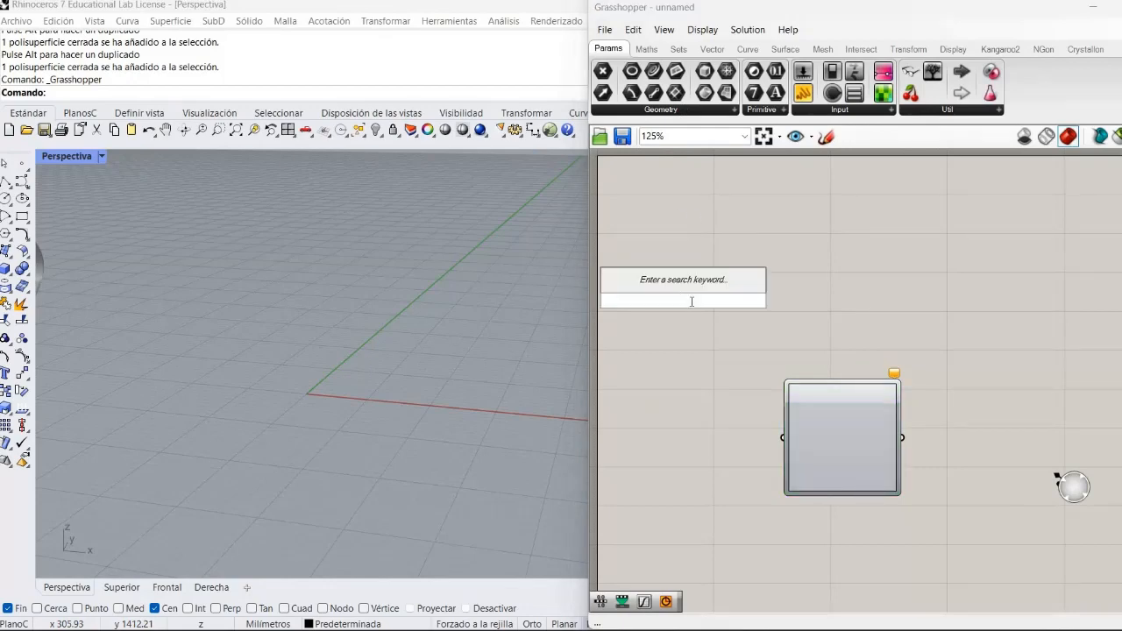
pyautogui.write('sdl')
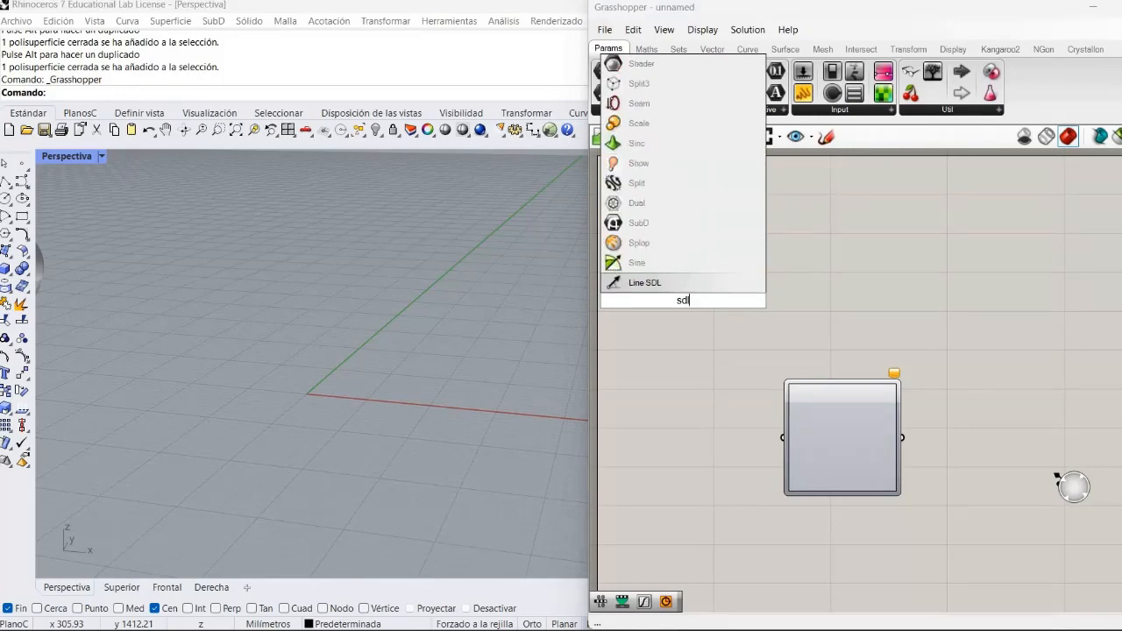
pyautogui.click(655, 285)
pyautogui.moveTo(675, 308); pyautogui.dragTo(753, 271)
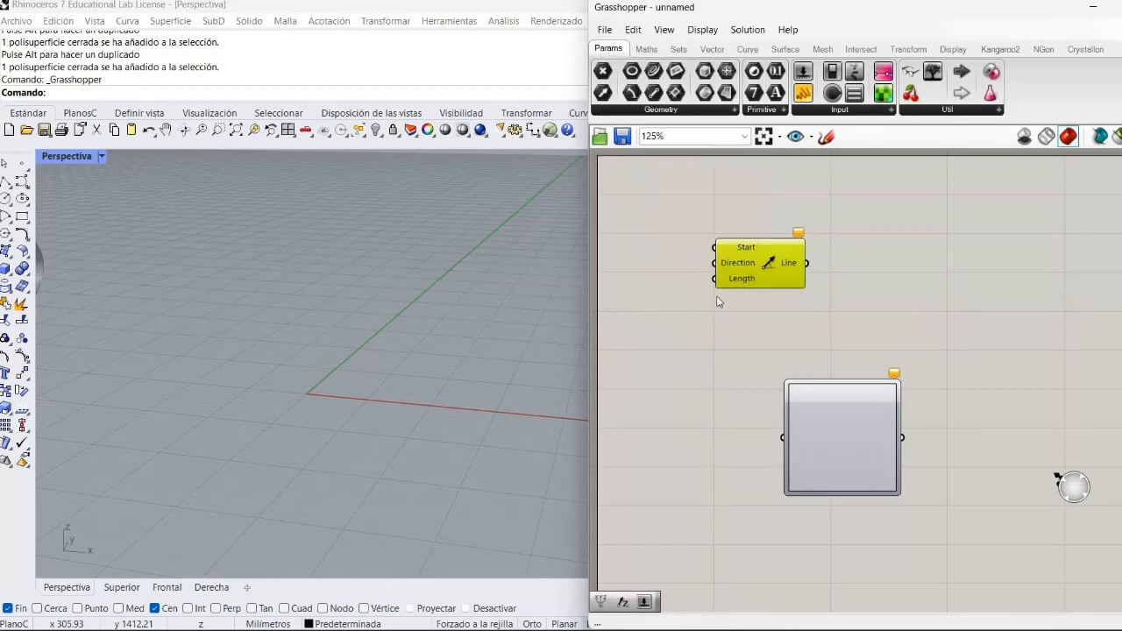
pyautogui.click(717, 301)
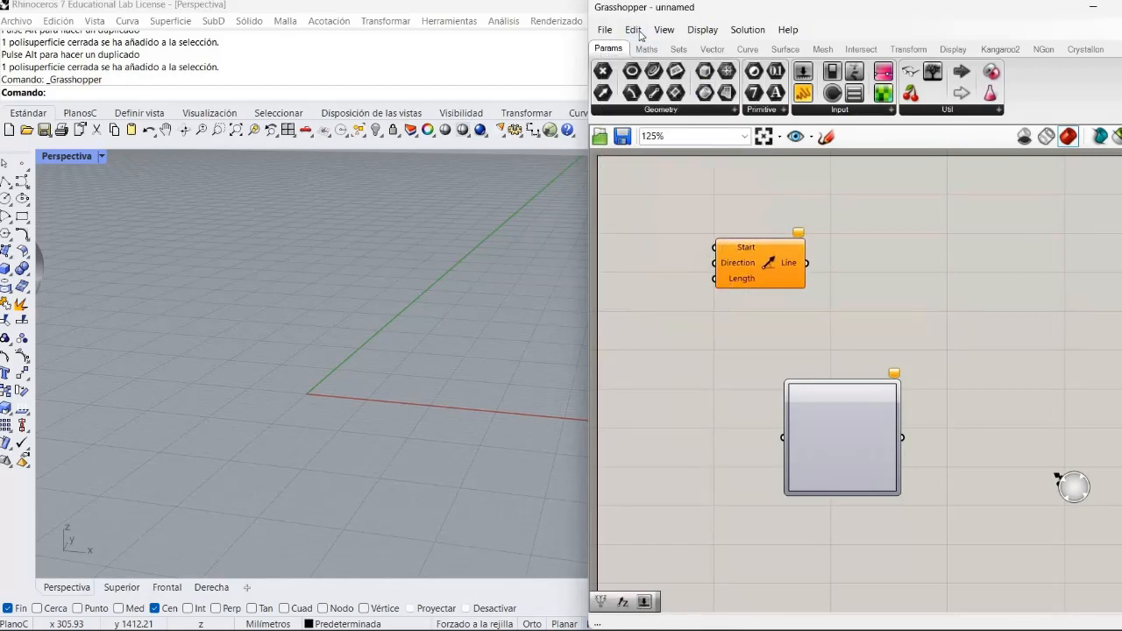
# - Add a Construct Point component and connect its Point output to the Start input of Line SDL
pyautogui.click(721, 51)
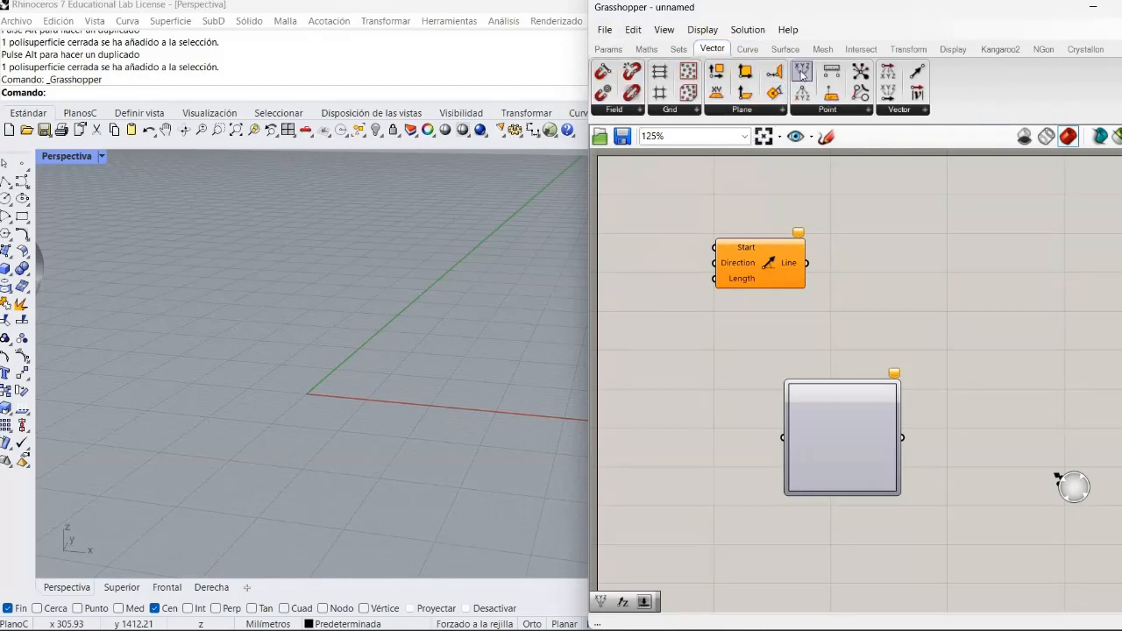
pyautogui.click(623, 181)
pyautogui.moveTo(637, 181); pyautogui.dragTo(670, 214)
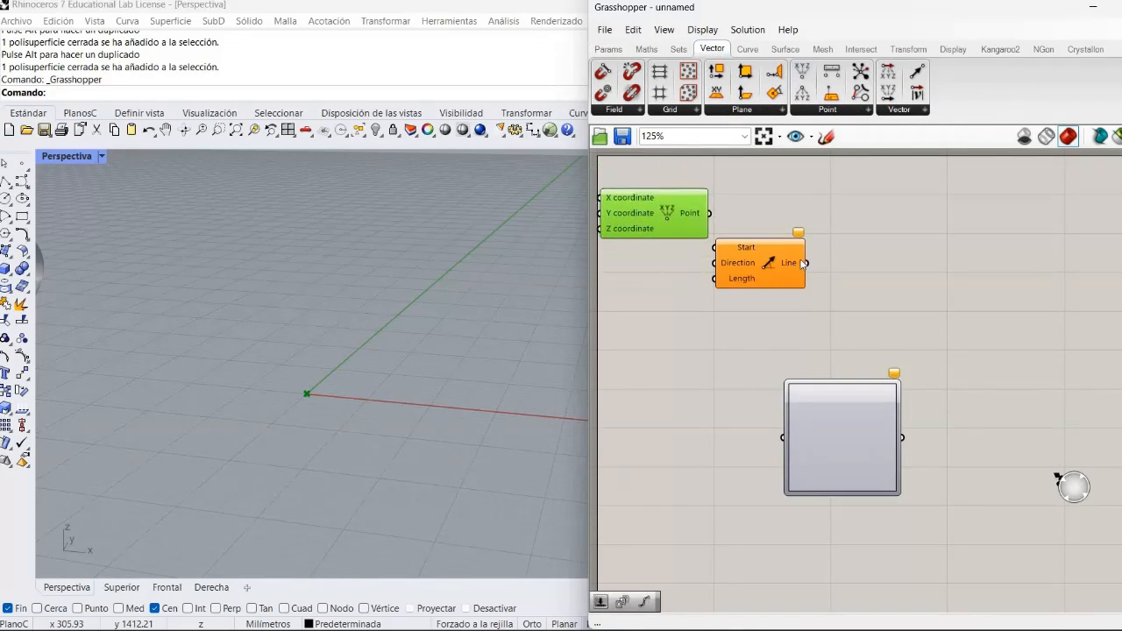
pyautogui.moveTo(802, 263); pyautogui.dragTo(821, 254)
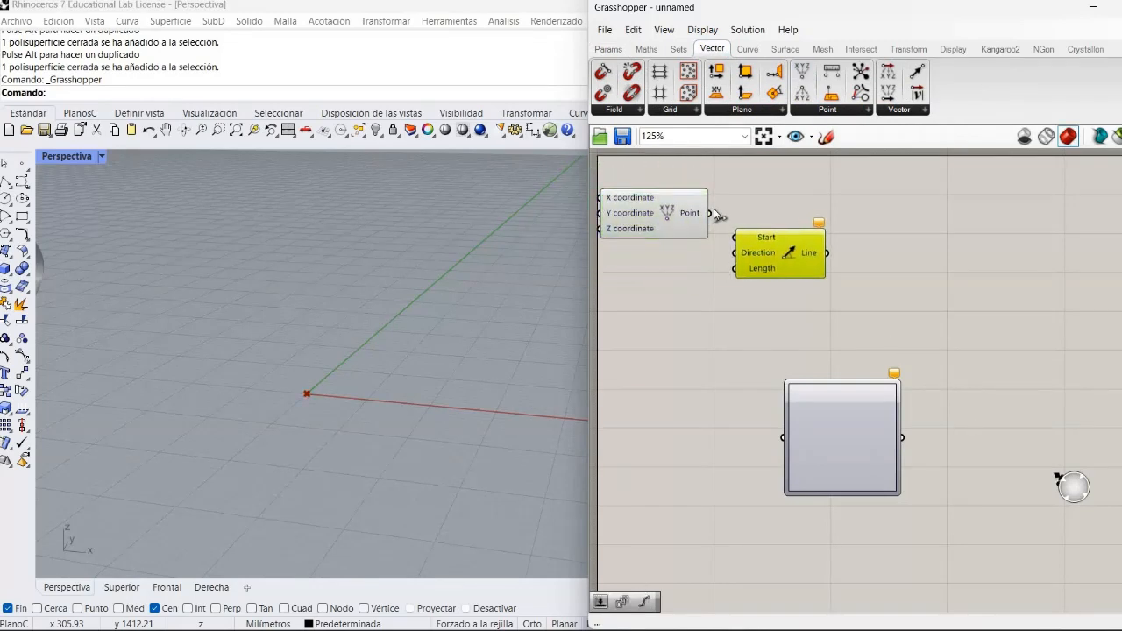
pyautogui.moveTo(711, 213); pyautogui.dragTo(735, 237)
pyautogui.moveTo(788, 279); pyautogui.dragTo(765, 311)
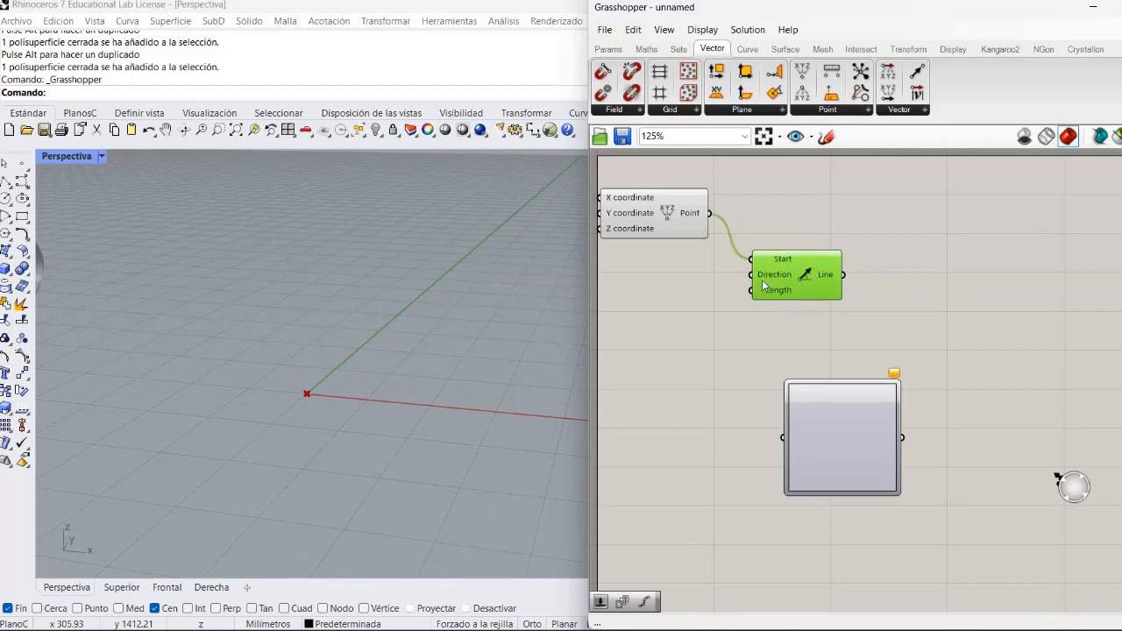
pyautogui.click(765, 312)
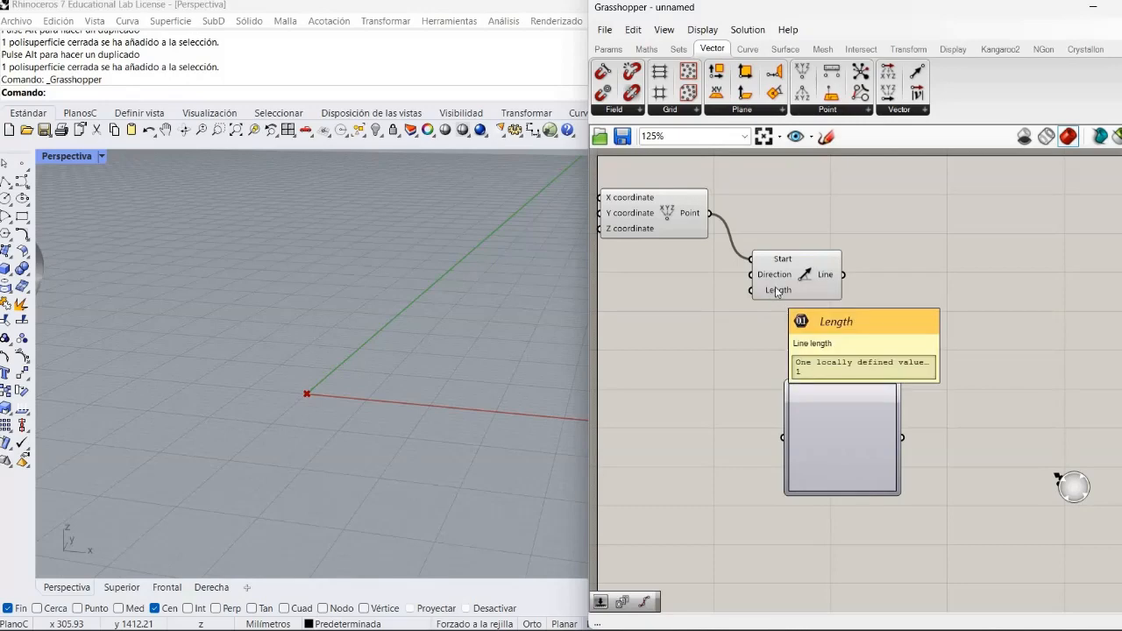
pyautogui.moveTo(776, 292); pyautogui.dragTo(778, 288)
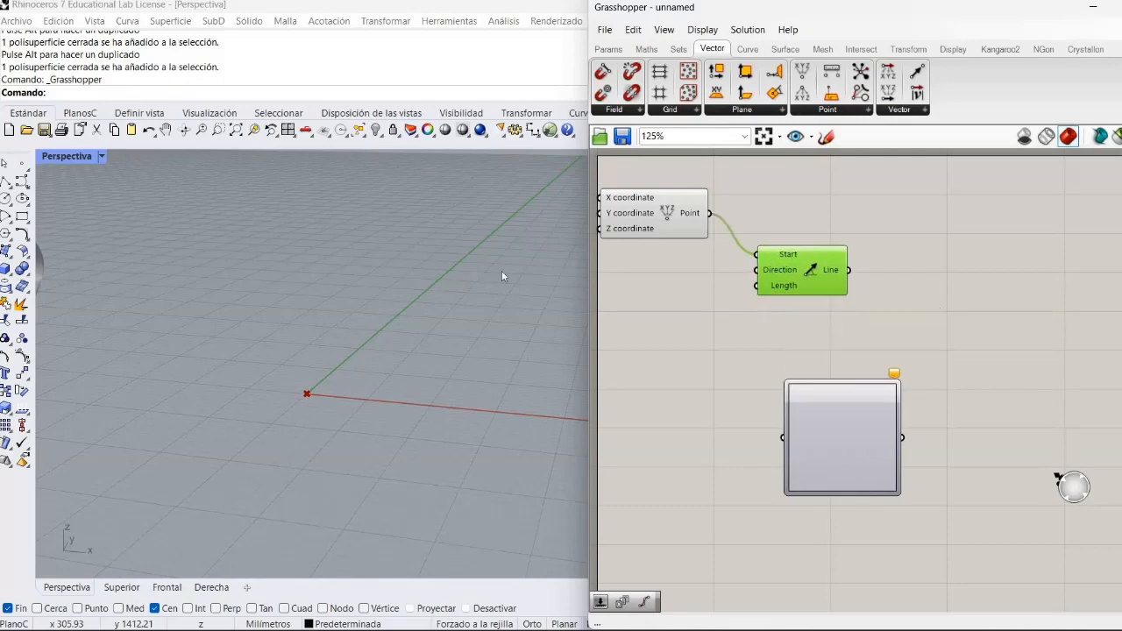
# - Feed the Length input of Line SDL with a new number slider ranging from 50 to 1000, set to 498
pyautogui.doubleClick(642, 287)
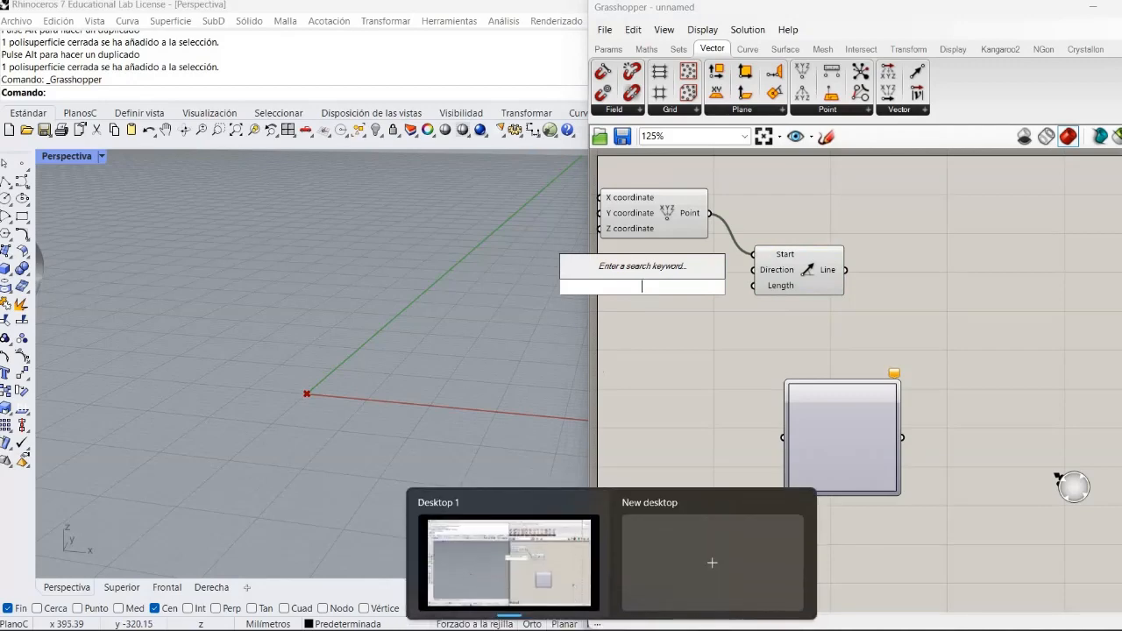
pyautogui.write('50')
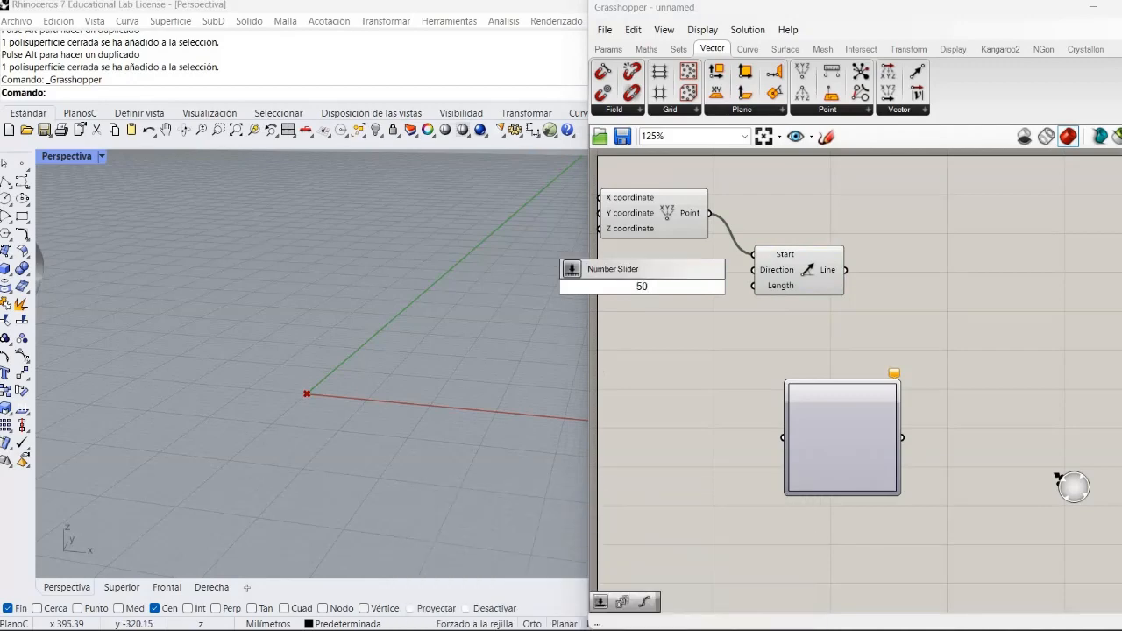
pyautogui.write('..1000')
pyautogui.press('Return')
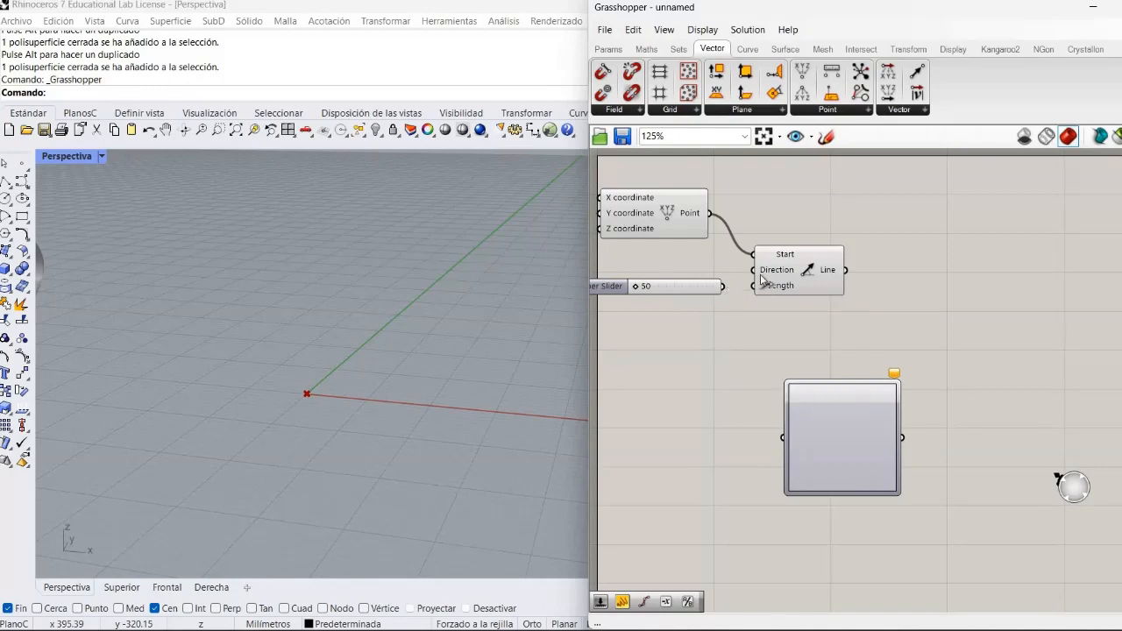
pyautogui.moveTo(759, 299); pyautogui.dragTo(724, 308)
pyautogui.moveTo(636, 287); pyautogui.dragTo(664, 295)
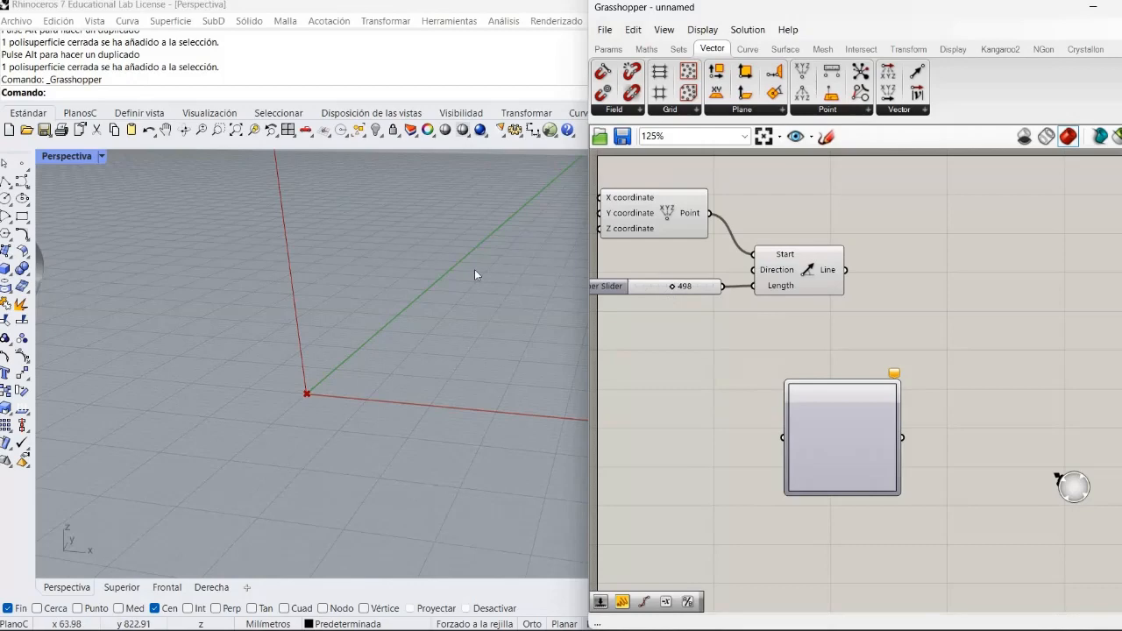
# - Add a Divide Curve component beside Line SDL and connect the Line output to its Curve input
pyautogui.scroll(-5, 474, 269)
pyautogui.scroll(2, 476, 273)
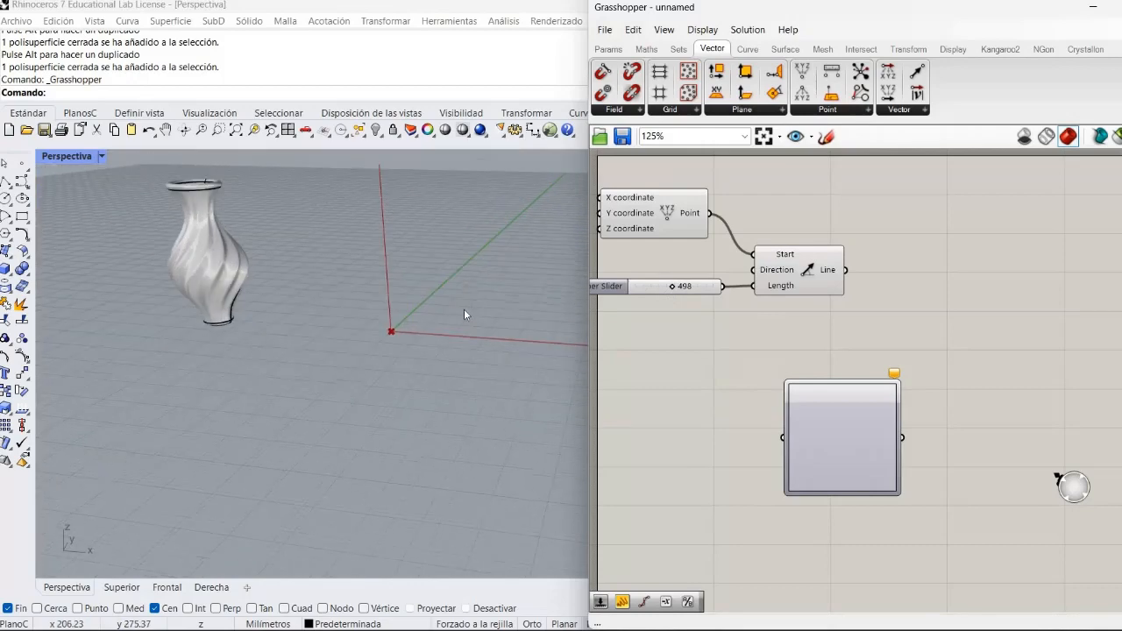
pyautogui.keyDown('shift'); pyautogui.moveTo(446, 375); pyautogui.dragTo(418, 383, button='right'); pyautogui.keyUp('shift')
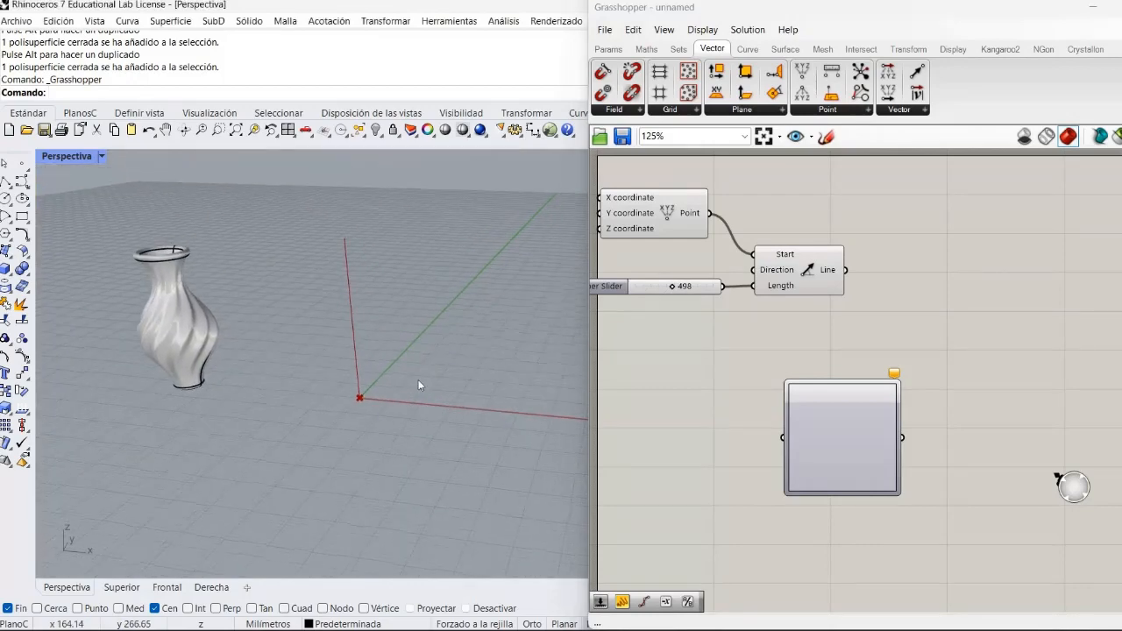
pyautogui.scroll(4, 418, 384)
pyautogui.scroll(-4, 419, 377)
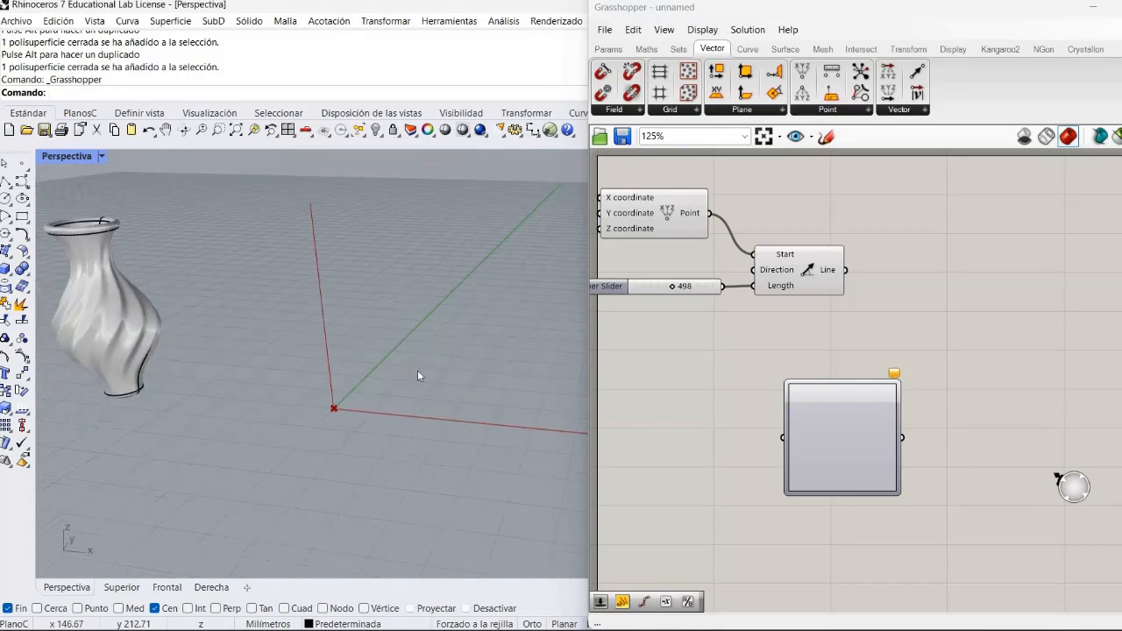
pyautogui.scroll(2, 426, 350)
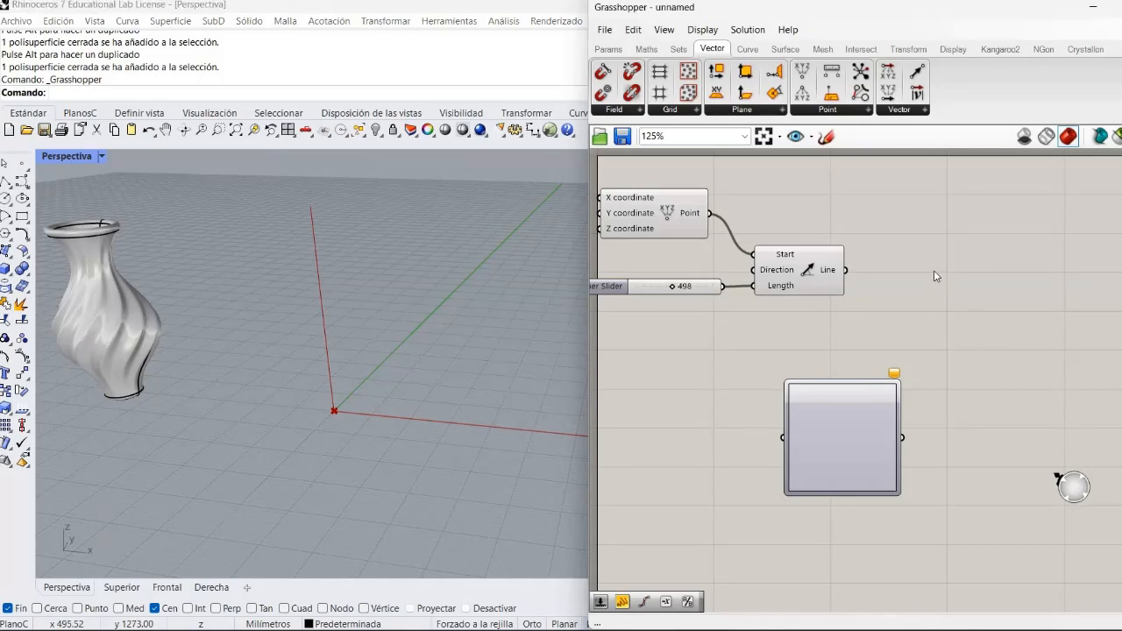
pyautogui.doubleClick(1004, 299)
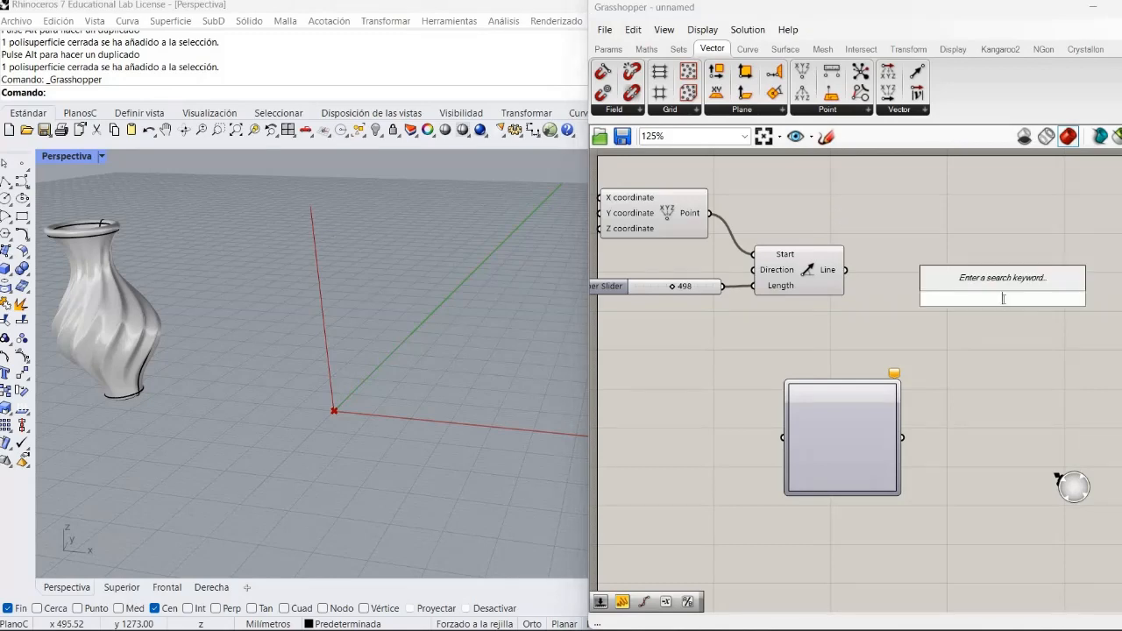
pyautogui.write('div')
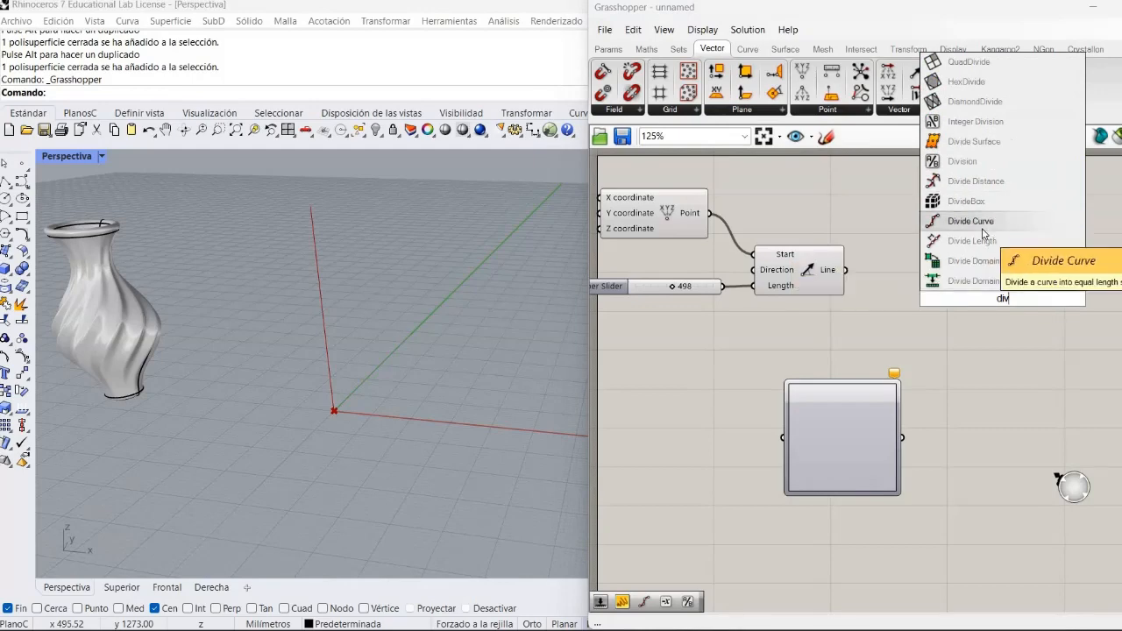
pyautogui.click(983, 231)
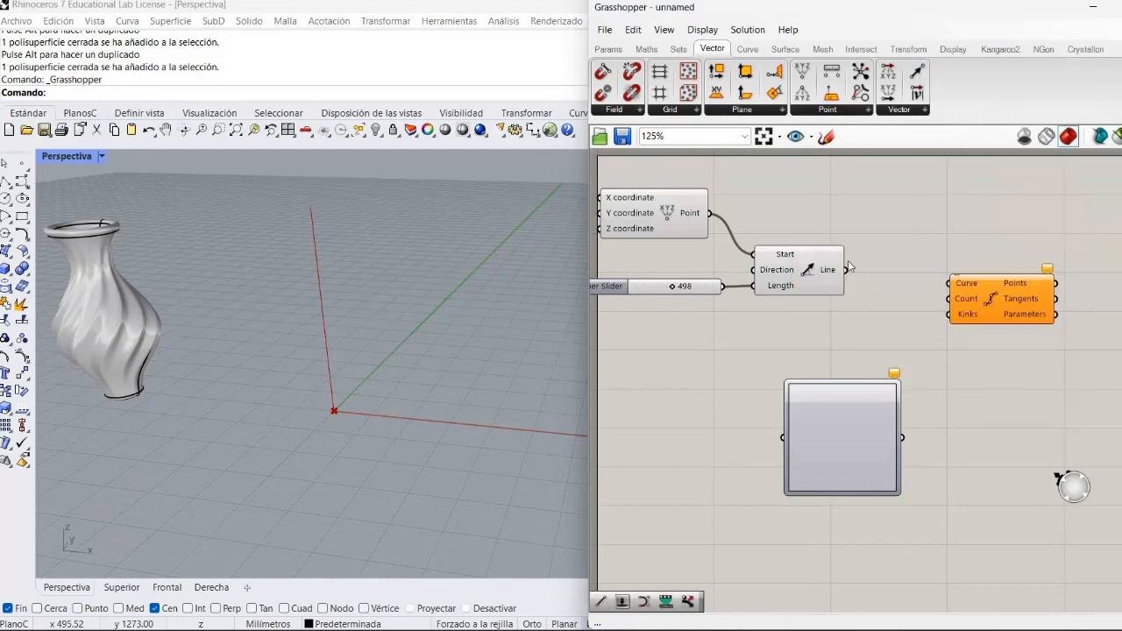
pyautogui.moveTo(844, 271); pyautogui.dragTo(952, 283)
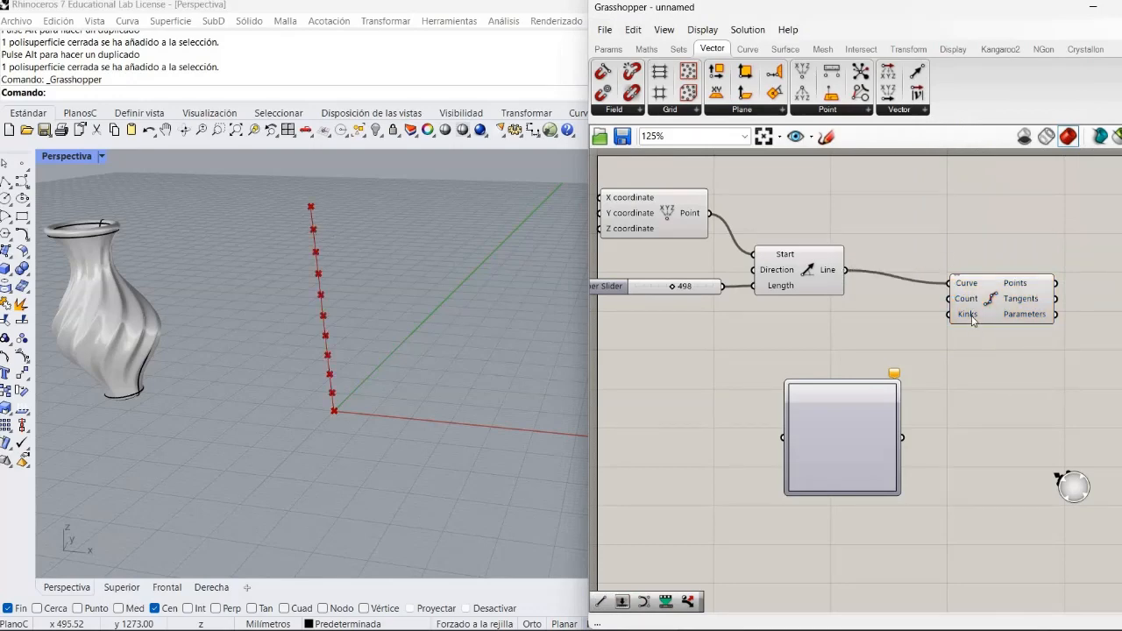
pyautogui.moveTo(969, 321); pyautogui.dragTo(921, 308)
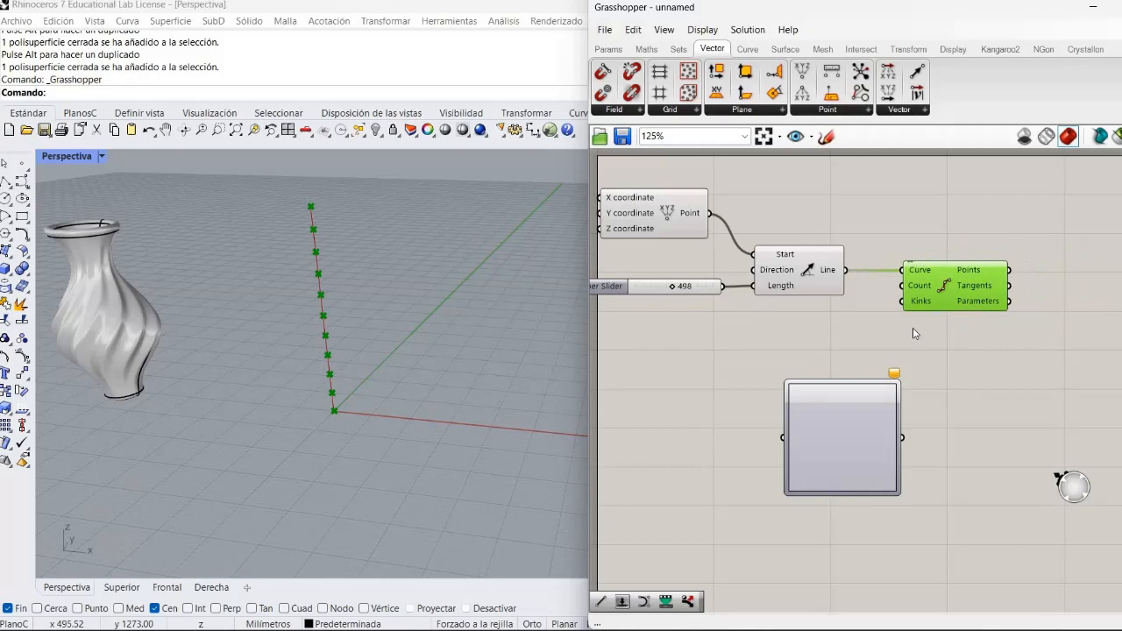
pyautogui.click(913, 333)
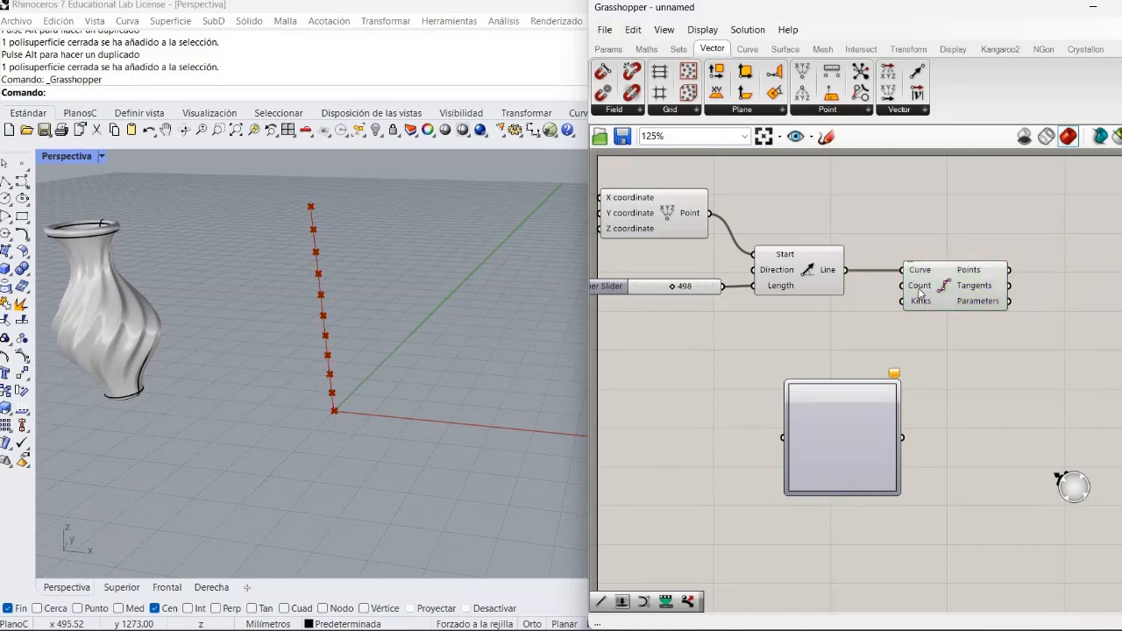
# - Feed the Count input of Divide Curve with a new number slider ranging from 10 to 50, set to 15
pyautogui.moveTo(920, 294)
pyautogui.doubleClick(803, 322)
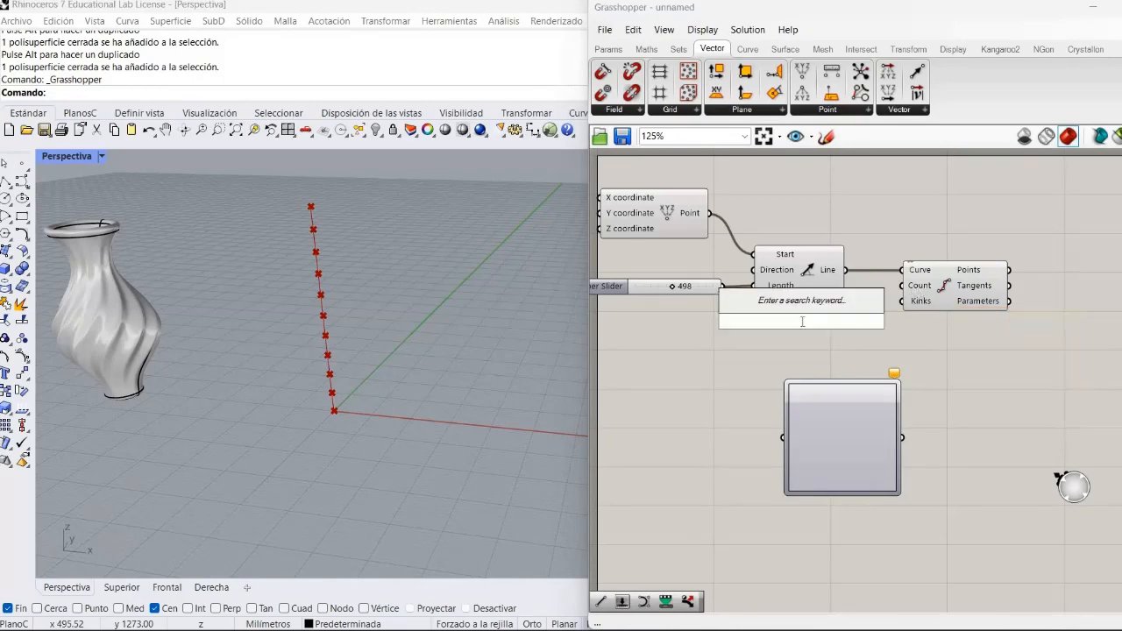
pyautogui.write('10')
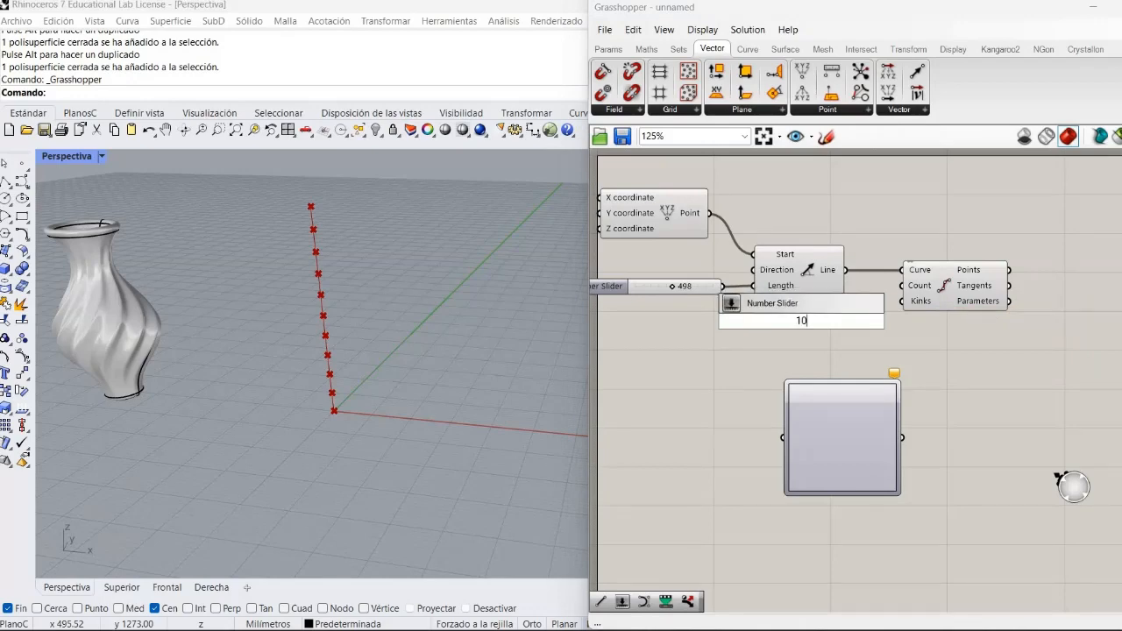
pyautogui.write('..50')
pyautogui.press('Return')
pyautogui.moveTo(883, 321); pyautogui.dragTo(901, 285)
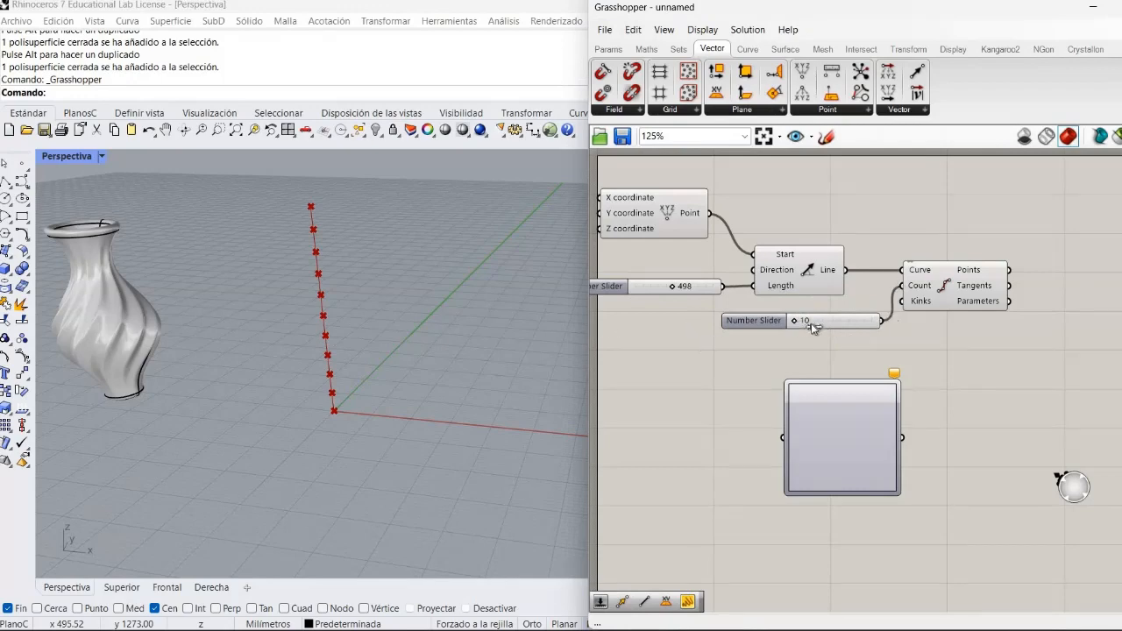
pyautogui.moveTo(794, 320); pyautogui.dragTo(803, 330)
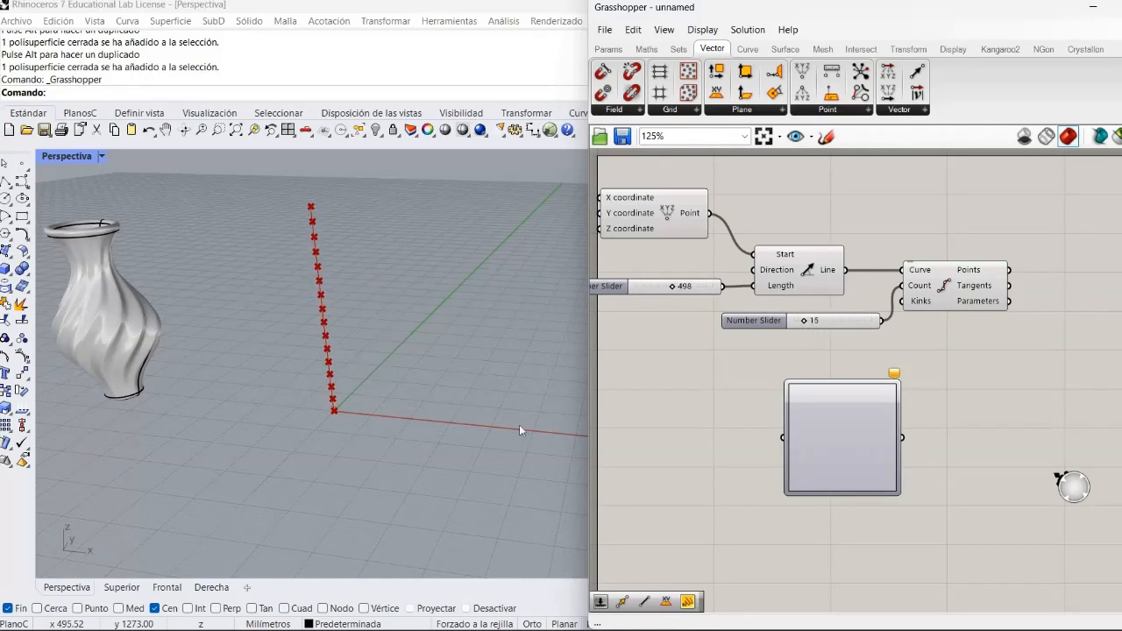
pyautogui.scroll(-2, 443, 329)
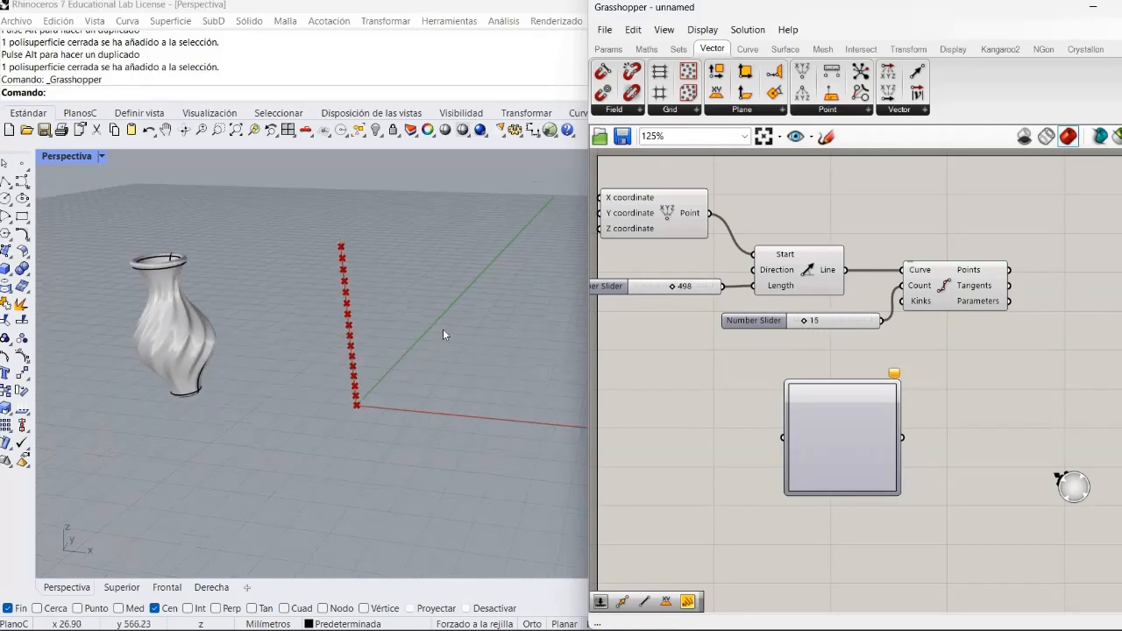
pyautogui.scroll(4, 443, 329)
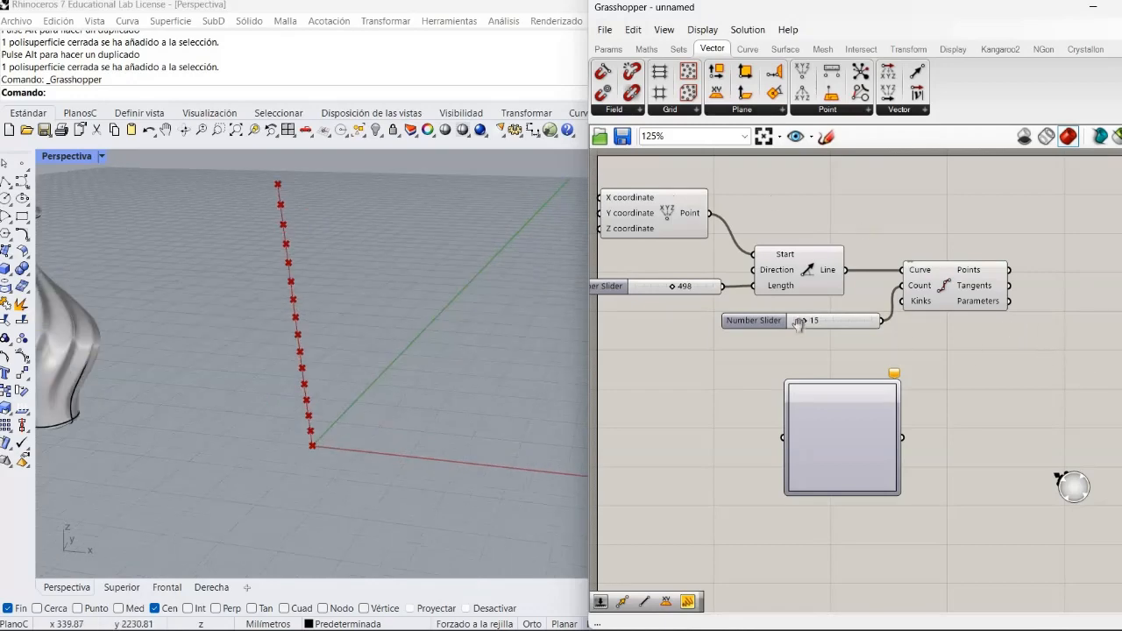
# - Add a Circle component defined by plane and radius, and connect the Points output of Divide Curve to its Plane input
pyautogui.moveTo(1058, 357); pyautogui.dragTo(839, 337, button='right')
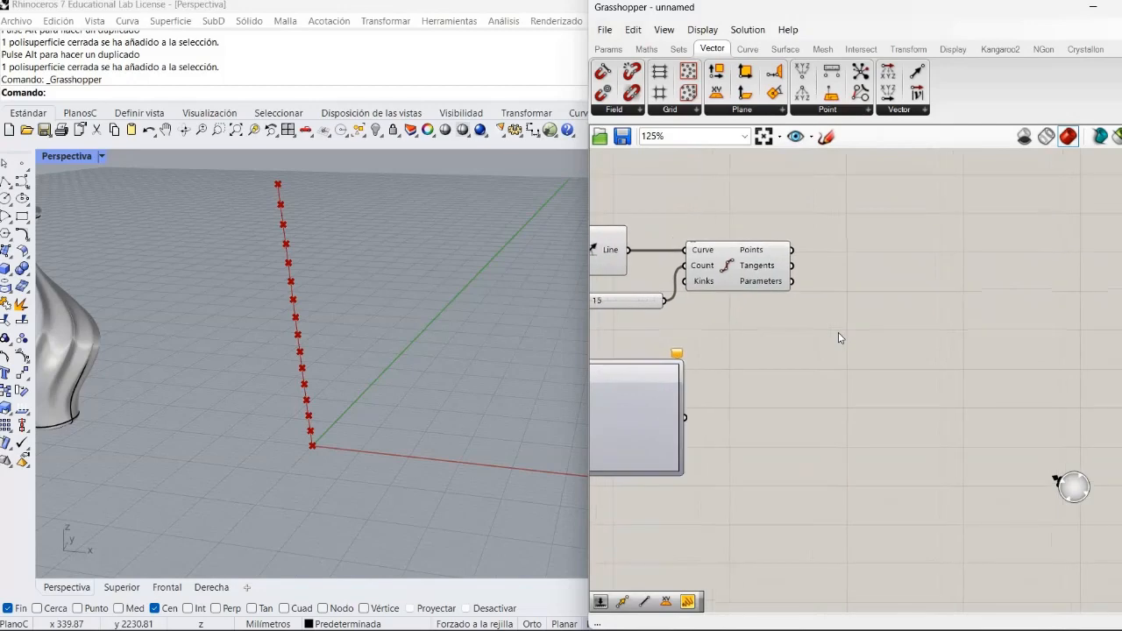
pyautogui.doubleClick(839, 333)
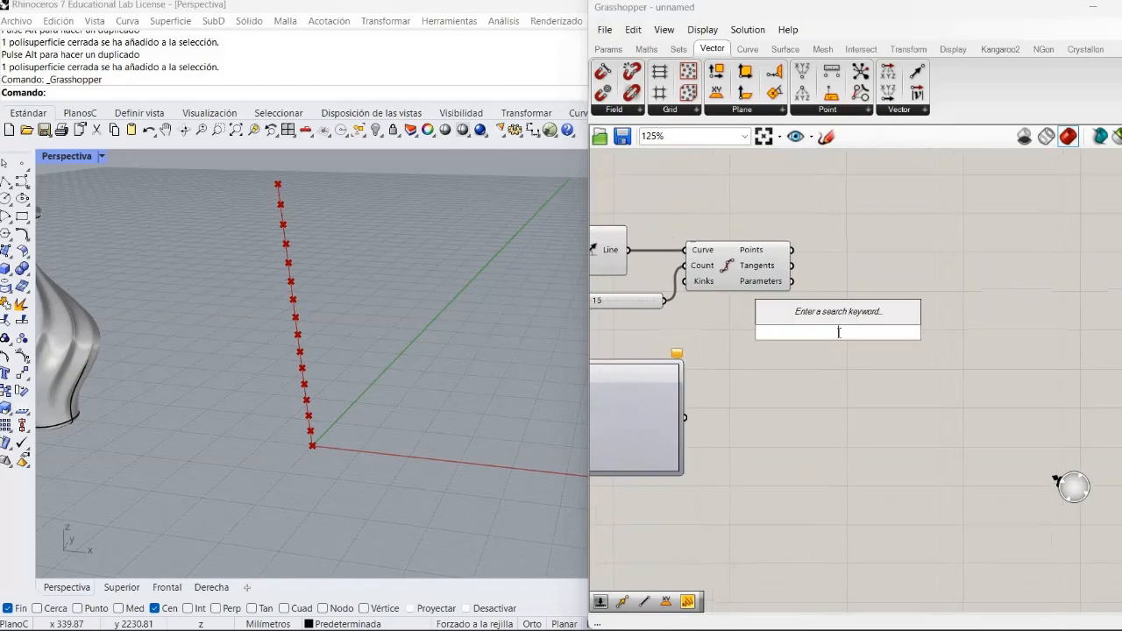
pyautogui.write('cir')
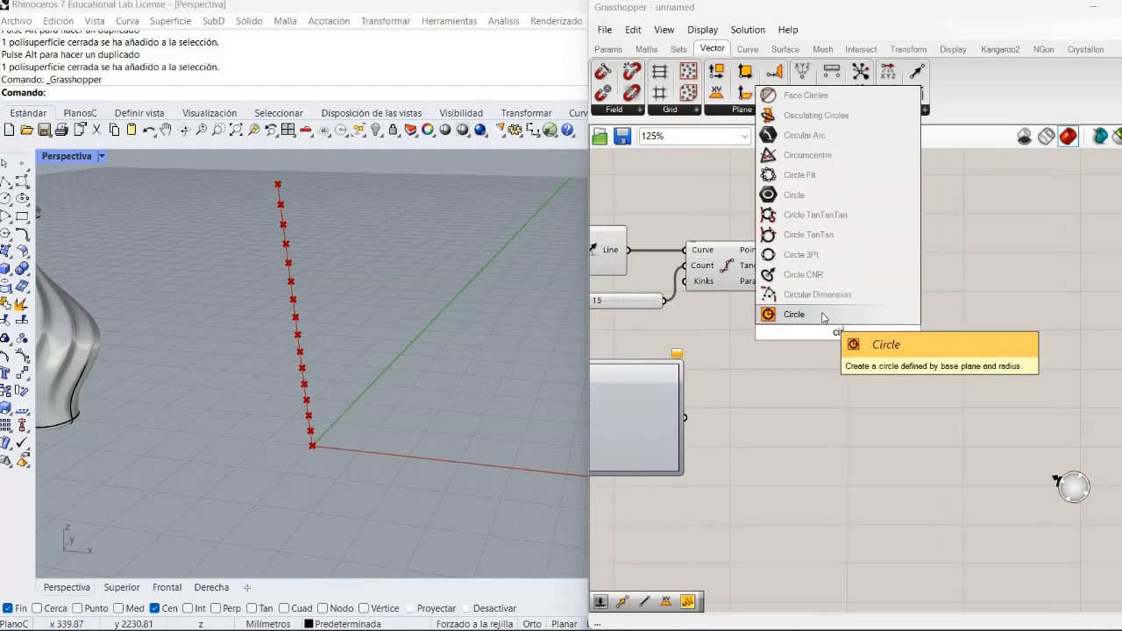
pyautogui.click(795, 314)
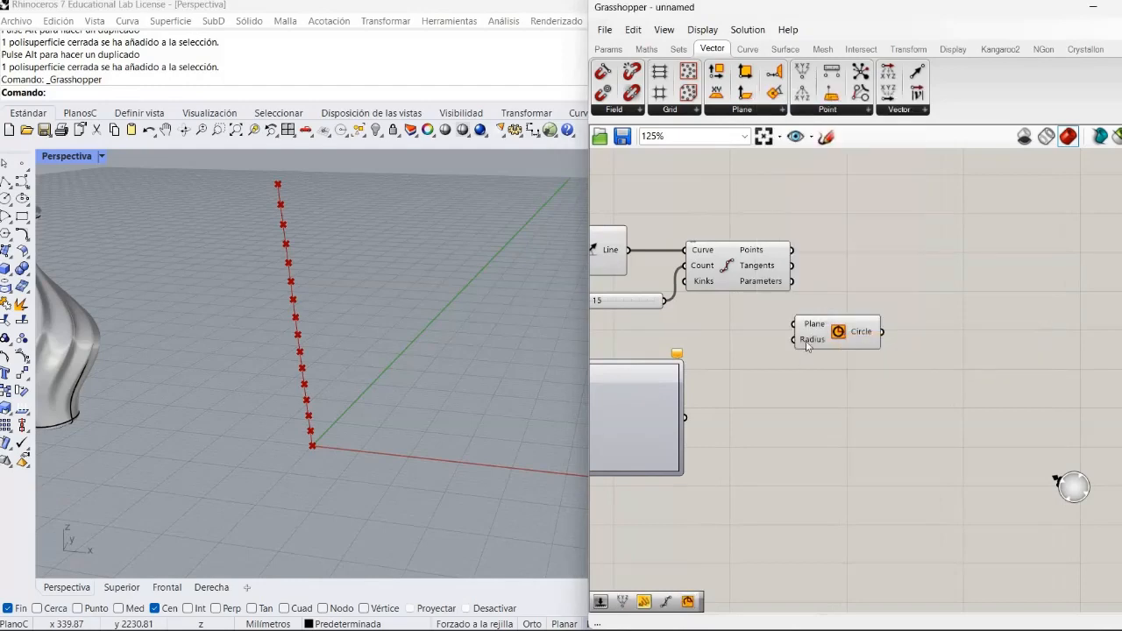
pyautogui.moveTo(813, 327)
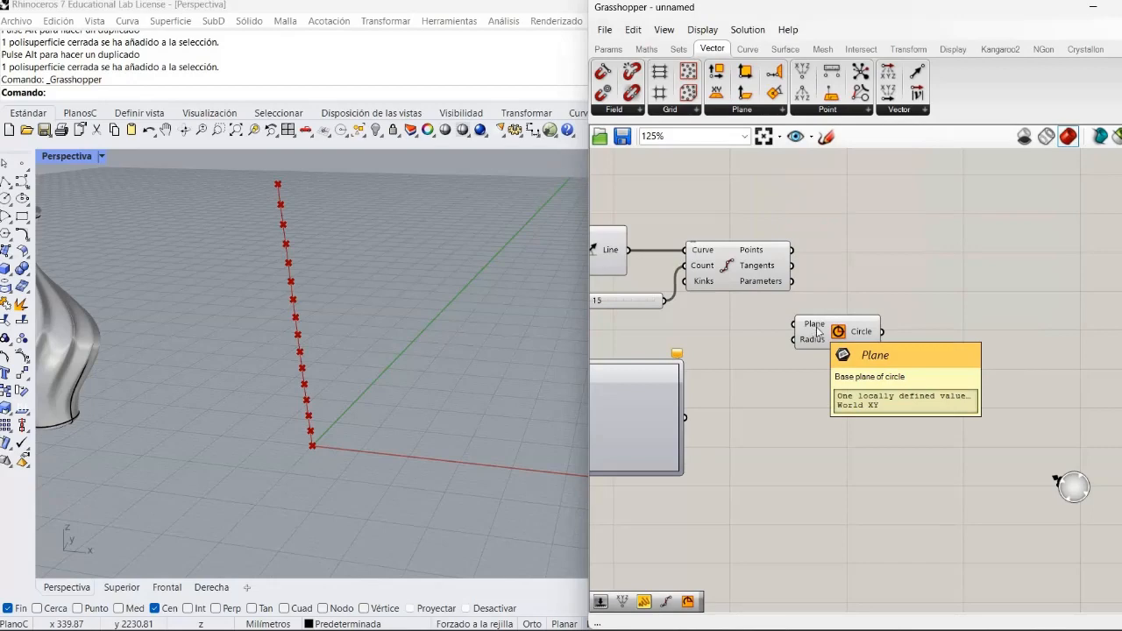
pyautogui.moveTo(842, 322); pyautogui.dragTo(893, 287)
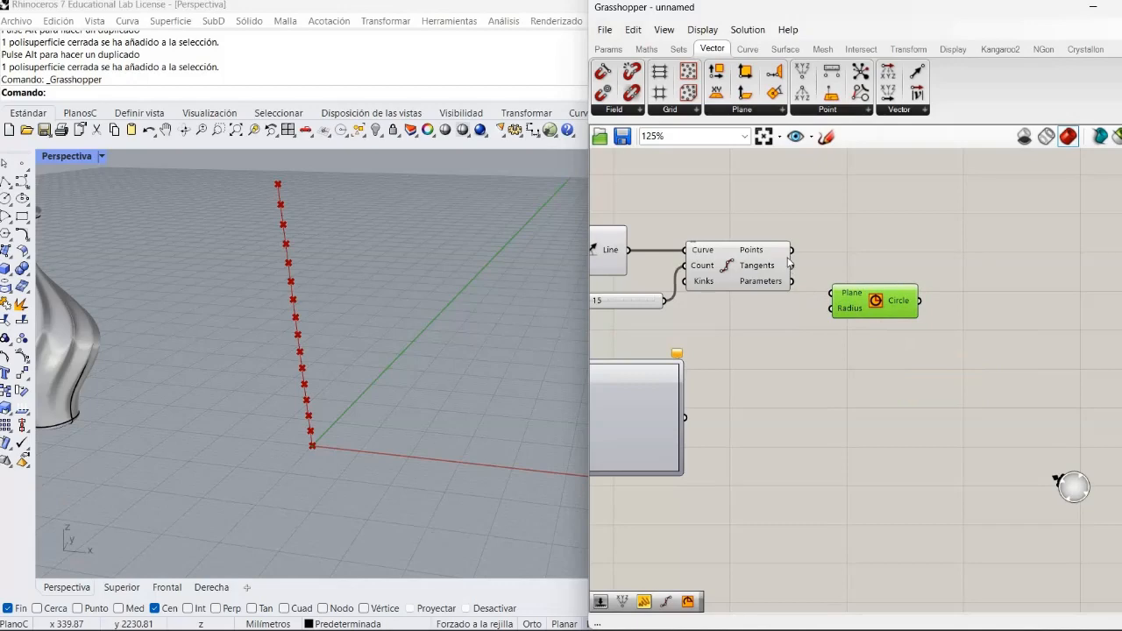
pyautogui.moveTo(789, 263)
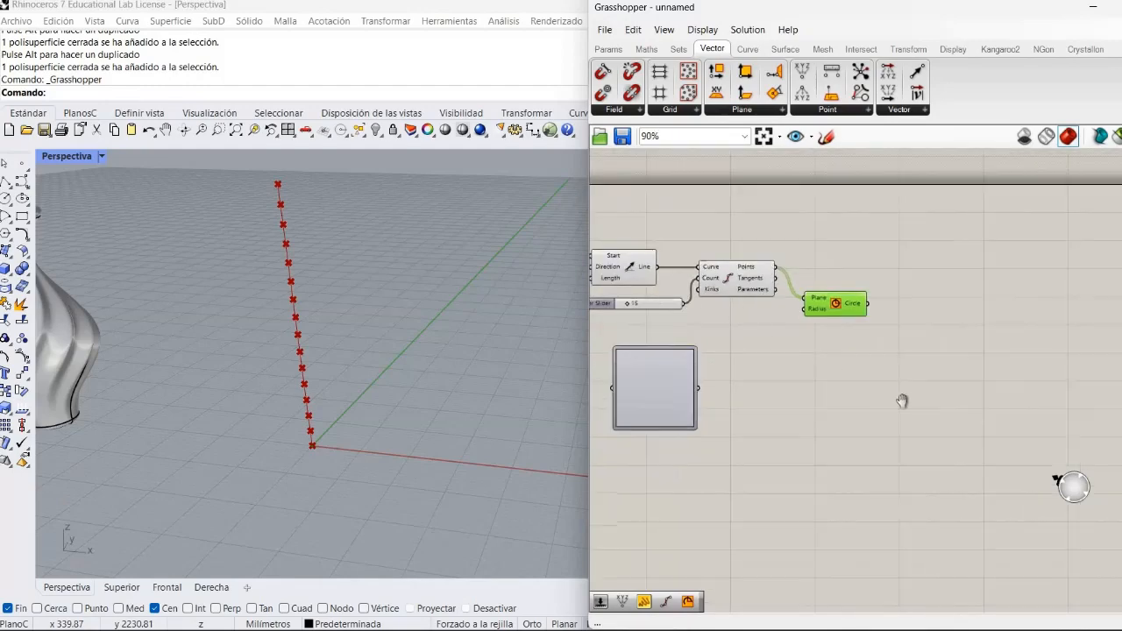
# - Hide the preview of the Construct Point, Line SDL and Divide Curve components
pyautogui.scroll(-2, 912, 408)
pyautogui.scroll(1, 912, 408)
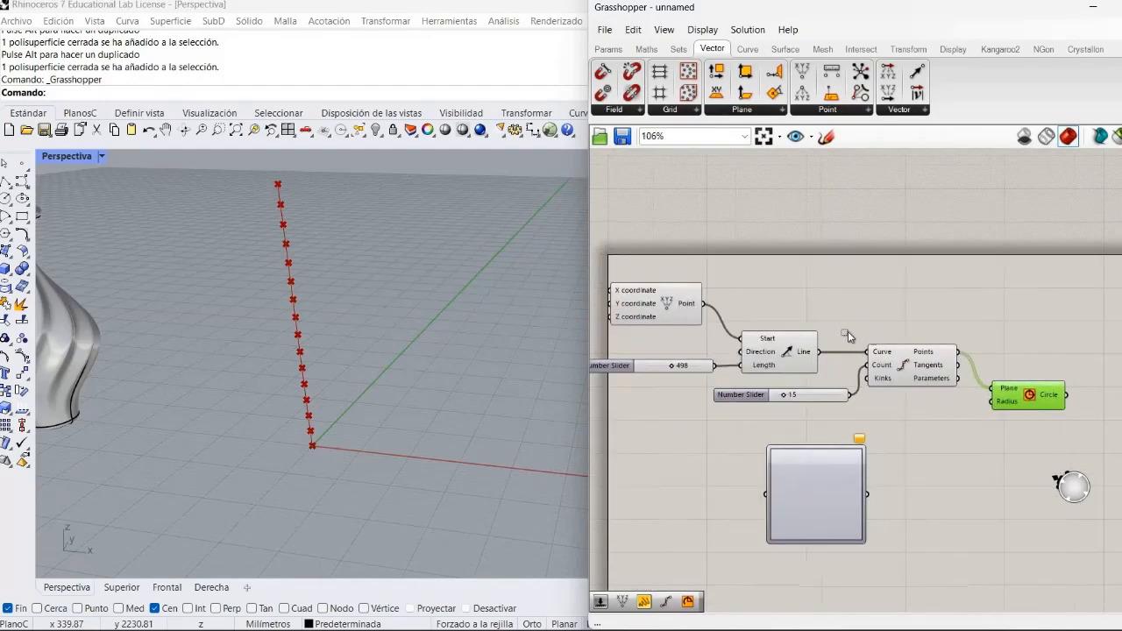
pyautogui.moveTo(911, 402); pyautogui.dragTo(676, 261)
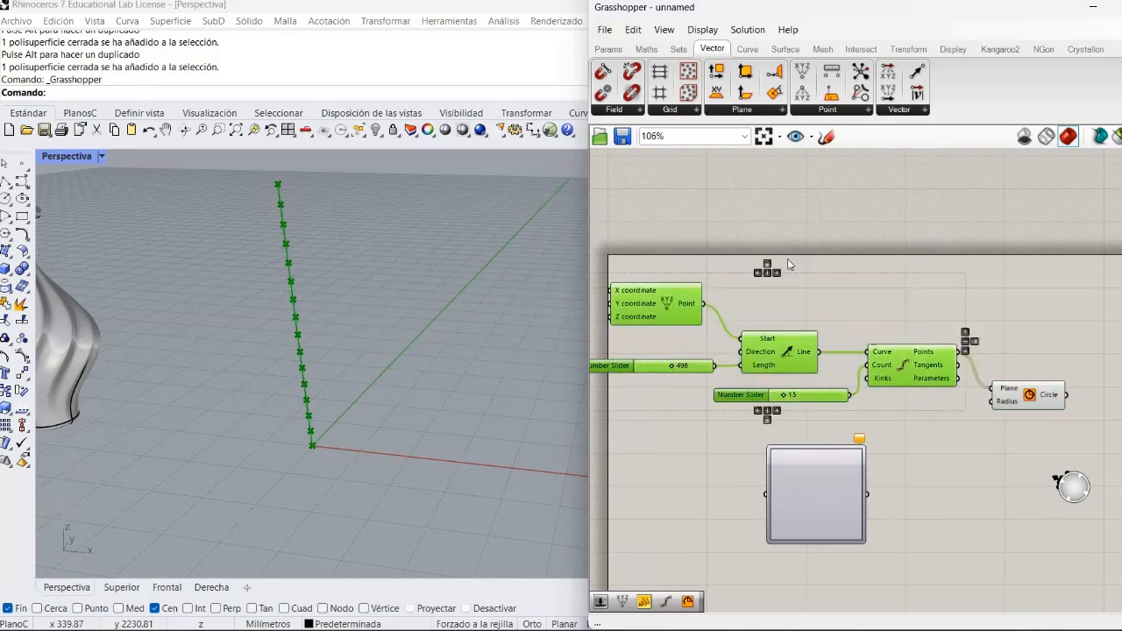
pyautogui.press('space')
pyautogui.scroll(2, 810, 242)
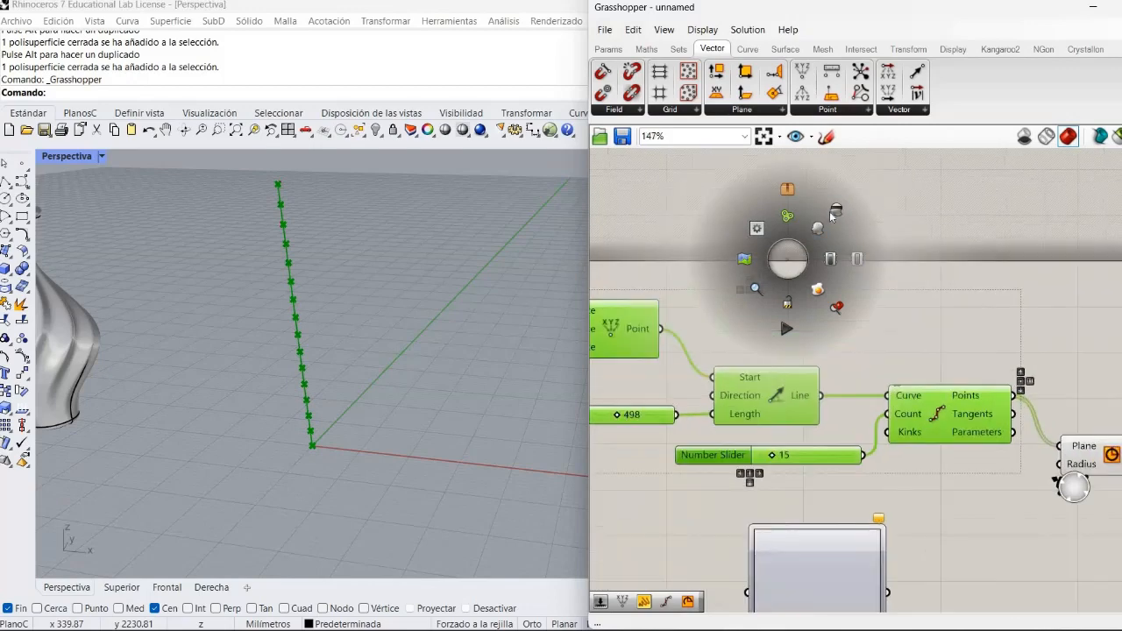
pyautogui.click(837, 215)
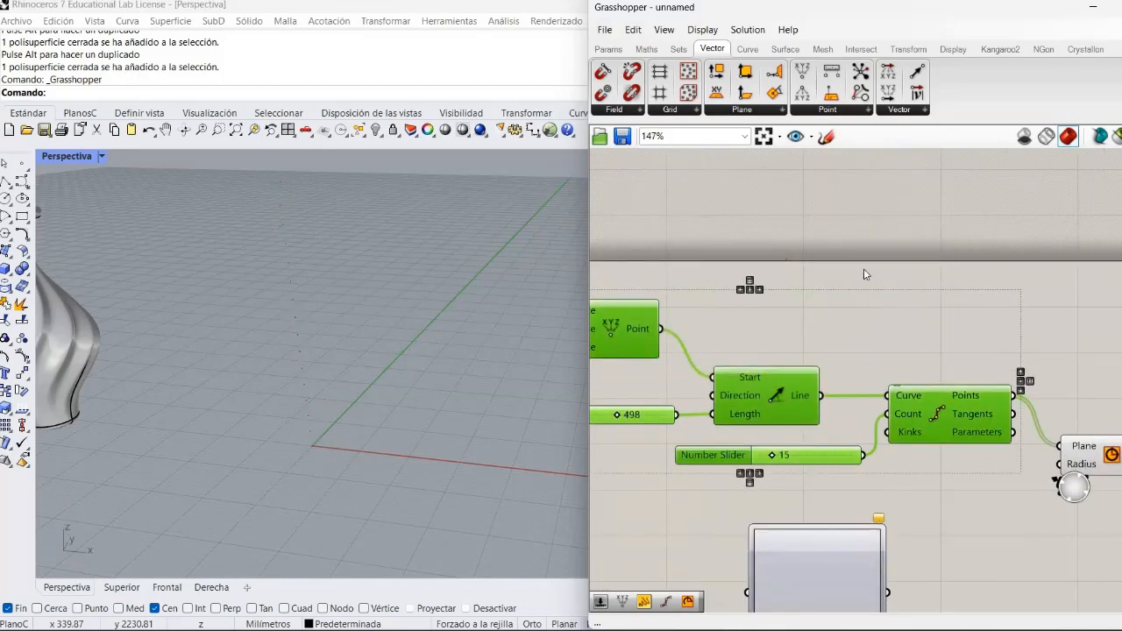
# - Feed the Radius input of Circle with a new number slider ranging from 50 to 500, set to 160
pyautogui.moveTo(1038, 499); pyautogui.dragTo(827, 446, button='right')
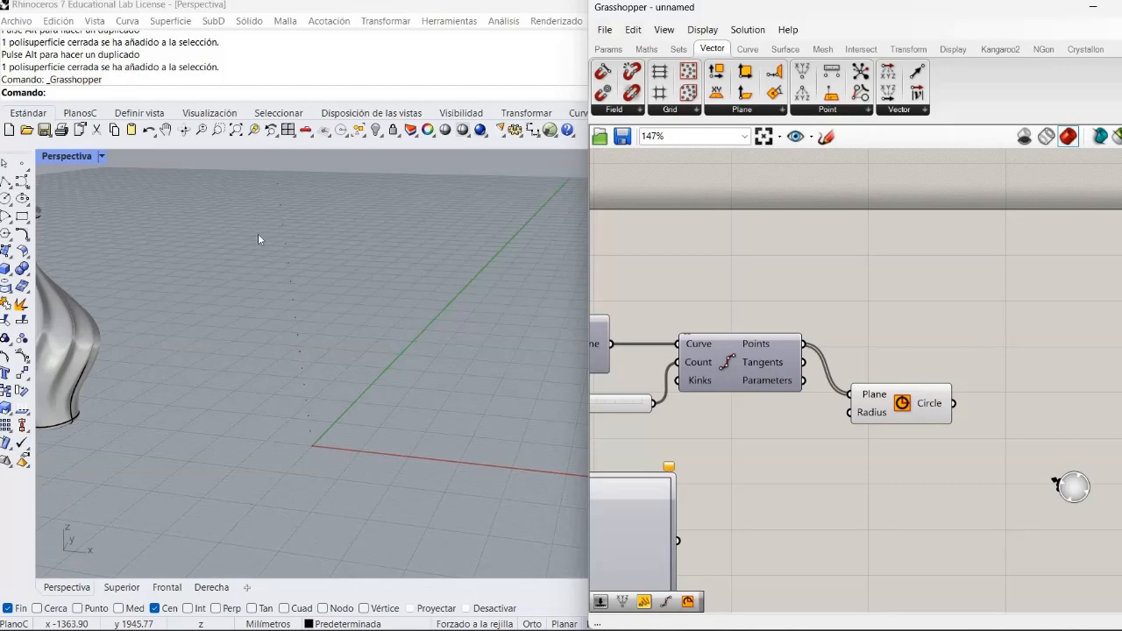
pyautogui.scroll(-2, 258, 236)
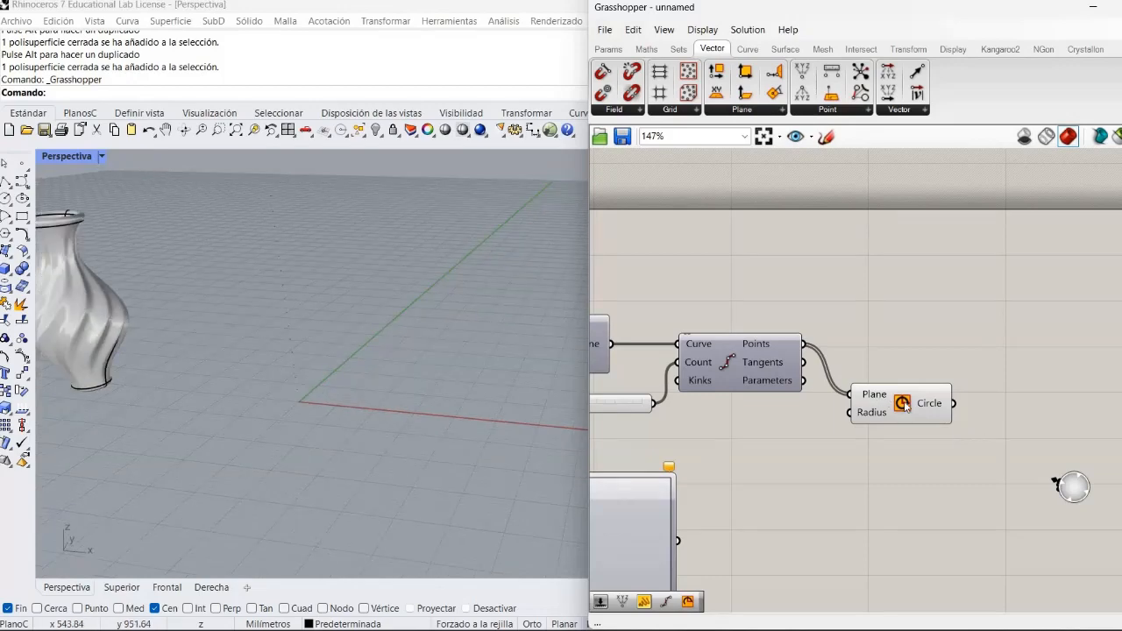
pyautogui.moveTo(940, 399); pyautogui.dragTo(977, 388)
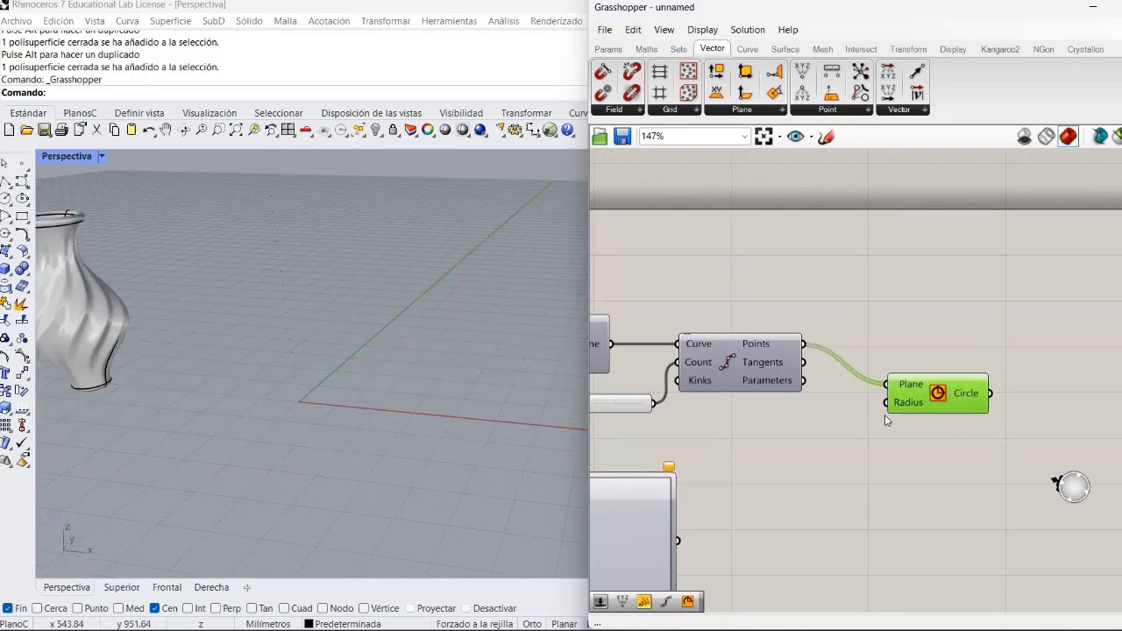
pyautogui.click(885, 415)
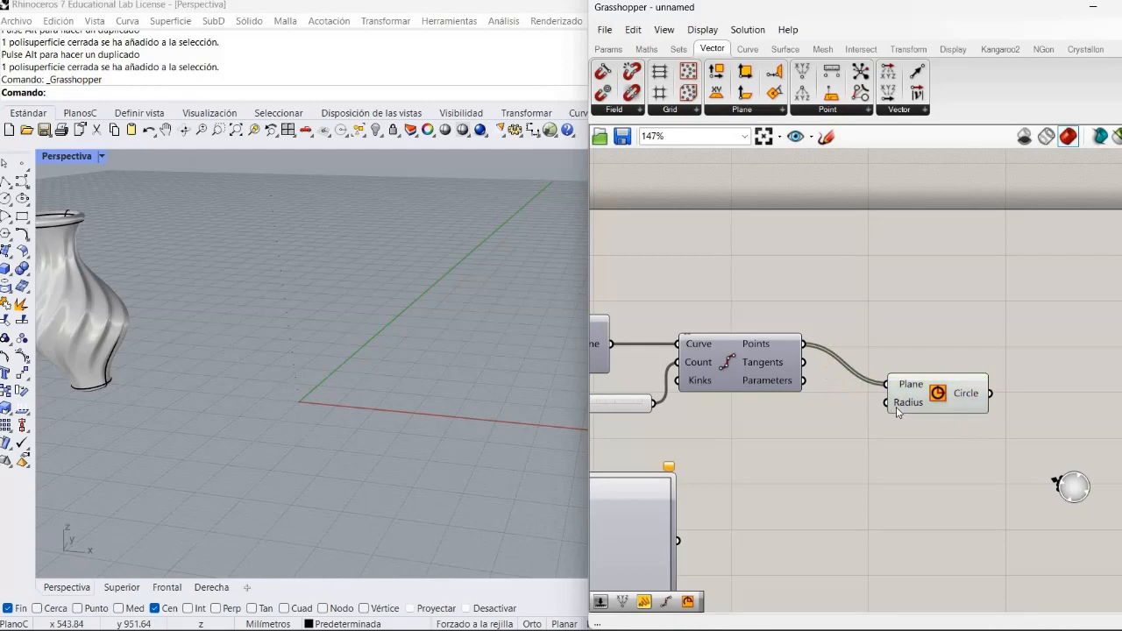
pyautogui.doubleClick(760, 414)
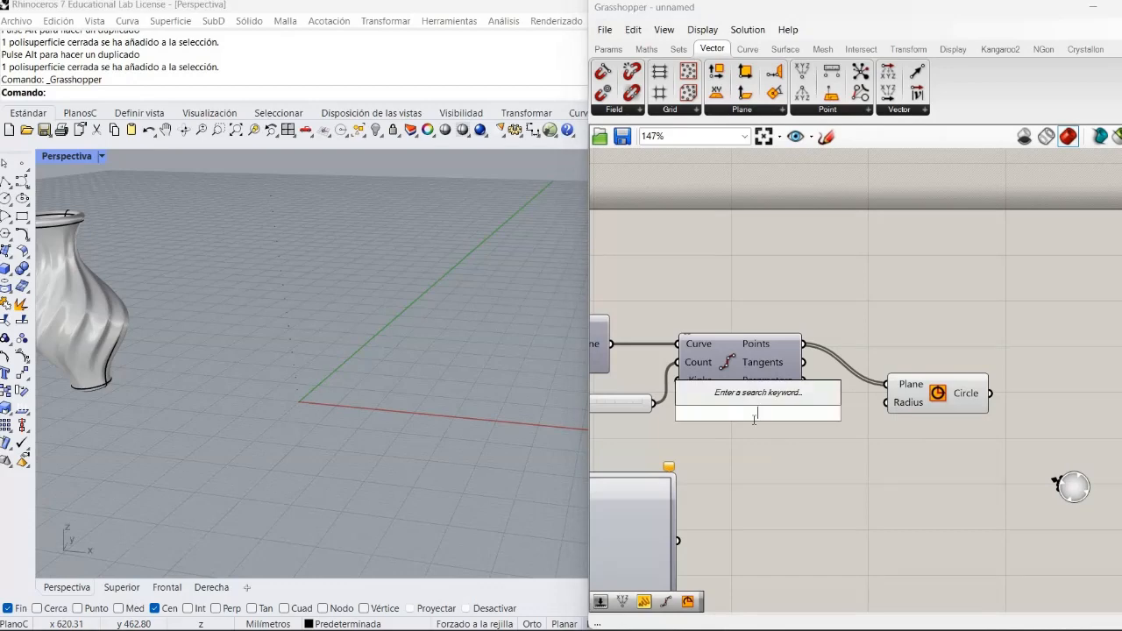
pyautogui.write('50')
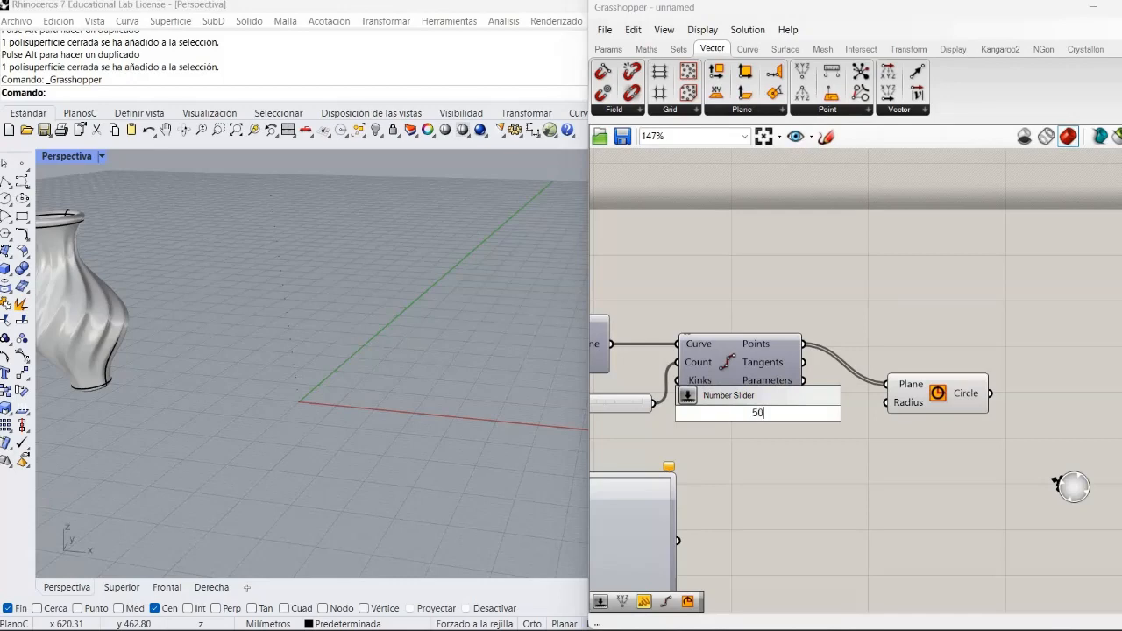
pyautogui.write('..500')
pyautogui.press('Return')
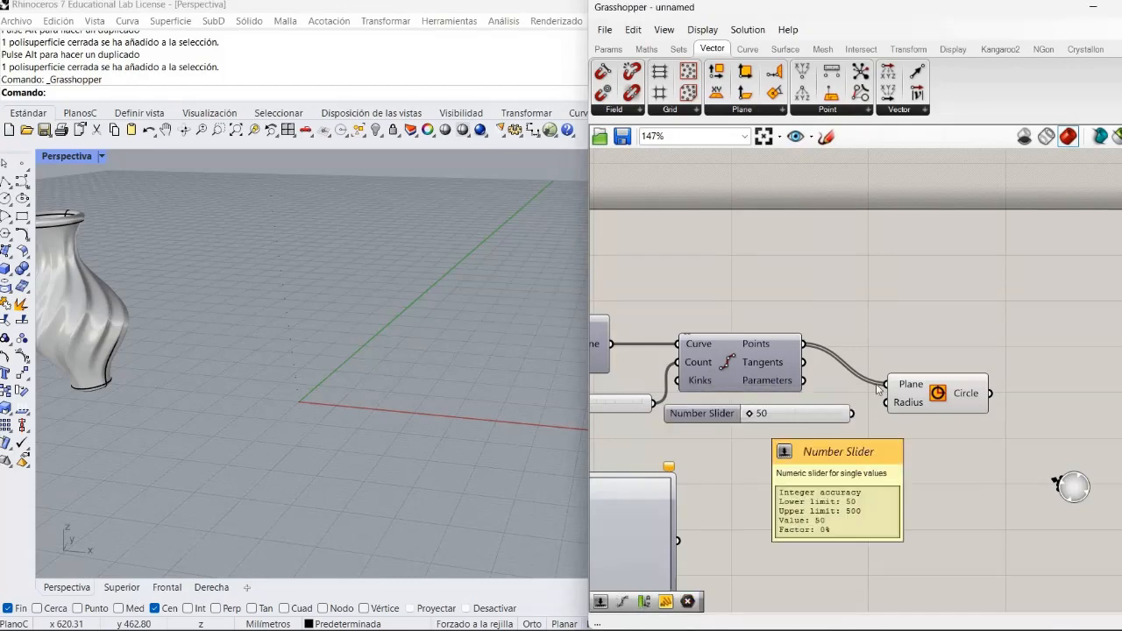
pyautogui.moveTo(852, 414); pyautogui.dragTo(887, 402)
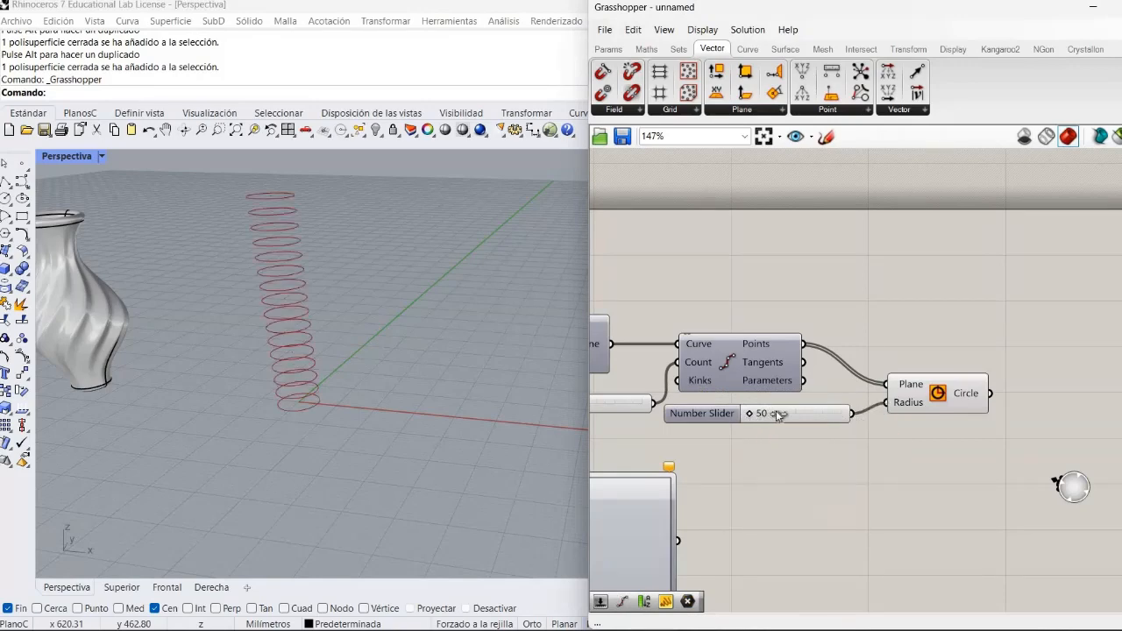
pyautogui.moveTo(775, 415)
pyautogui.mouseDown()
pyautogui.moveTo(759, 416)
pyautogui.moveTo(780, 412)
pyautogui.mouseUp()
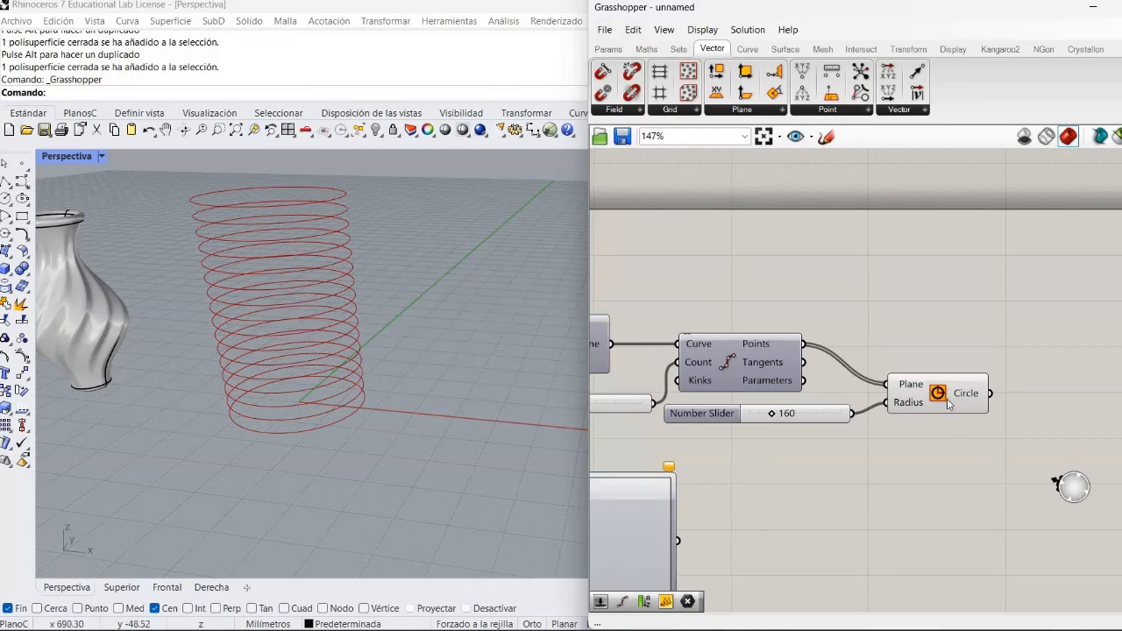
# - Move the Circle component farther from Divide Curve and place the Graph Mapper below the radius slider
pyautogui.moveTo(983, 377); pyautogui.dragTo(1023, 349)
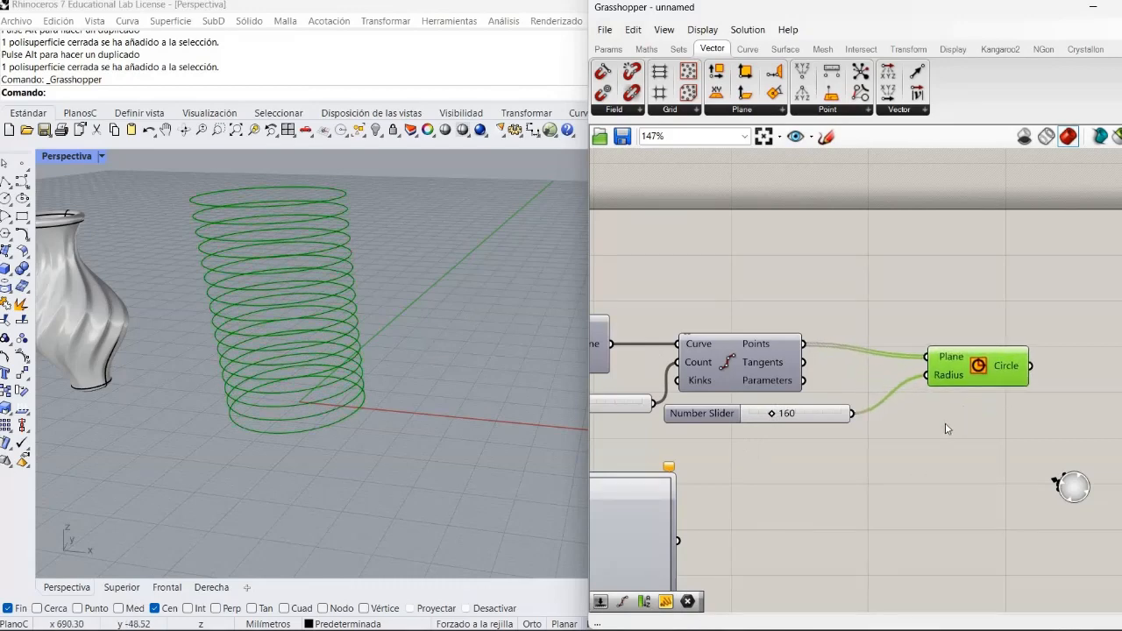
pyautogui.click(945, 429)
pyautogui.scroll(-2, 946, 429)
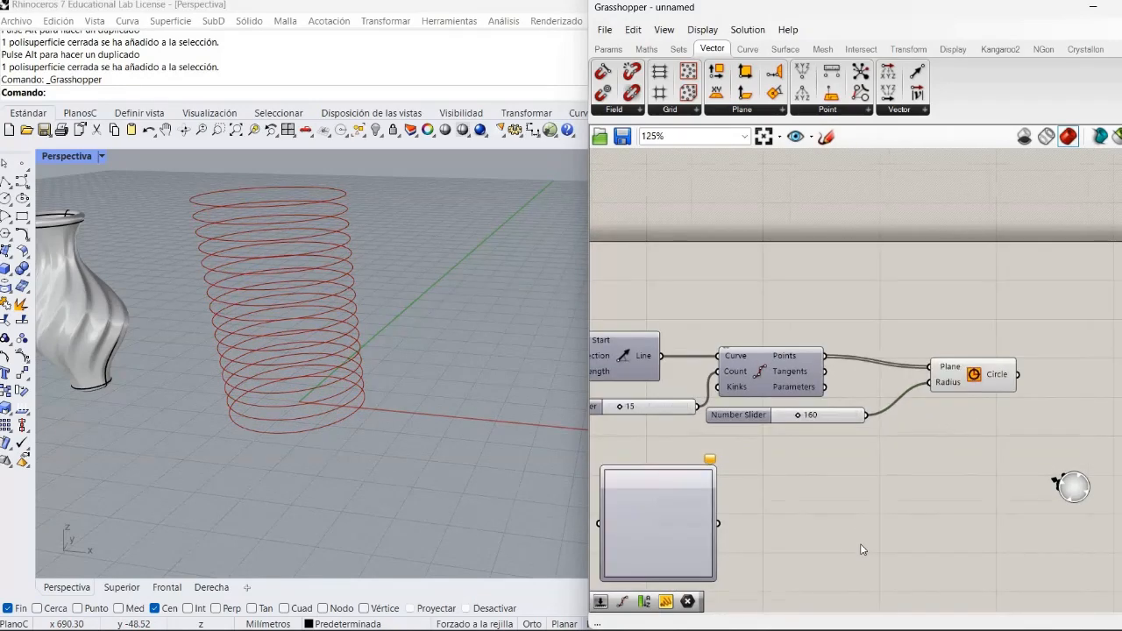
pyautogui.moveTo(860, 544); pyautogui.dragTo(888, 450, button='right')
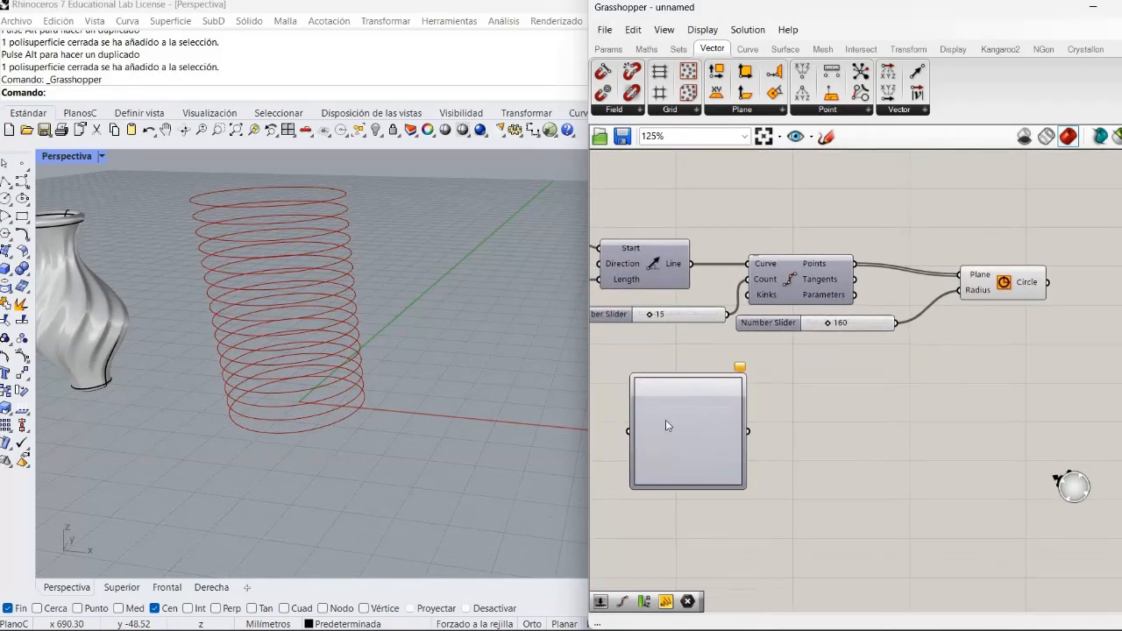
pyautogui.moveTo(639, 423); pyautogui.dragTo(762, 446)
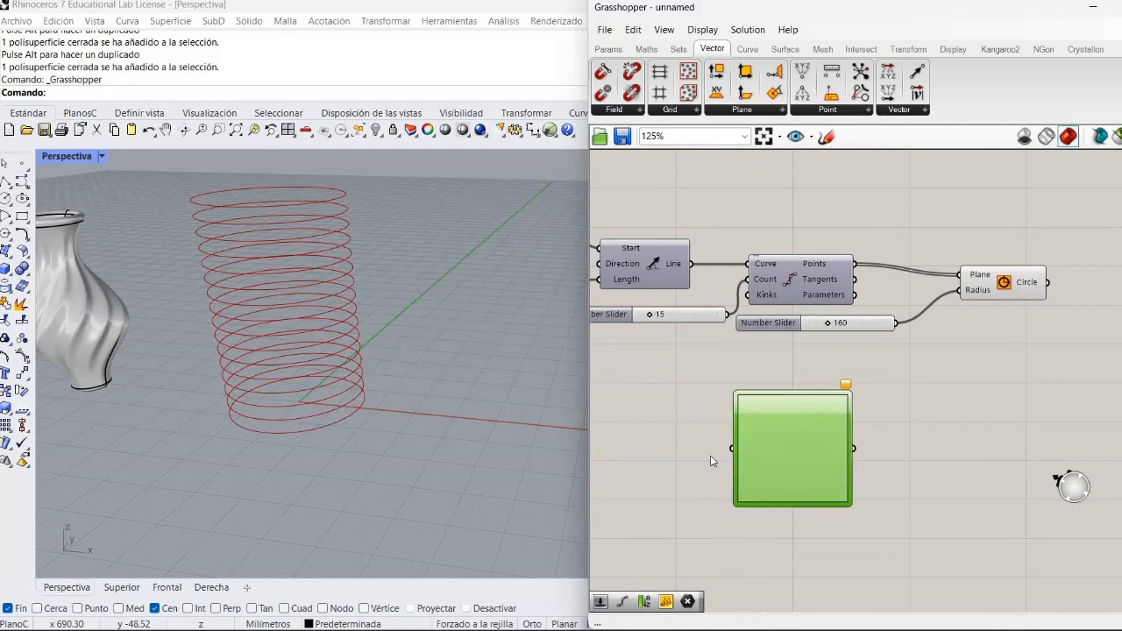
pyautogui.click(710, 455)
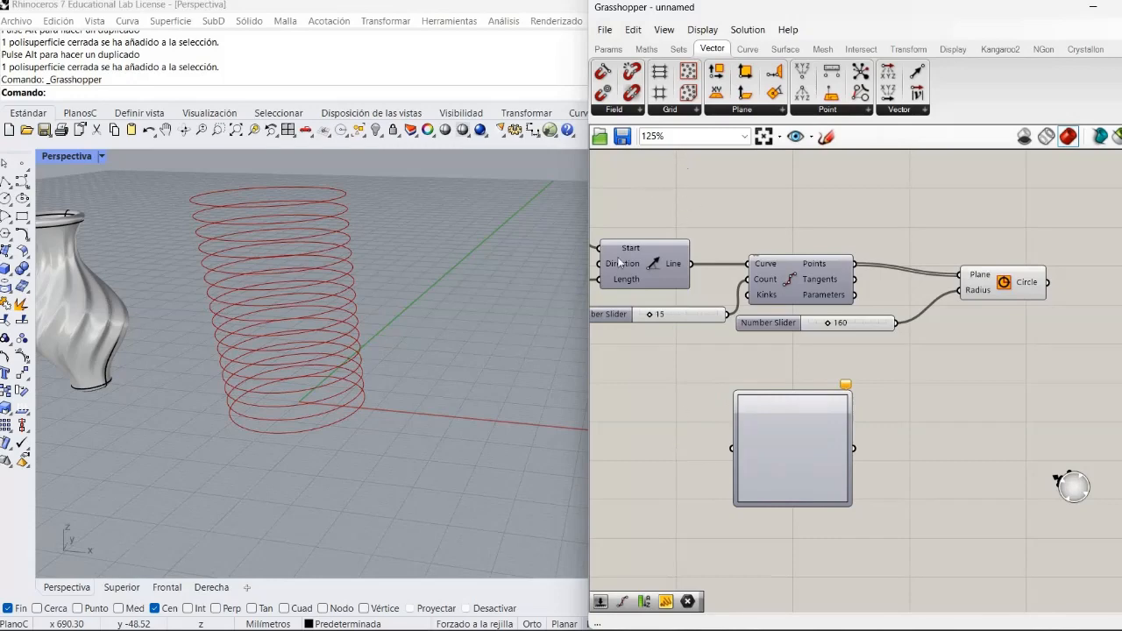
# - Add a Range component on the input side of the Graph Mapper and shift the Graph Mapper to leave space between them
pyautogui.click(676, 54)
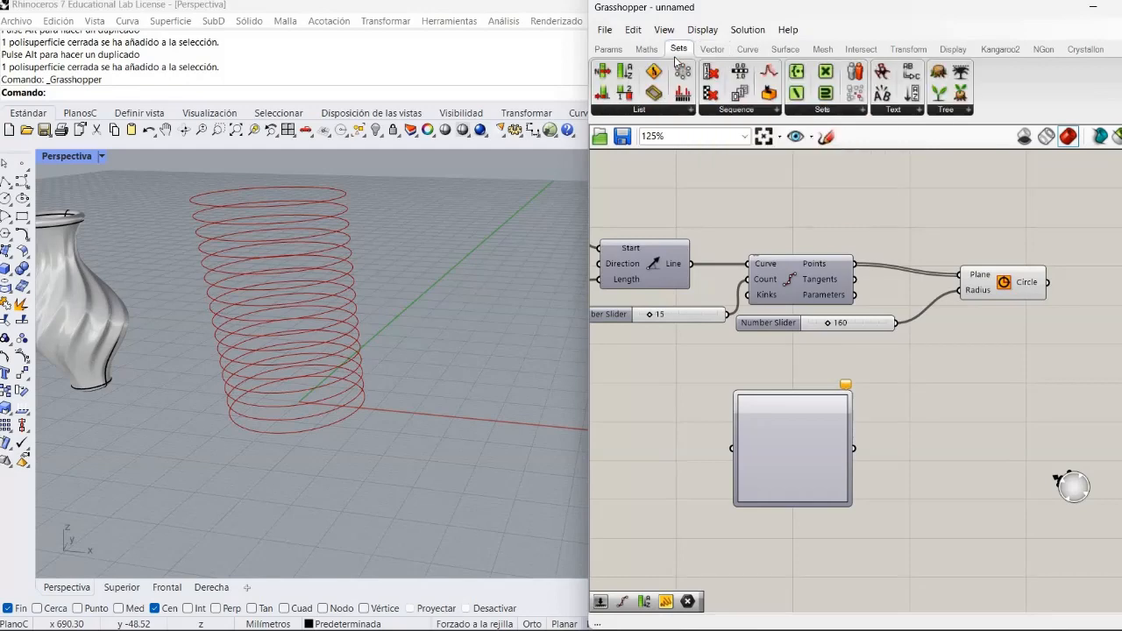
pyautogui.click(734, 74)
pyautogui.click(682, 454)
pyautogui.moveTo(828, 489); pyautogui.dragTo(874, 493)
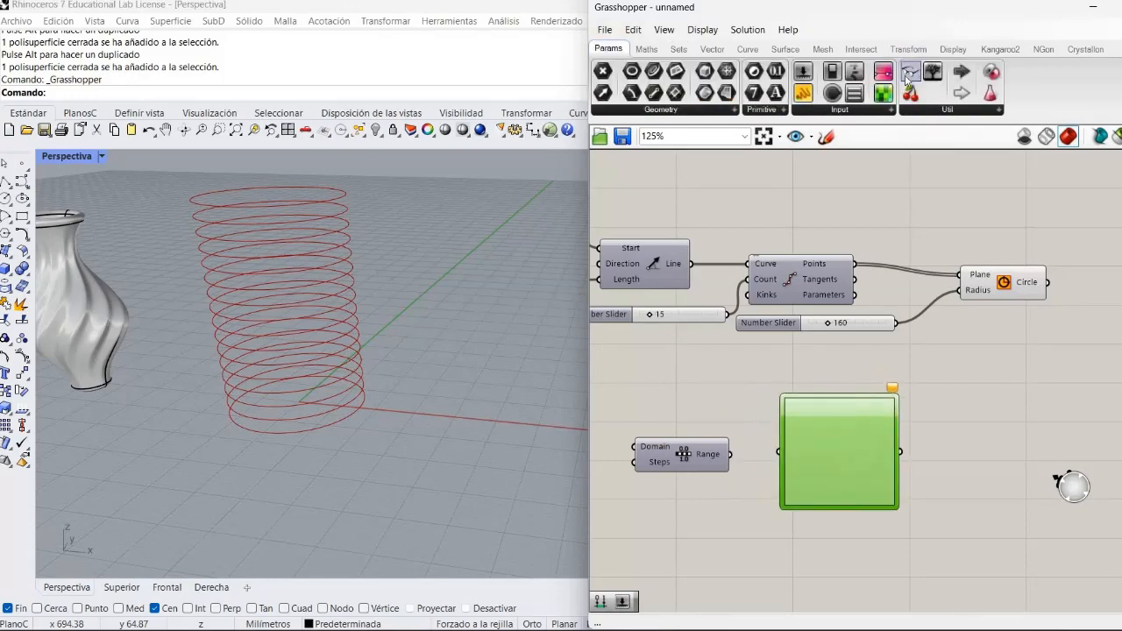
# - Place the name-labelling component with the Exceptions input above Line SDL to label the components on the canvas
pyautogui.click(624, 221)
pyautogui.moveTo(650, 204); pyautogui.dragTo(686, 176)
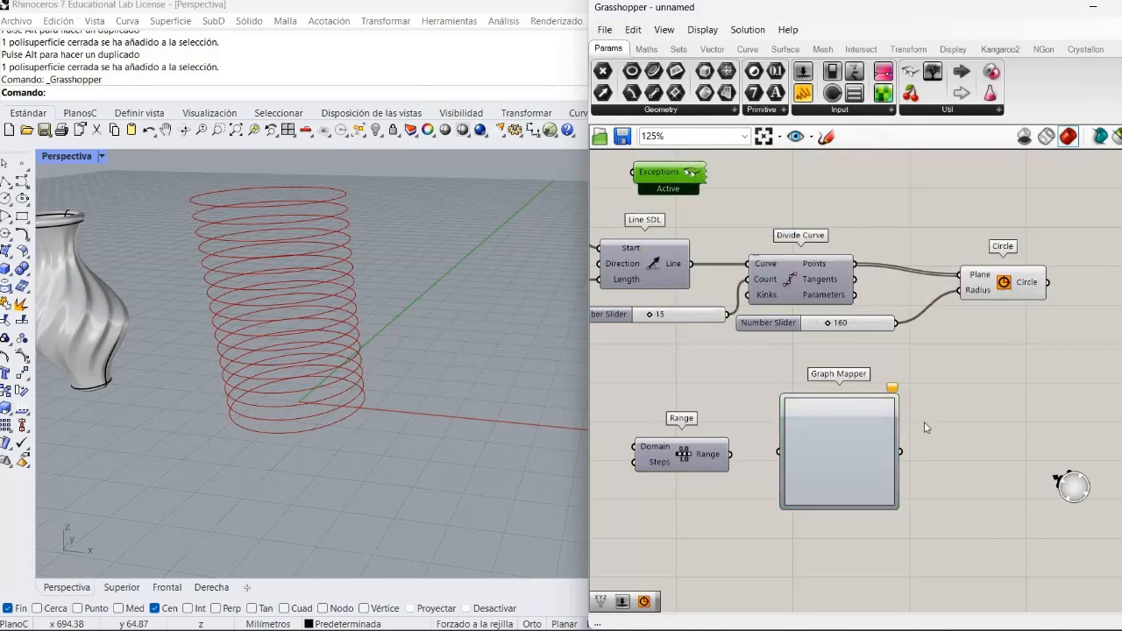
# - Add a Panel between Range and Graph Mapper, shifting the Graph Mapper away from Range to make room for it
pyautogui.click(751, 508)
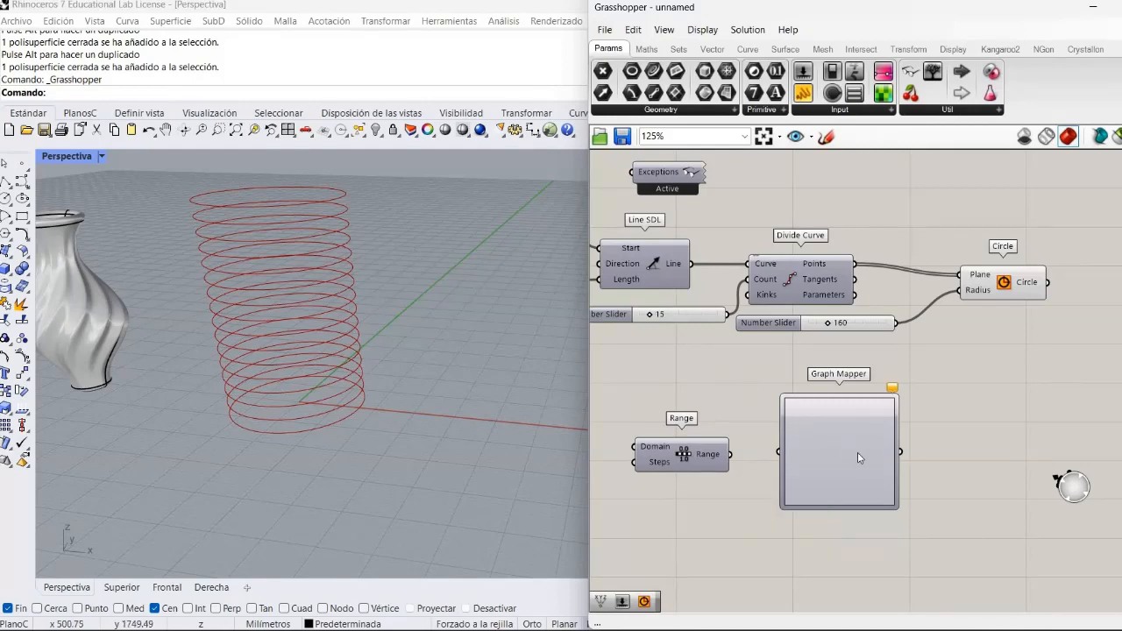
pyautogui.moveTo(857, 453); pyautogui.dragTo(919, 472)
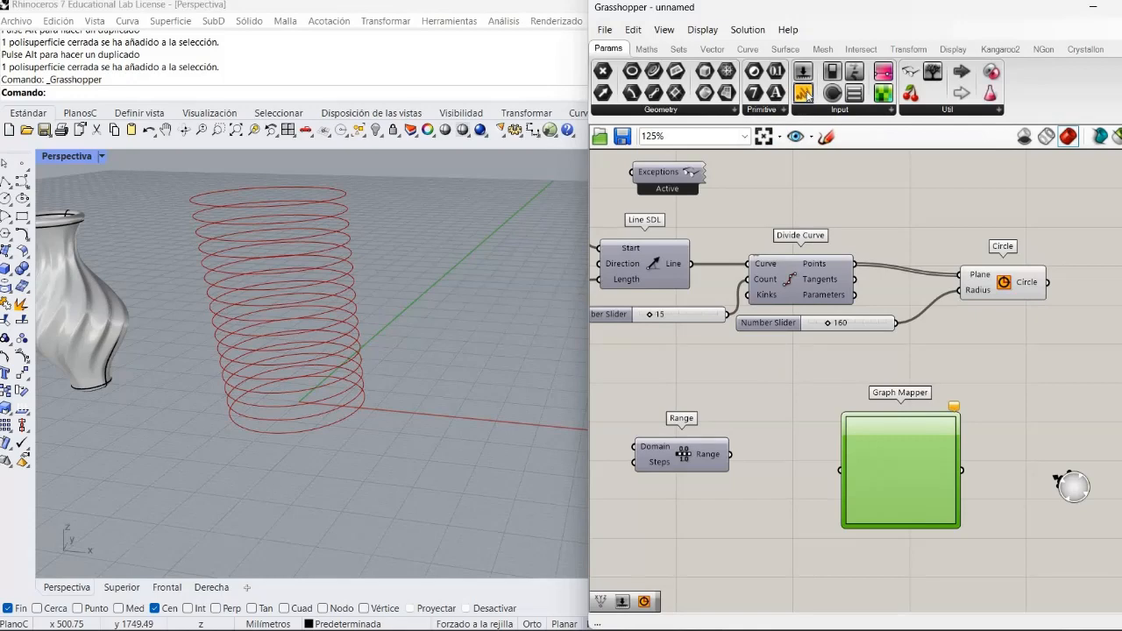
pyautogui.moveTo(805, 95); pyautogui.dragTo(783, 454)
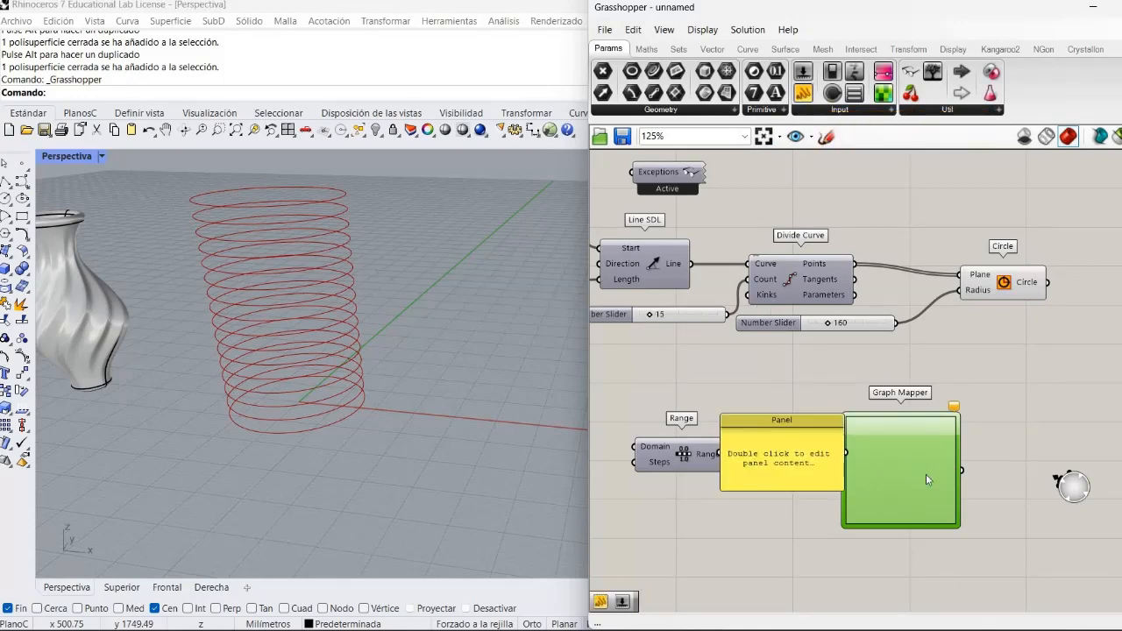
pyautogui.moveTo(927, 480); pyautogui.dragTo(992, 468)
pyautogui.moveTo(807, 441); pyautogui.dragTo(831, 439)
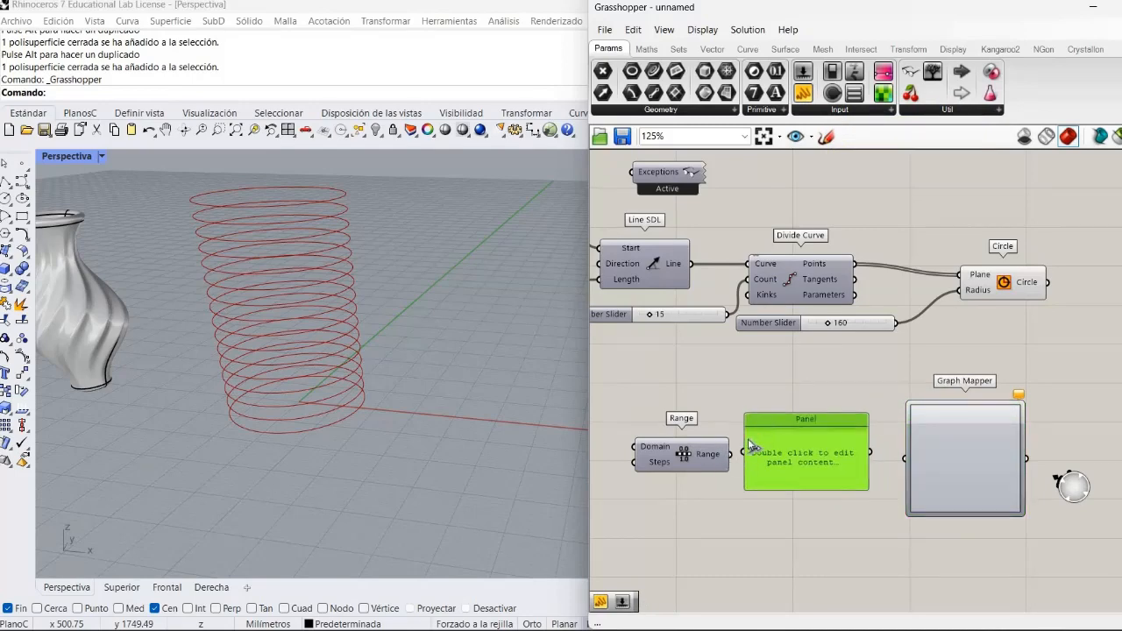
# - Feed the Range output into the Panel and lengthen the Panel so its whole value list can be read
pyautogui.moveTo(744, 454); pyautogui.dragTo(730, 455)
pyautogui.click(753, 506)
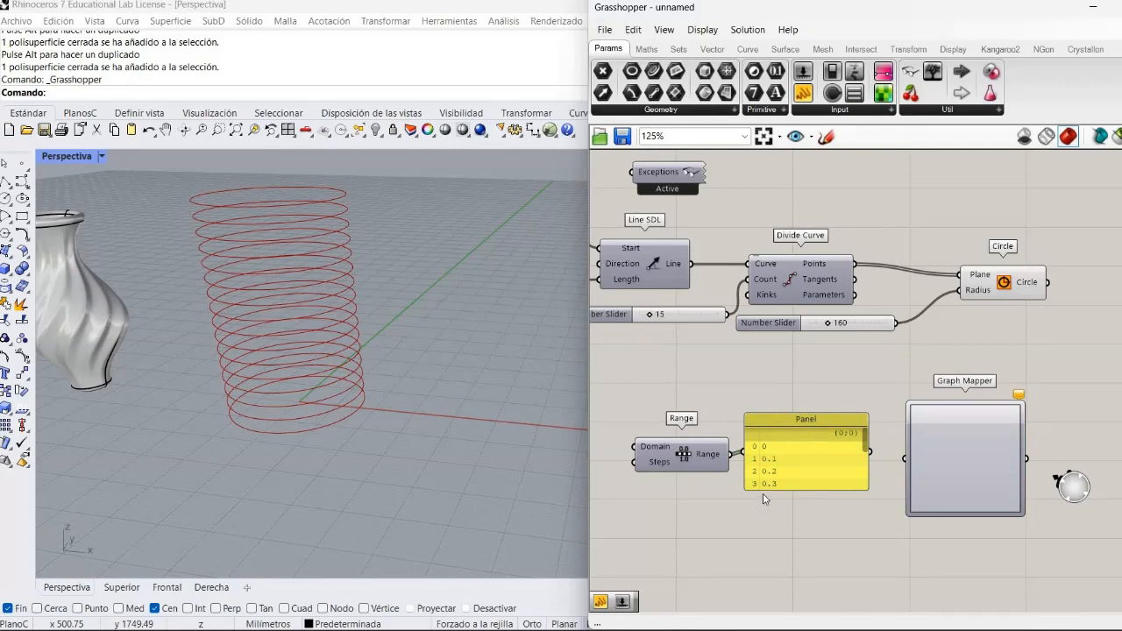
pyautogui.moveTo(761, 490); pyautogui.dragTo(792, 595)
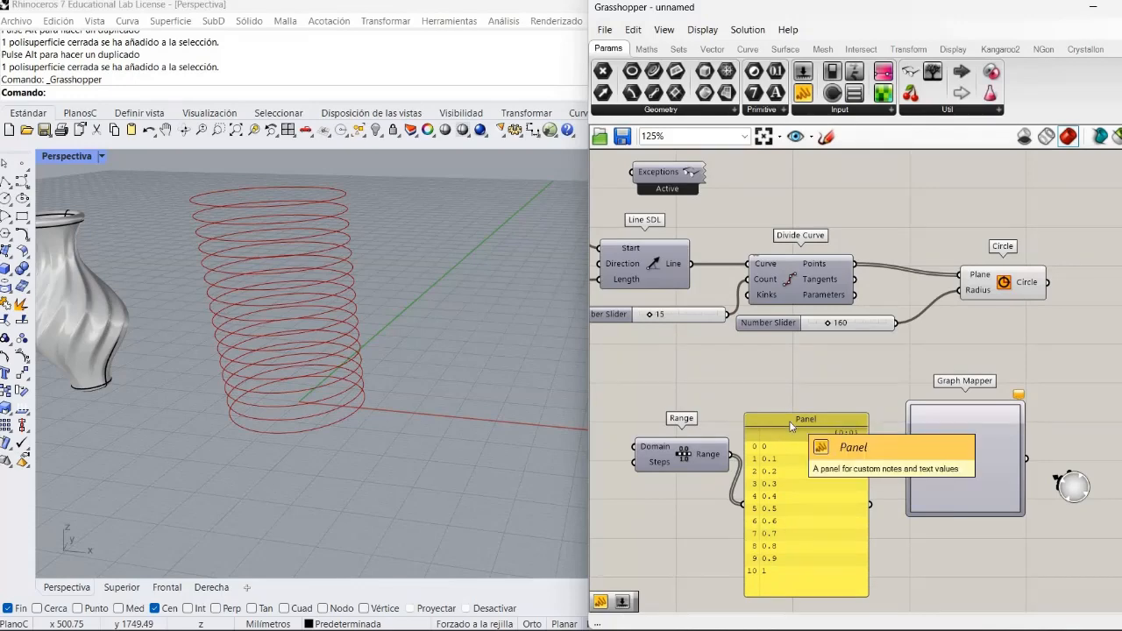
pyautogui.moveTo(789, 419); pyautogui.dragTo(797, 397)
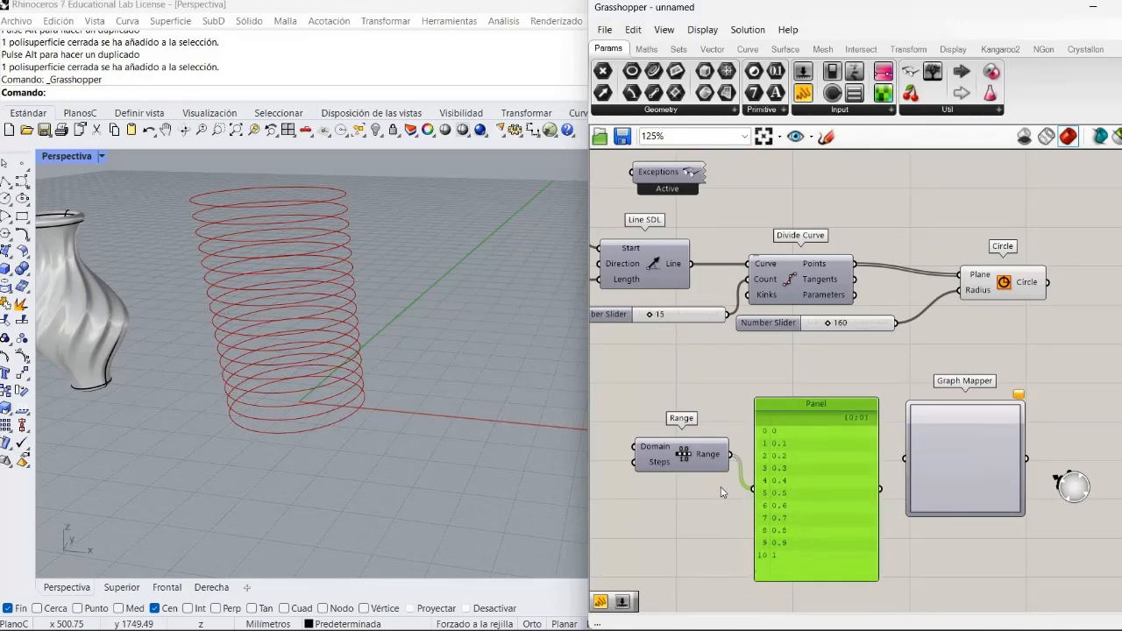
pyautogui.click(713, 478)
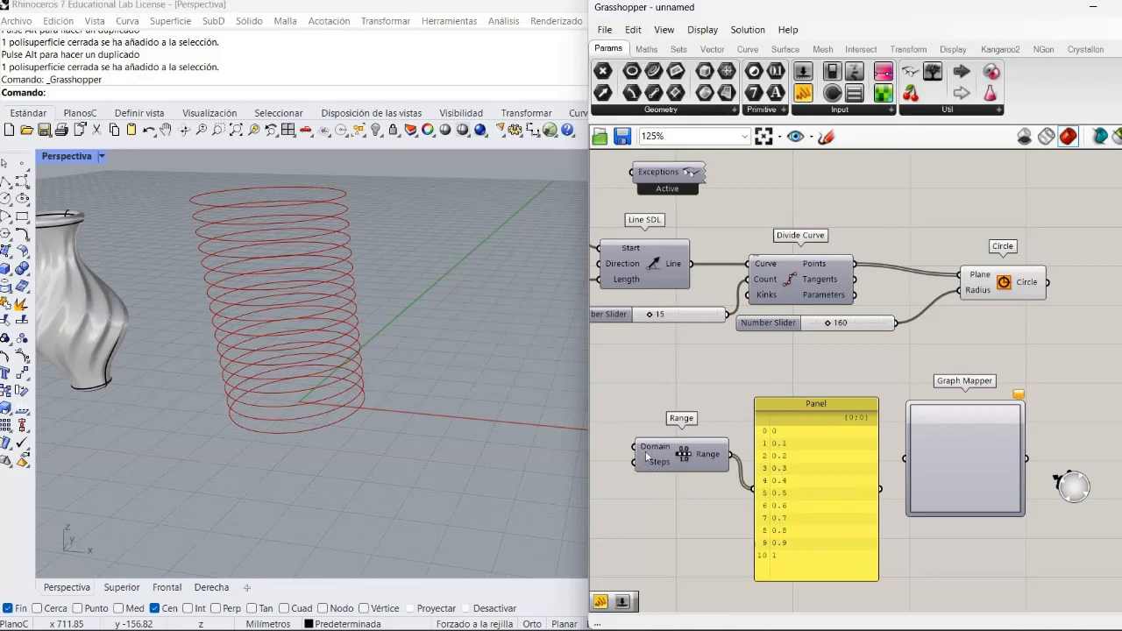
# - Duplicate the Divide Curve count slider set to 15, place the copy beside Range and connect it to the Steps input
pyautogui.moveTo(647, 455)
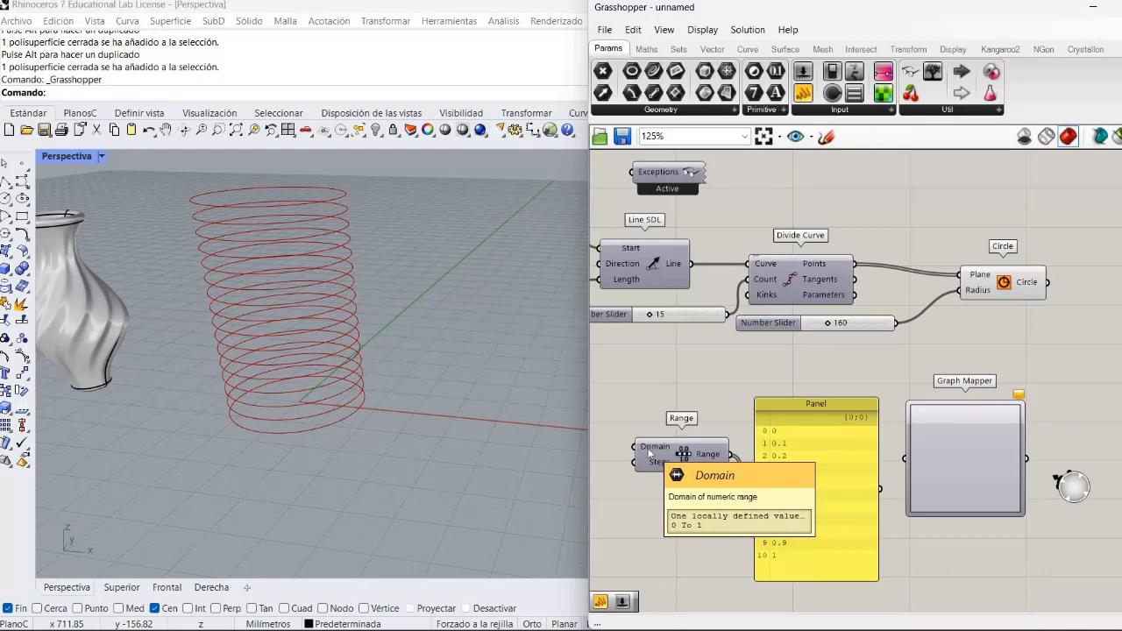
pyautogui.moveTo(649, 455); pyautogui.dragTo(662, 427)
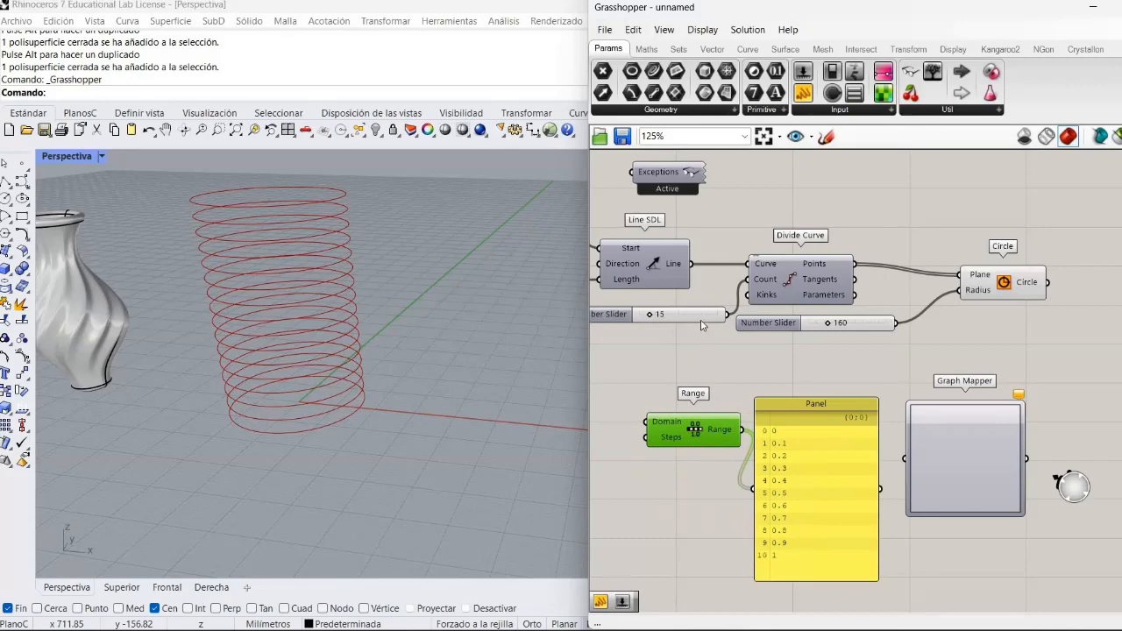
pyautogui.moveTo(701, 321); pyautogui.dragTo(704, 318)
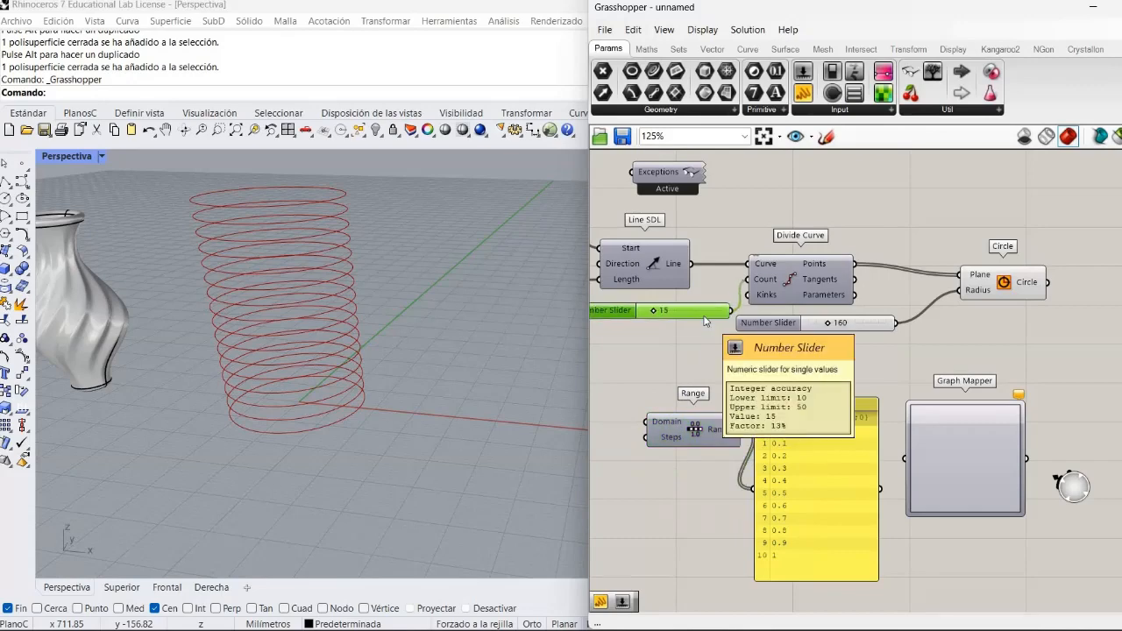
pyautogui.hotkey('ctrl', 'v')
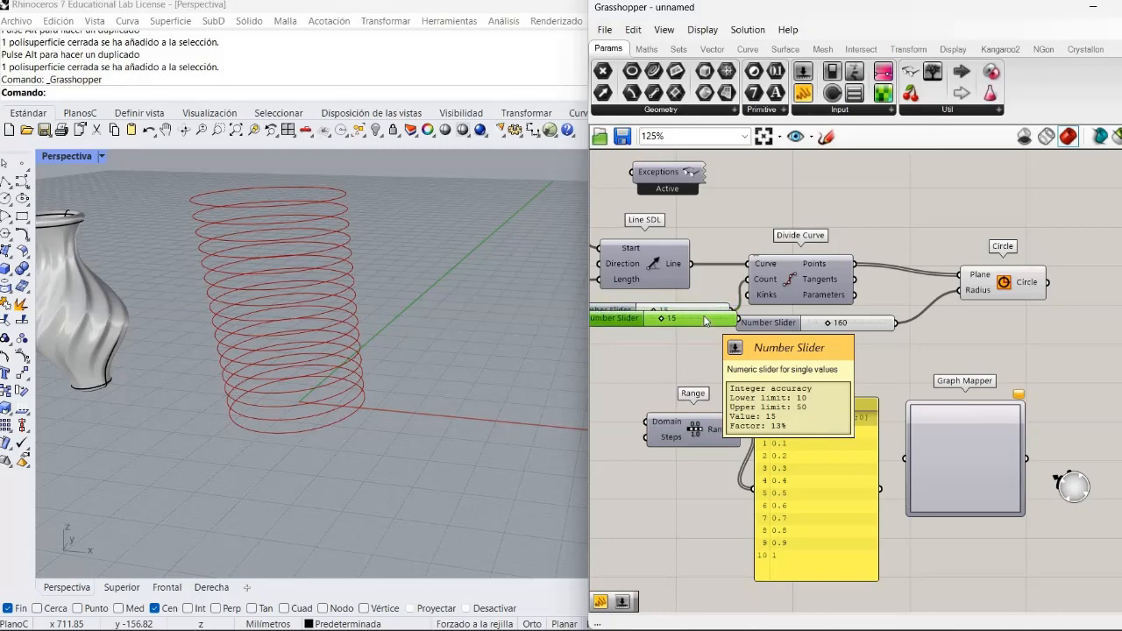
pyautogui.moveTo(494, 550); pyautogui.dragTo(716, 467)
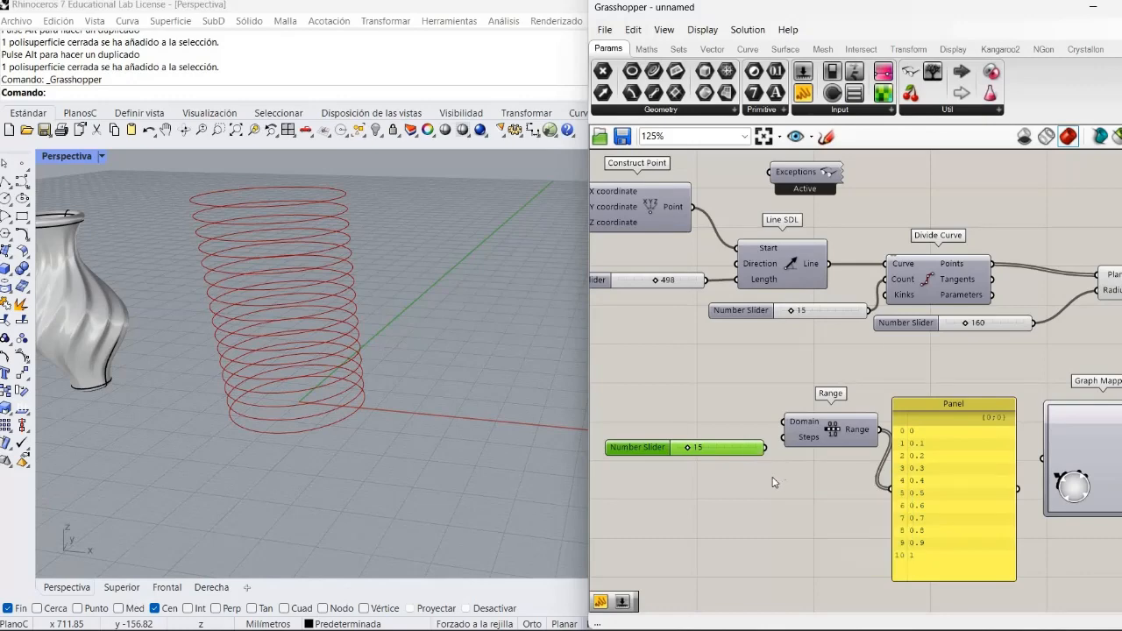
pyautogui.moveTo(767, 450); pyautogui.dragTo(786, 440)
pyautogui.click(780, 477)
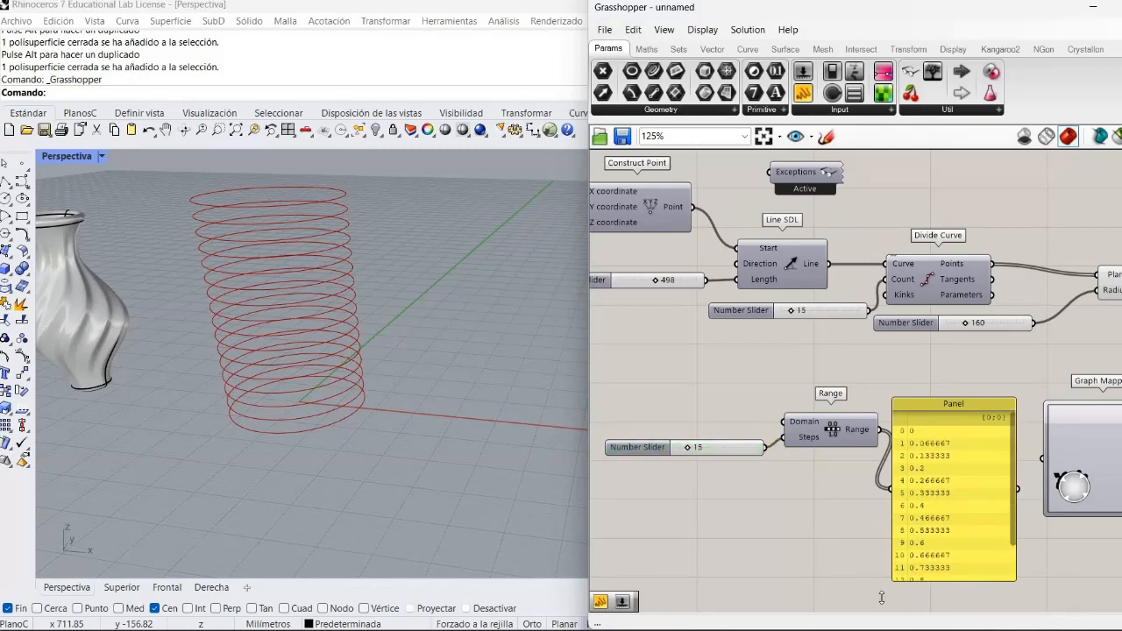
# - Lengthen the Panel showing the Range values and move it below the Range component
pyautogui.moveTo(918, 580); pyautogui.dragTo(919, 609)
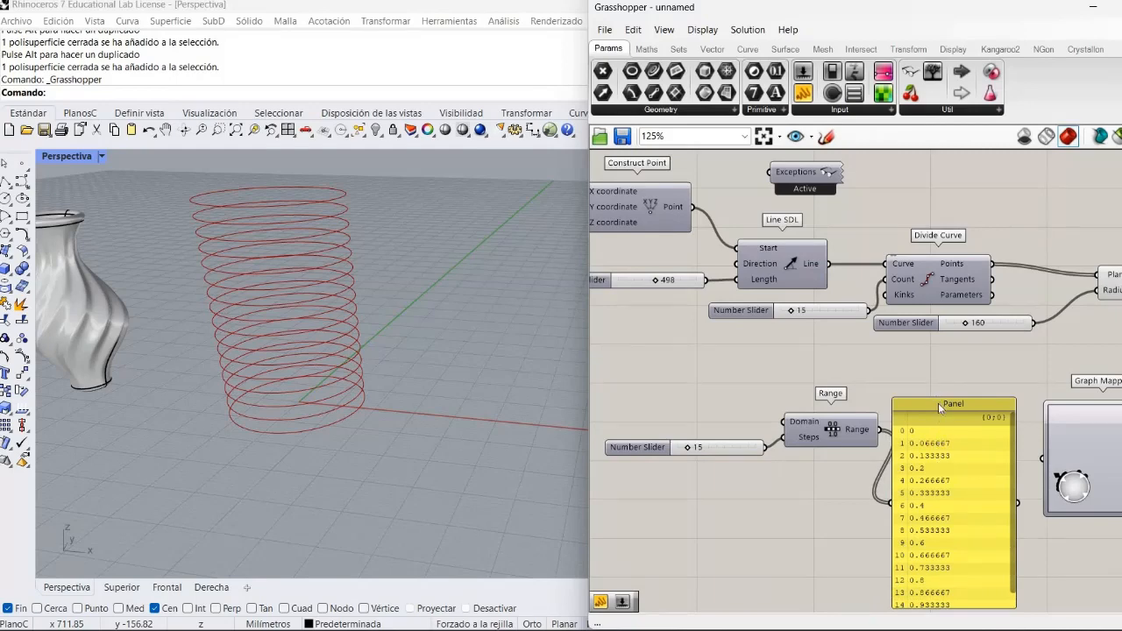
pyautogui.moveTo(937, 404); pyautogui.dragTo(935, 386)
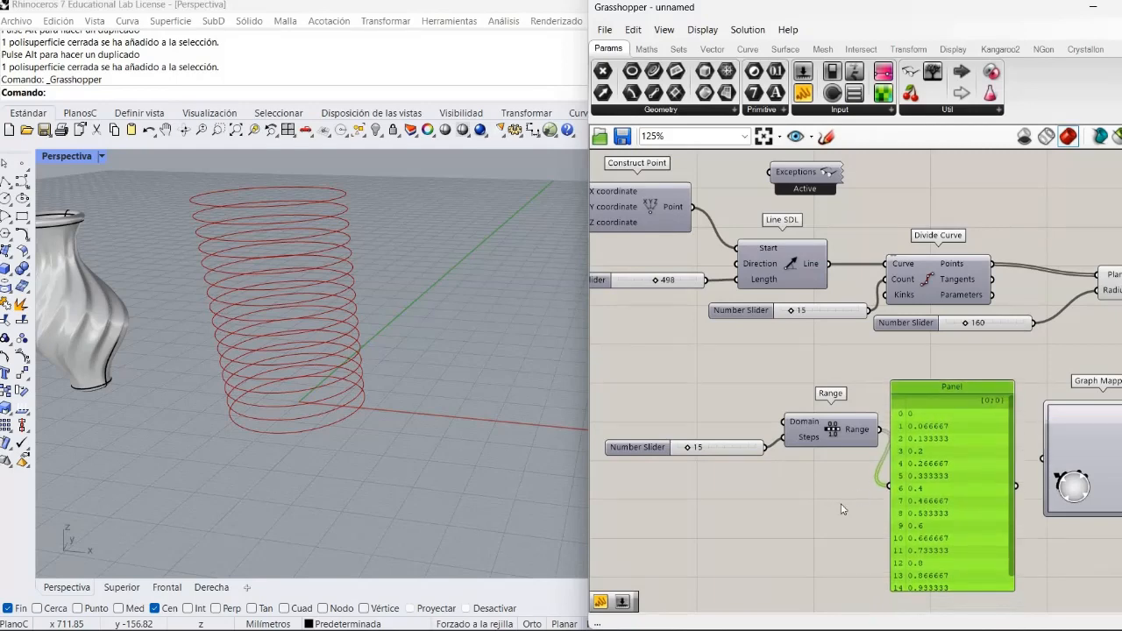
pyautogui.click(884, 500)
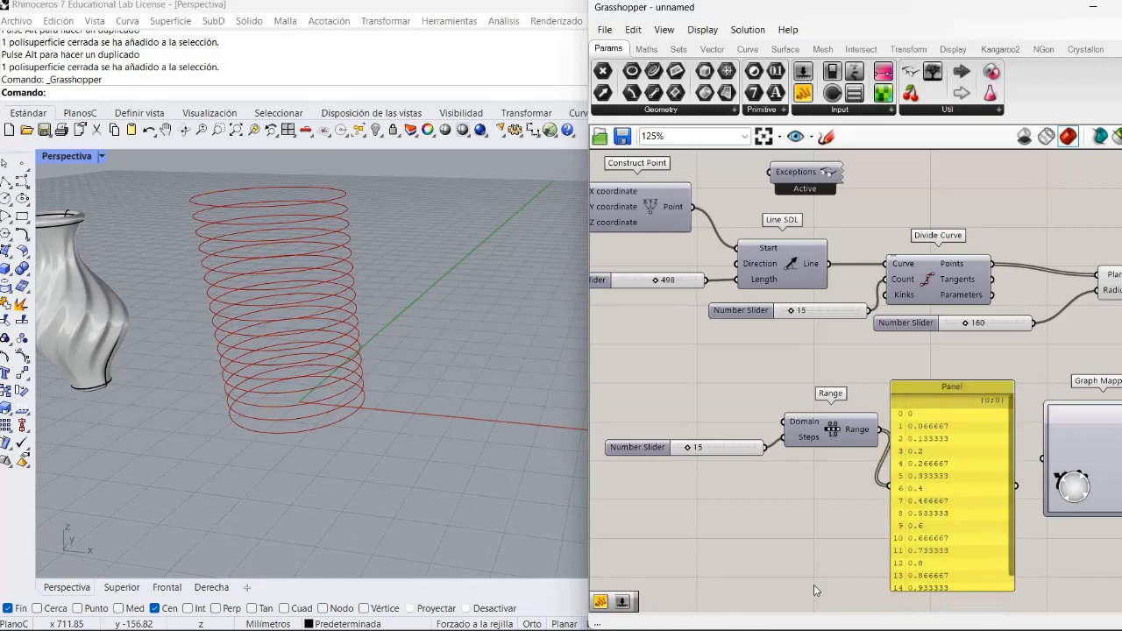
pyautogui.moveTo(946, 494); pyautogui.dragTo(799, 580)
# - Connect the Range output to the Graph Mapper input and make the Graph Mapper taller
pyautogui.click(989, 537)
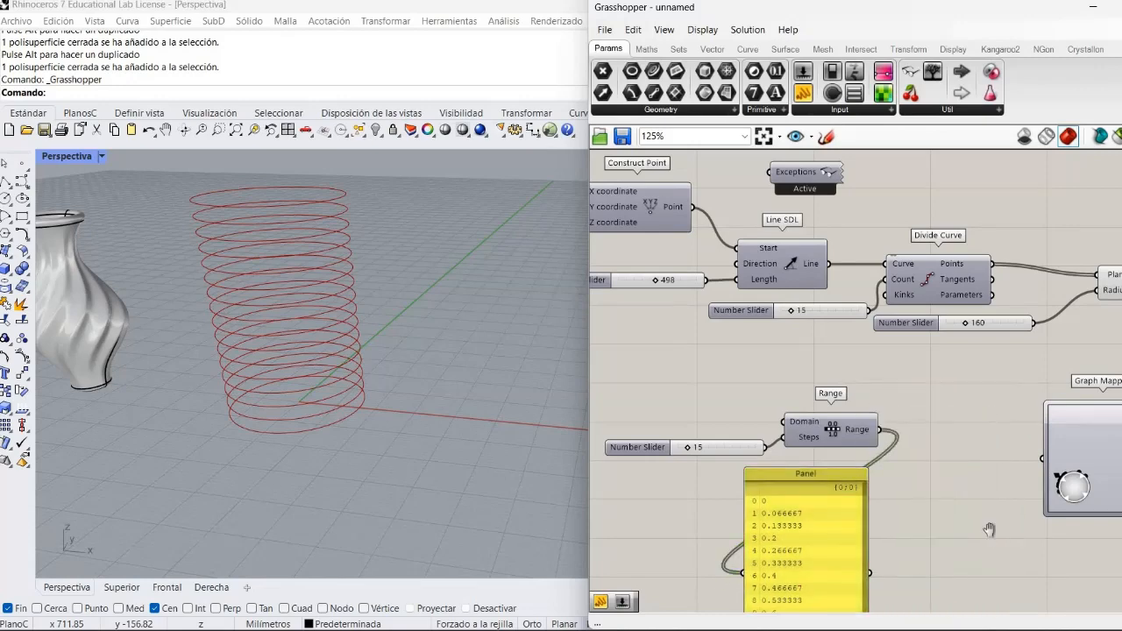
pyautogui.moveTo(1019, 536); pyautogui.dragTo(892, 443, button='right')
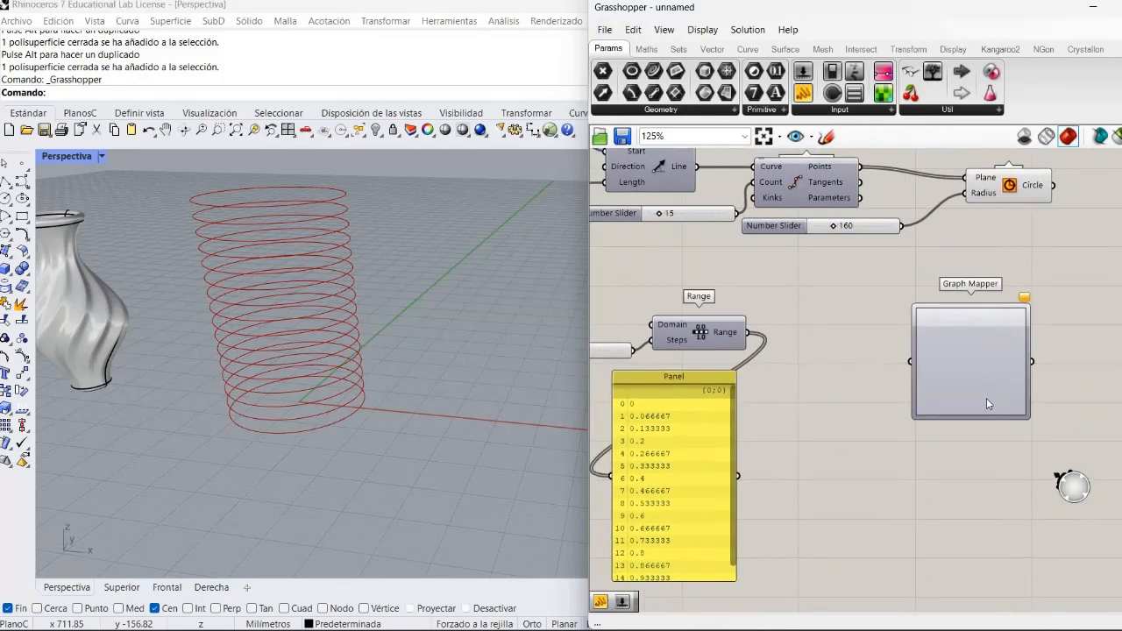
pyautogui.click(929, 399)
pyautogui.moveTo(914, 402); pyautogui.dragTo(833, 402)
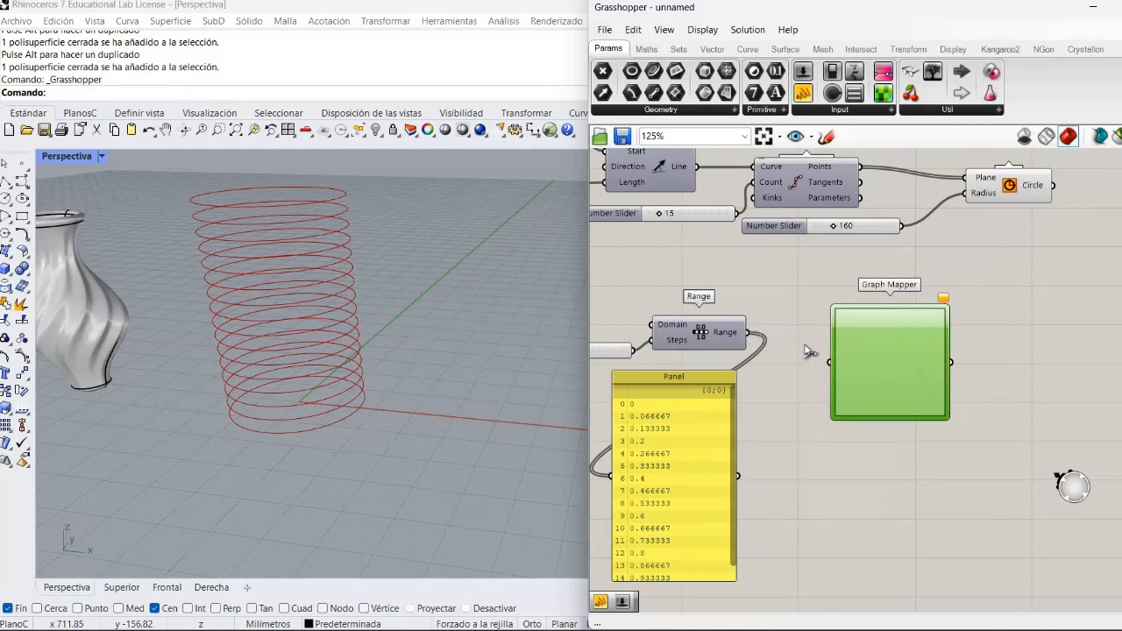
pyautogui.moveTo(748, 333); pyautogui.dragTo(1037, 369)
pyautogui.moveTo(1033, 430); pyautogui.dragTo(917, 401)
pyautogui.moveTo(1072, 449); pyautogui.dragTo(829, 414)
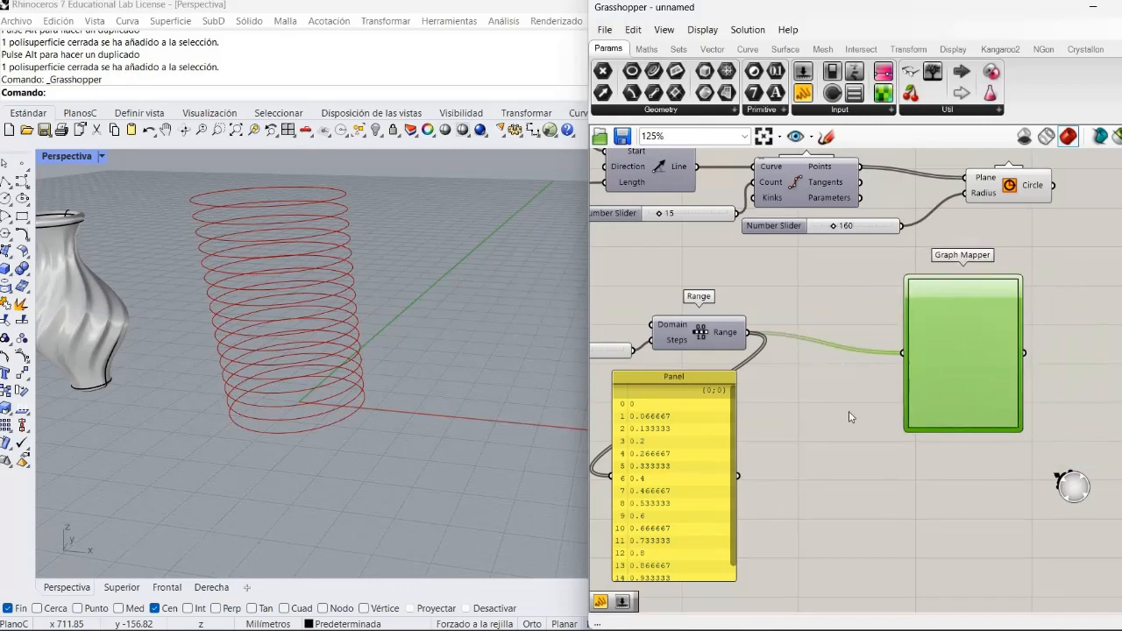
# - Set the slider feeding the Steps input of Range to 10
pyautogui.moveTo(849, 411); pyautogui.dragTo(985, 420, button='right')
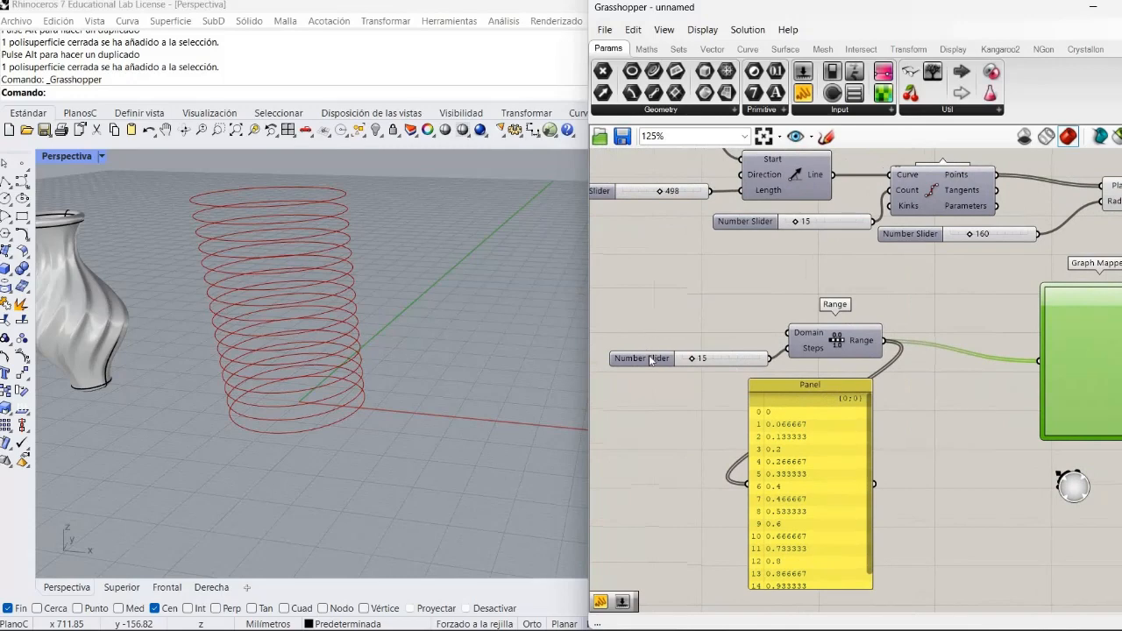
pyautogui.moveTo(693, 359); pyautogui.dragTo(685, 360)
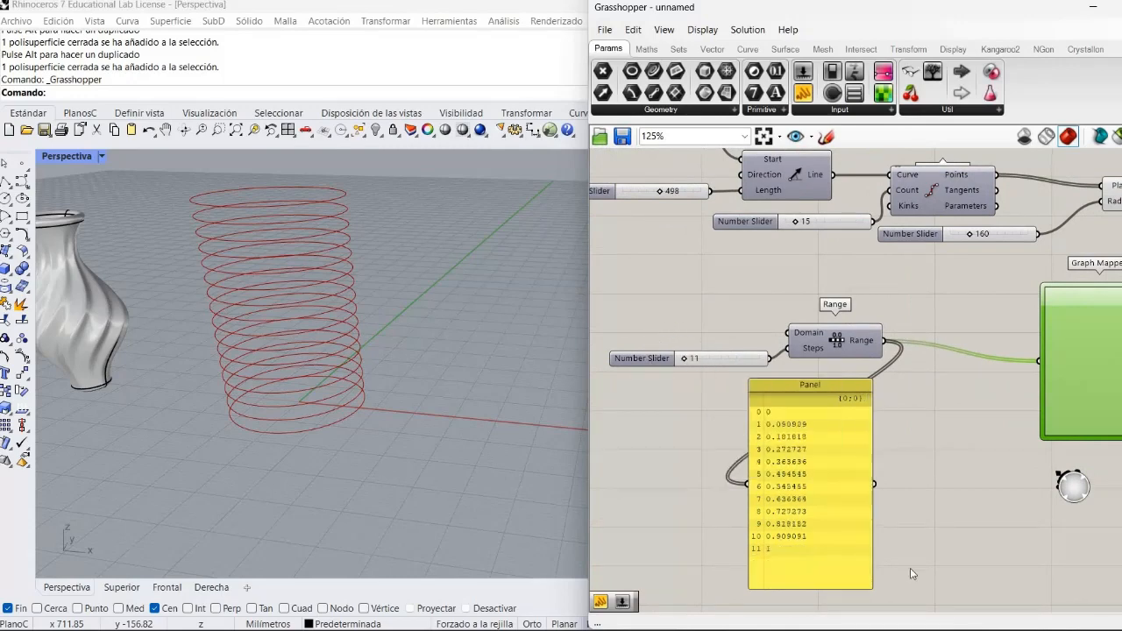
pyautogui.click(994, 548)
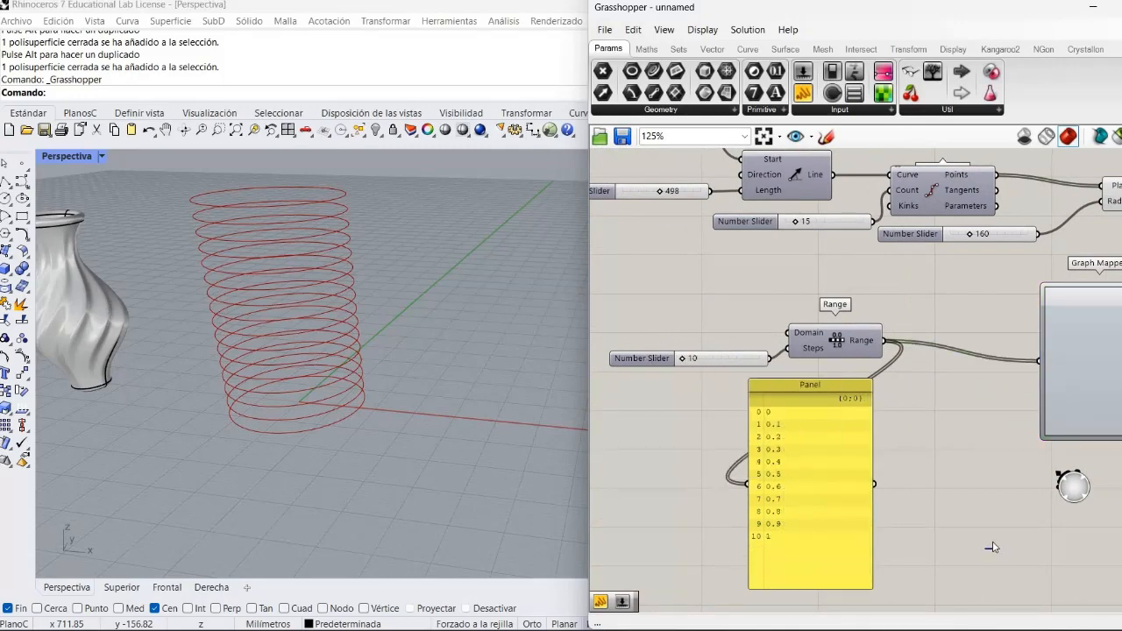
# - Move the Graph Mapper closer to Range and place an empty Panel on its output side
pyautogui.scroll(2, 992, 541)
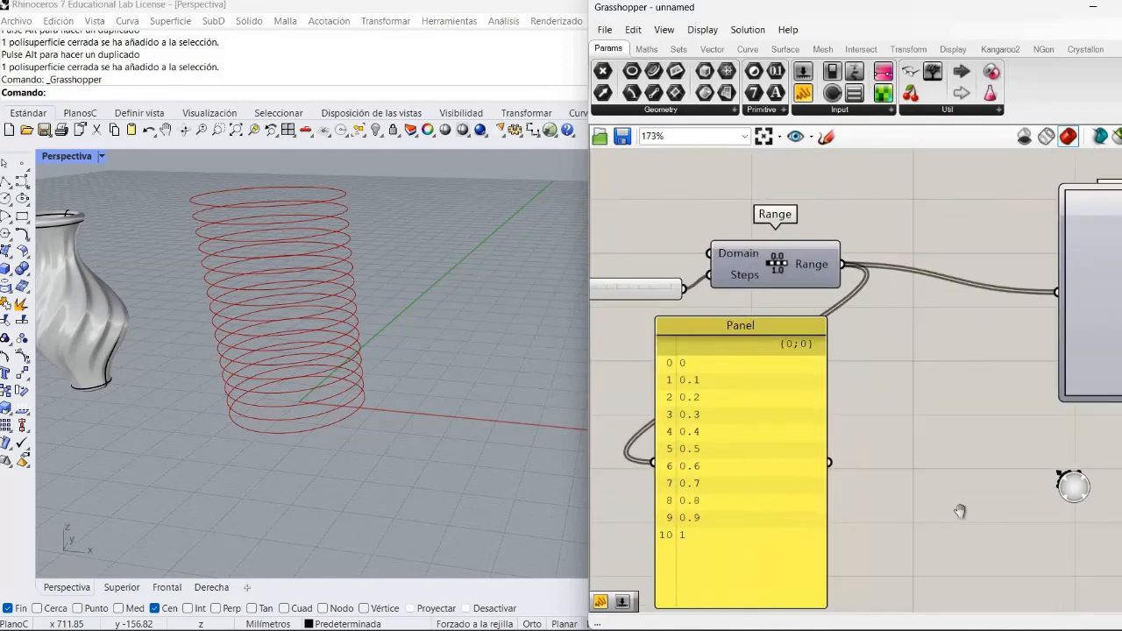
pyautogui.moveTo(954, 525); pyautogui.dragTo(916, 511, button='right')
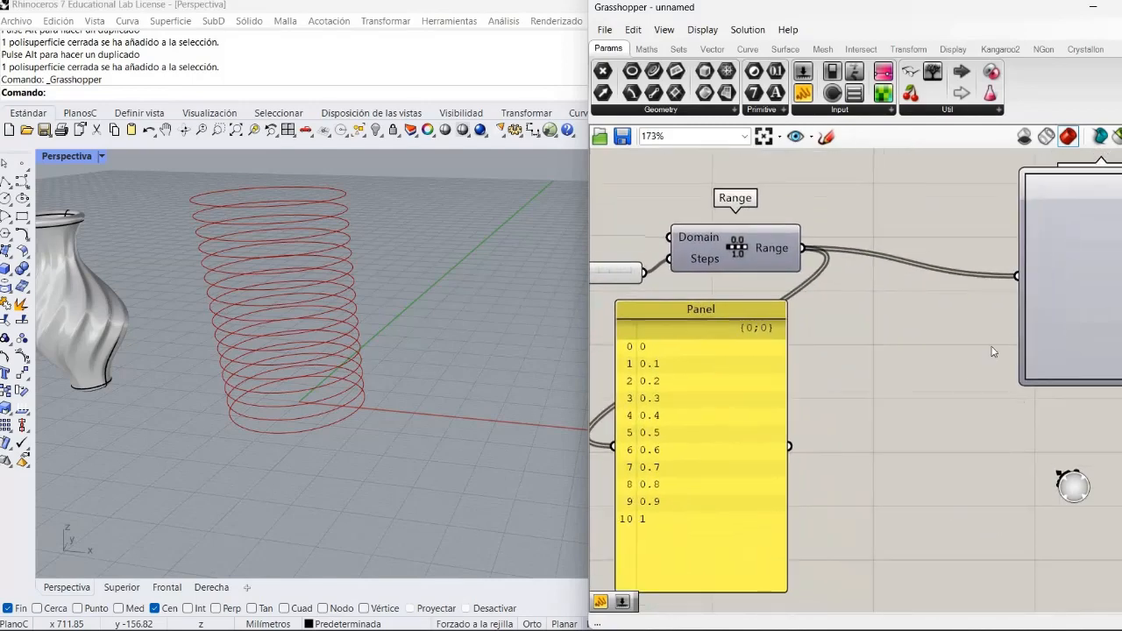
pyautogui.moveTo(1044, 365); pyautogui.dragTo(890, 399)
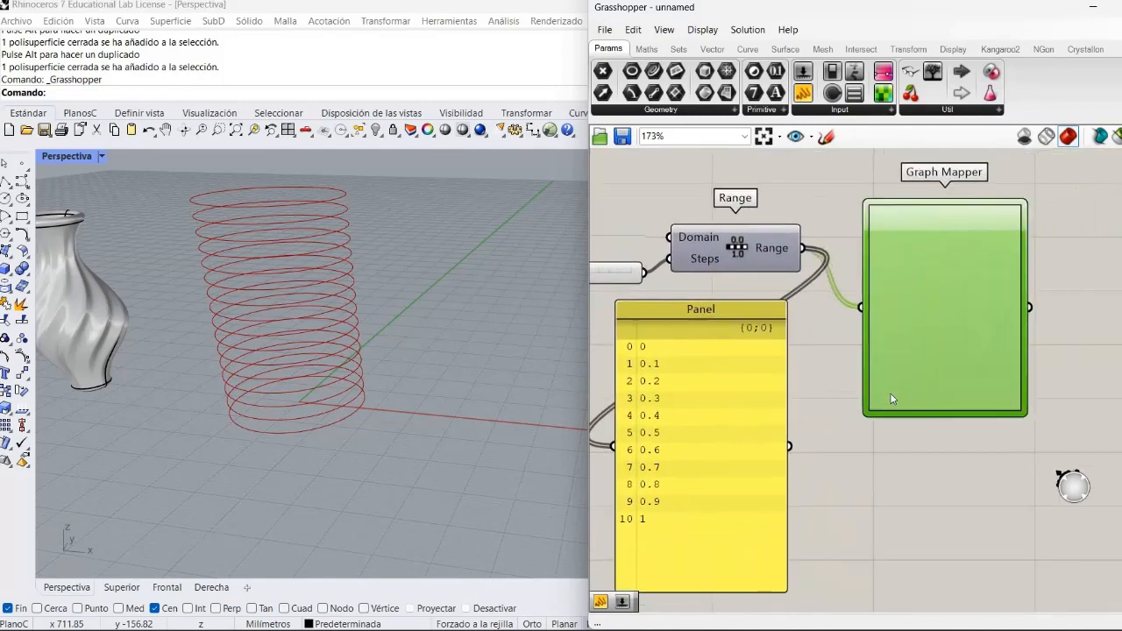
pyautogui.click(858, 485)
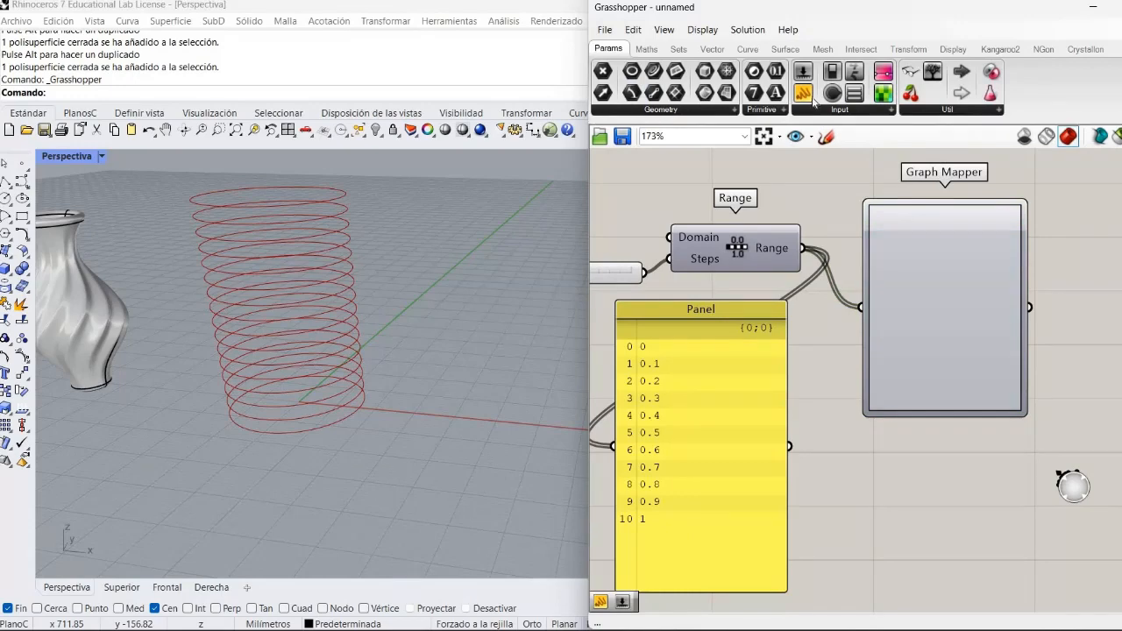
pyautogui.click(1095, 384)
pyautogui.moveTo(1071, 391); pyautogui.dragTo(1103, 387)
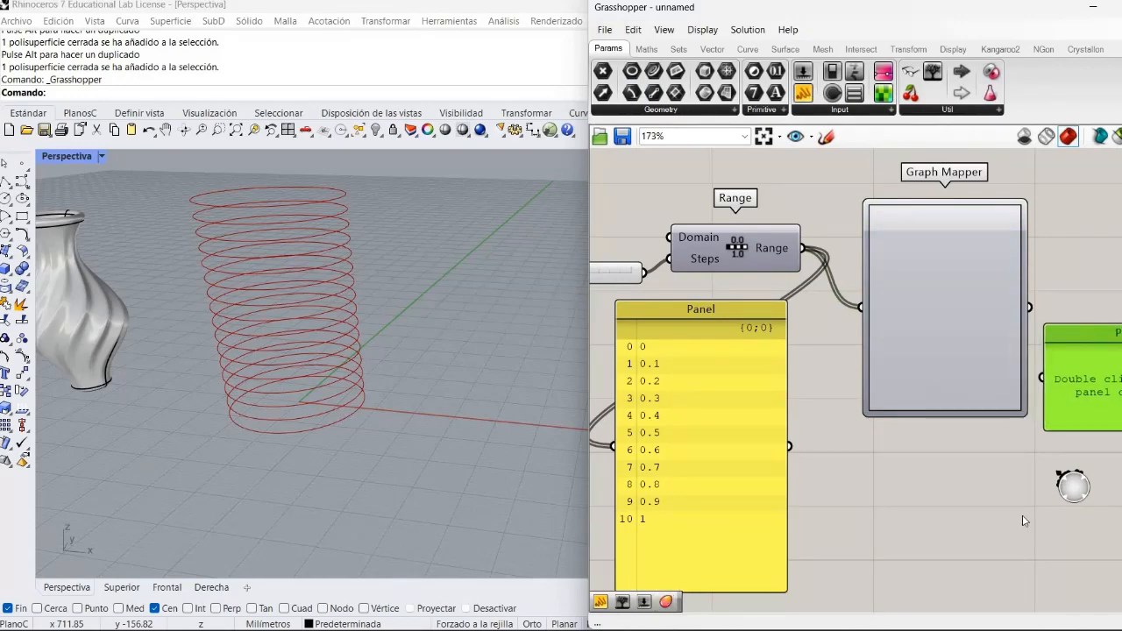
pyautogui.moveTo(1030, 515); pyautogui.dragTo(853, 409, button='right')
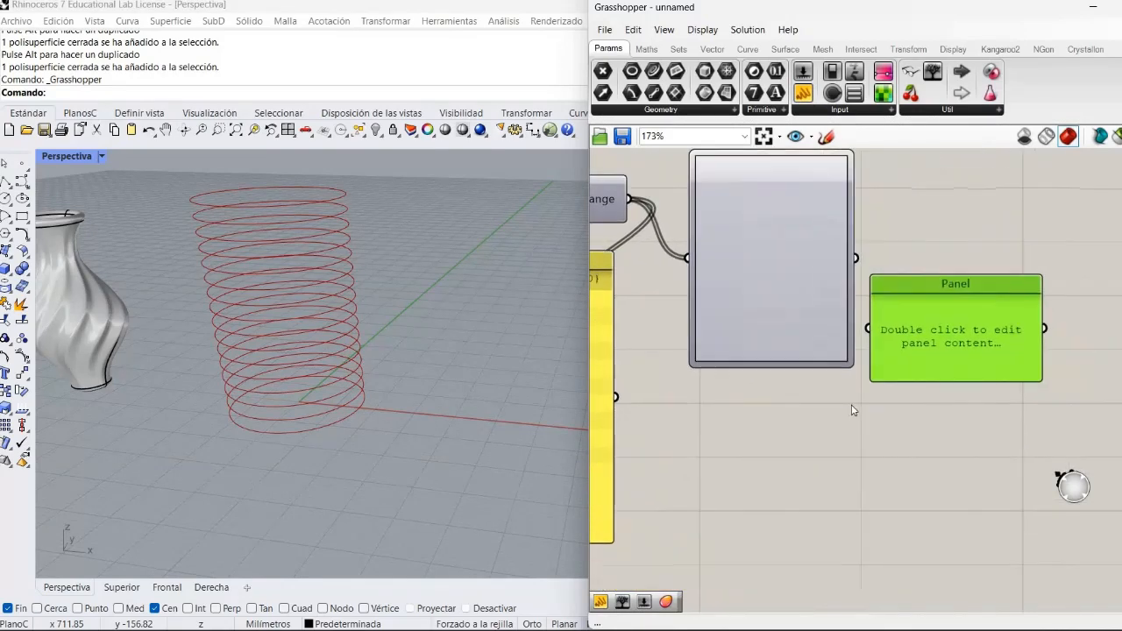
pyautogui.scroll(-3, 853, 409)
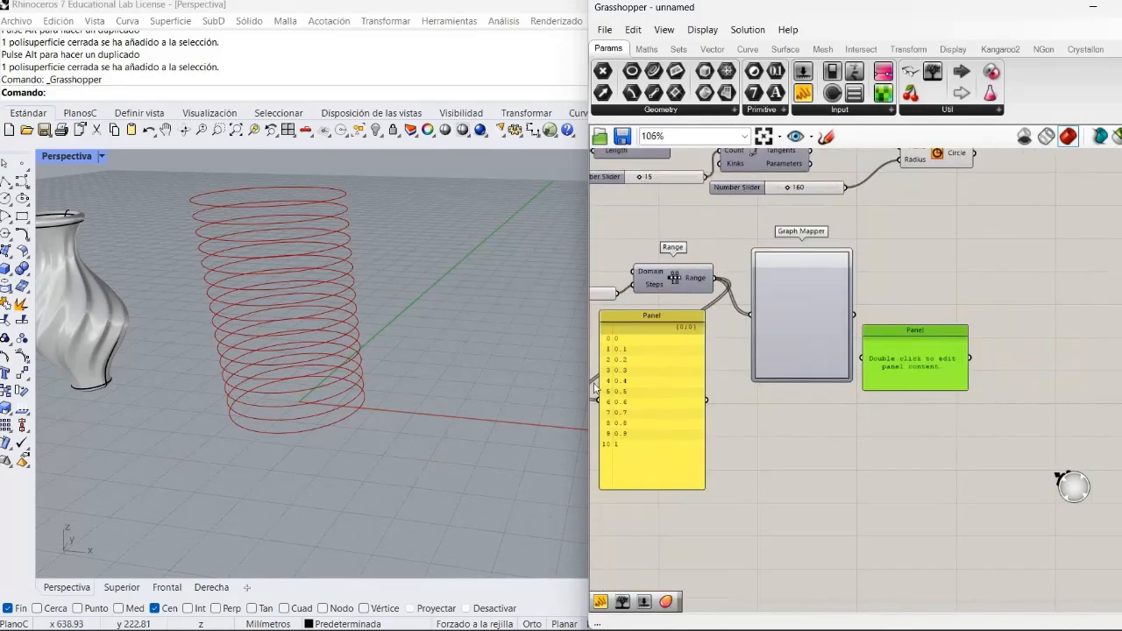
# - Connect the Graph Mapper output to the new Panel, lengthen it, and arrange both Panels side by side below the Graph Mapper
pyautogui.moveTo(665, 427); pyautogui.dragTo(782, 523)
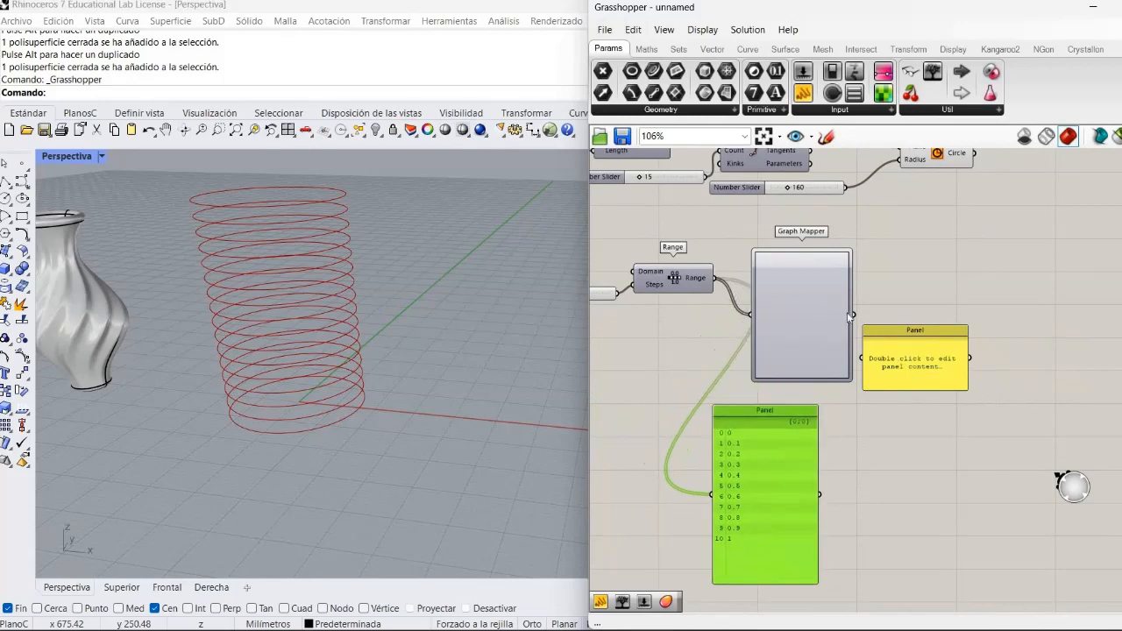
pyautogui.moveTo(851, 315); pyautogui.dragTo(863, 359)
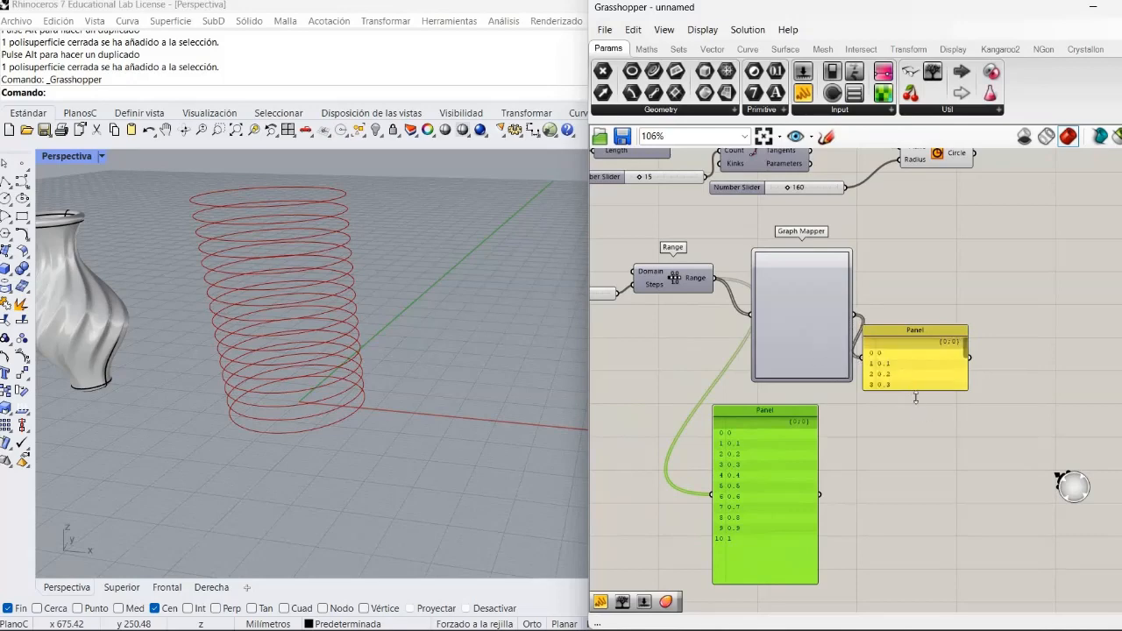
pyautogui.moveTo(915, 398); pyautogui.dragTo(916, 552)
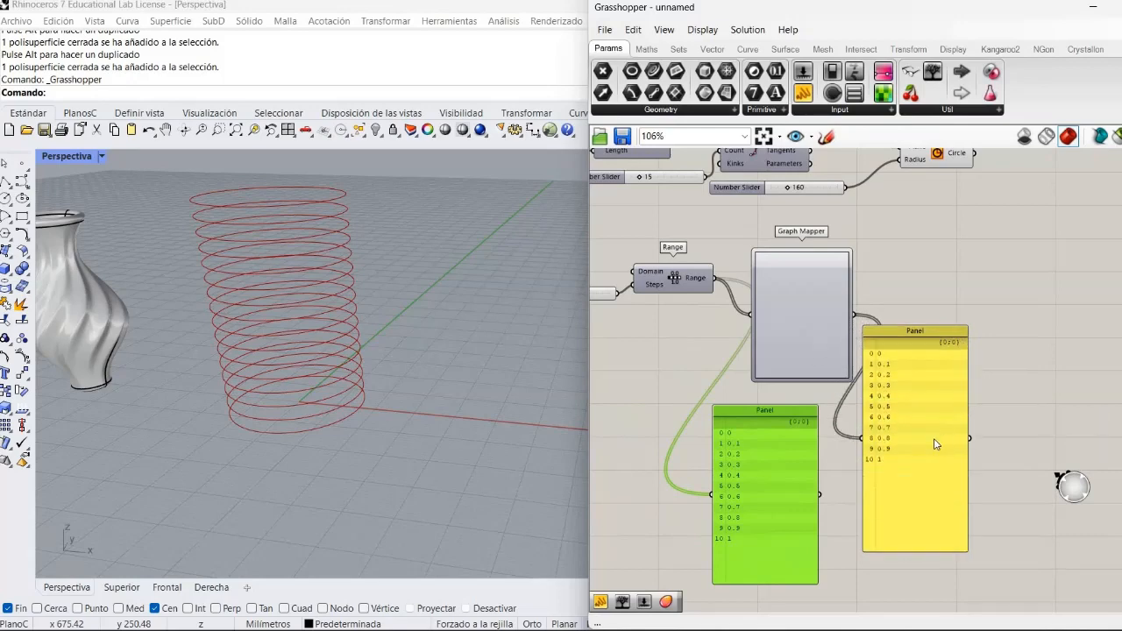
pyautogui.moveTo(934, 438); pyautogui.dragTo(904, 519)
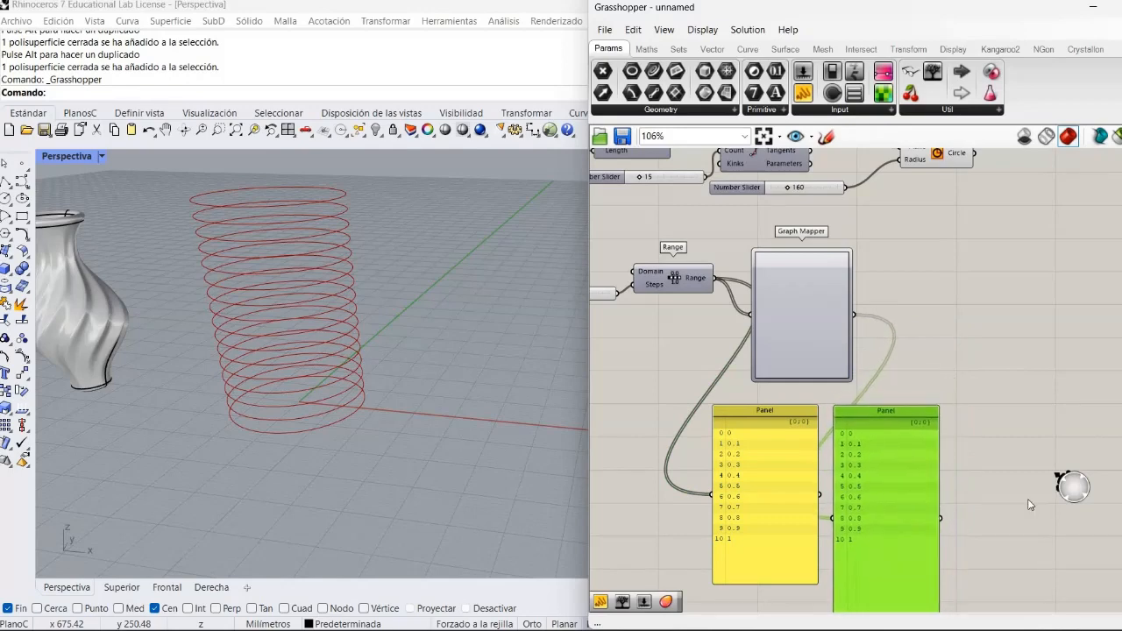
# - Set the Graph Mapper's graph type to Linear
pyautogui.click(995, 521)
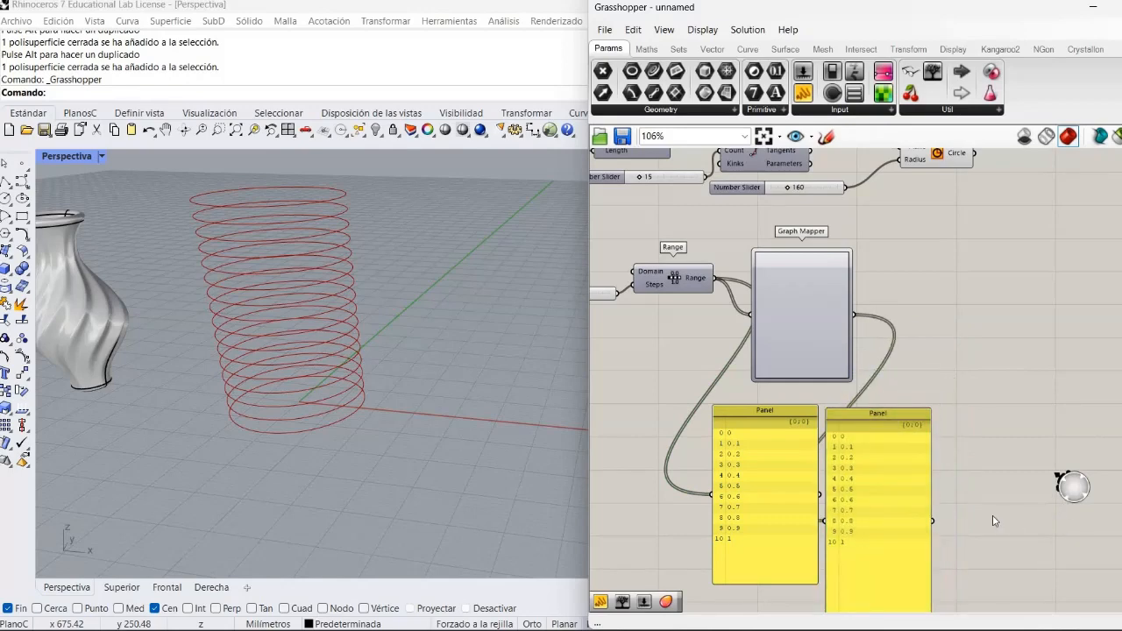
pyautogui.scroll(-3, 993, 520)
pyautogui.scroll(5, 992, 521)
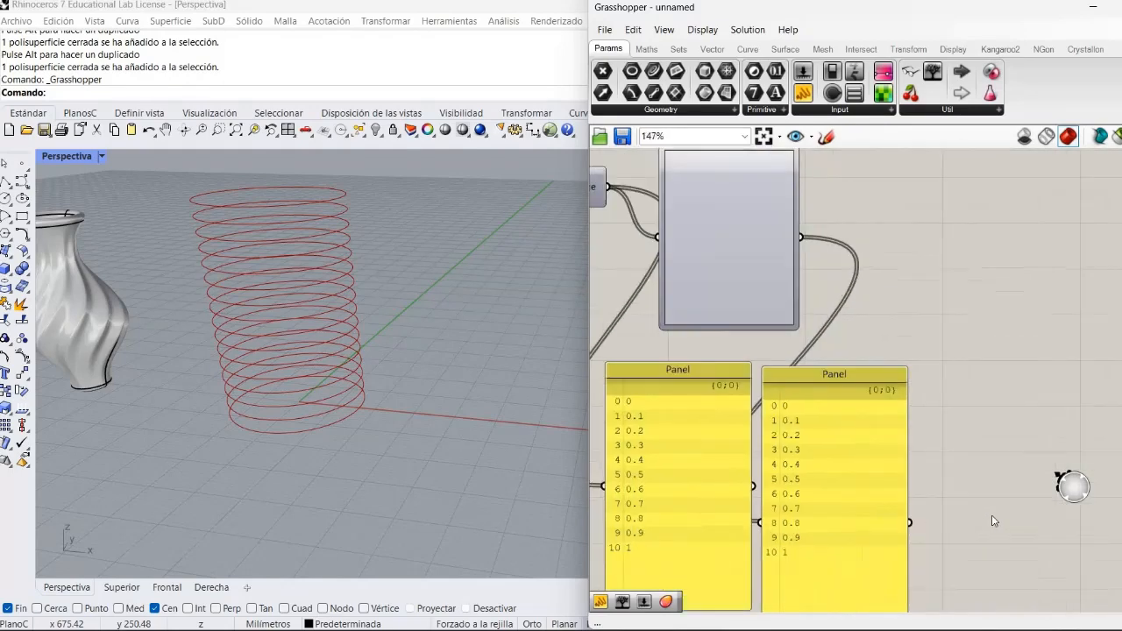
pyautogui.scroll(-3, 992, 521)
pyautogui.scroll(2, 992, 521)
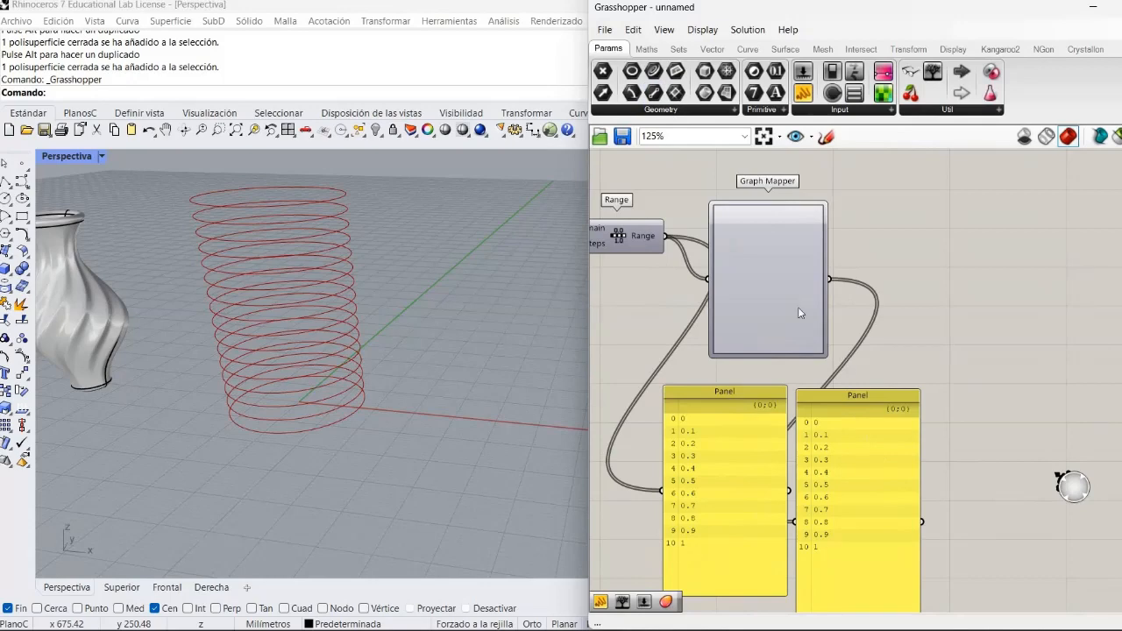
pyautogui.rightClick(767, 266)
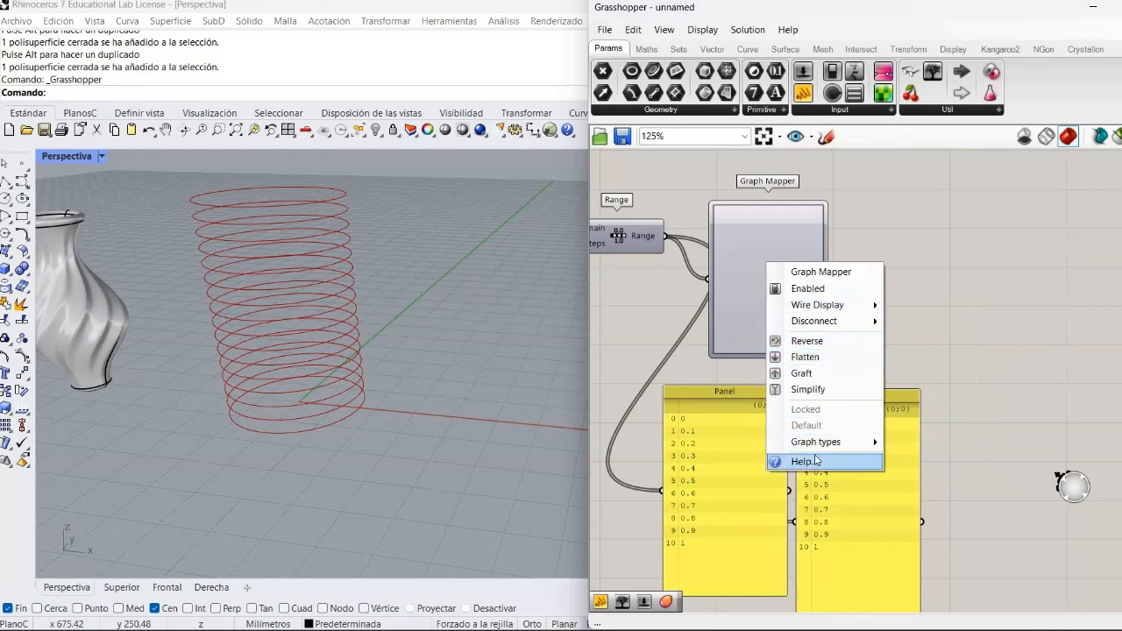
pyautogui.moveTo(815, 446)
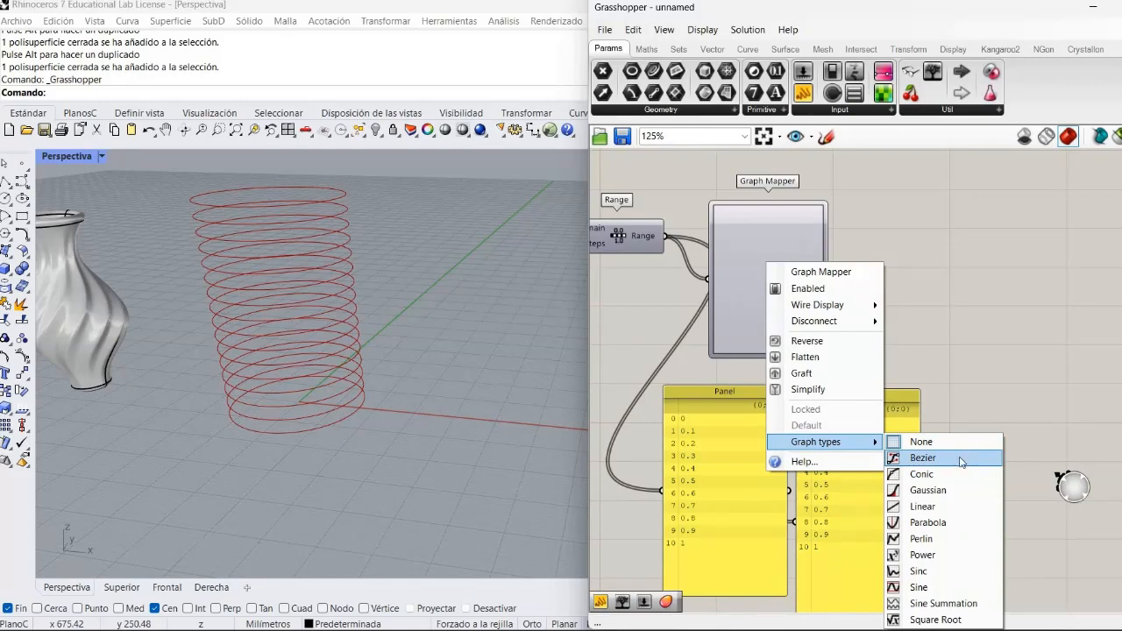
pyautogui.click(929, 507)
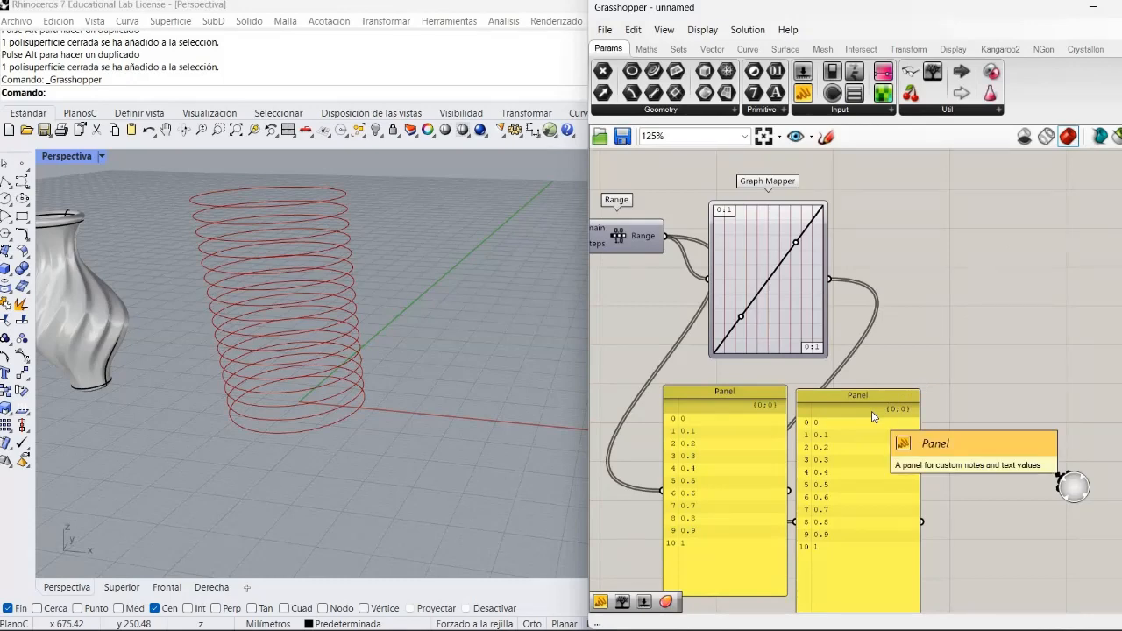
pyautogui.click(827, 138)
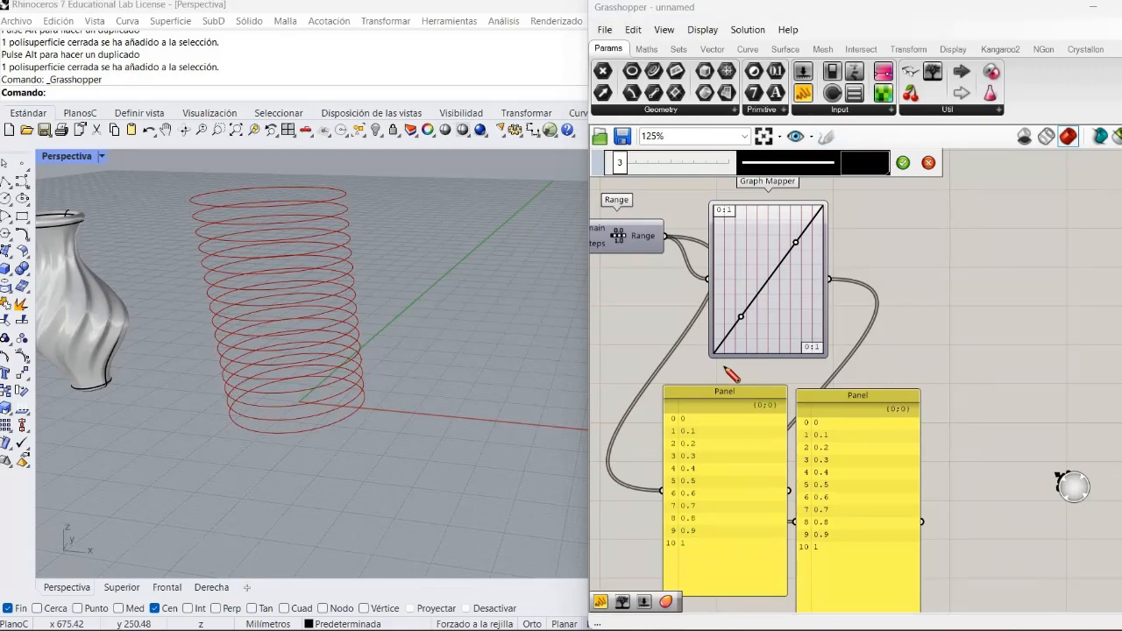
pyautogui.scroll(2, 732, 375)
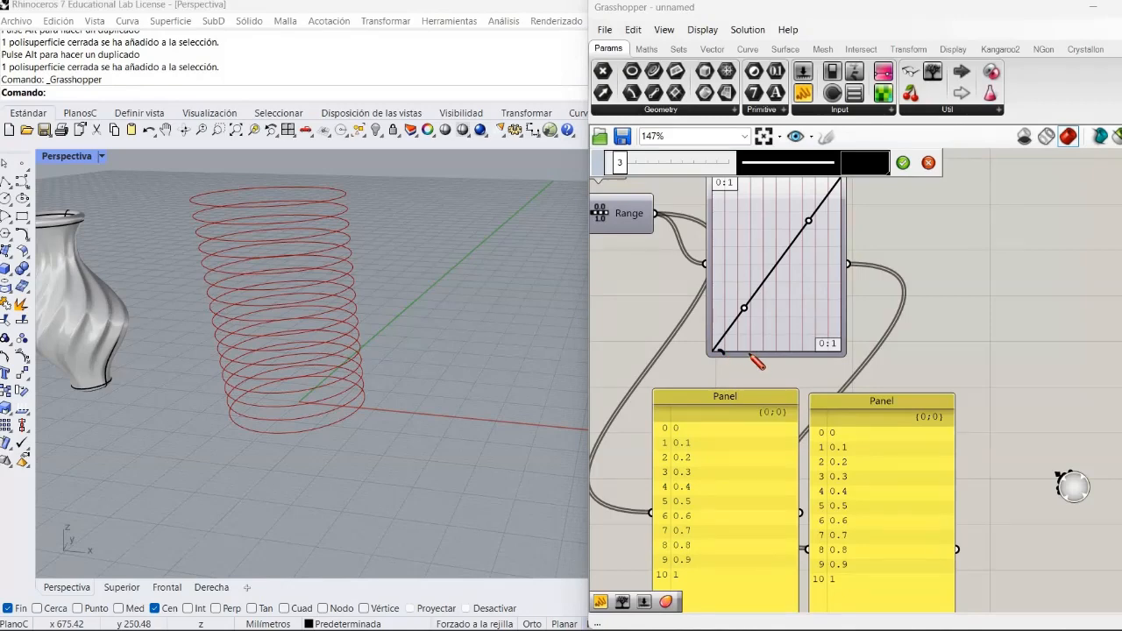
pyautogui.moveTo(750, 353); pyautogui.dragTo(732, 351)
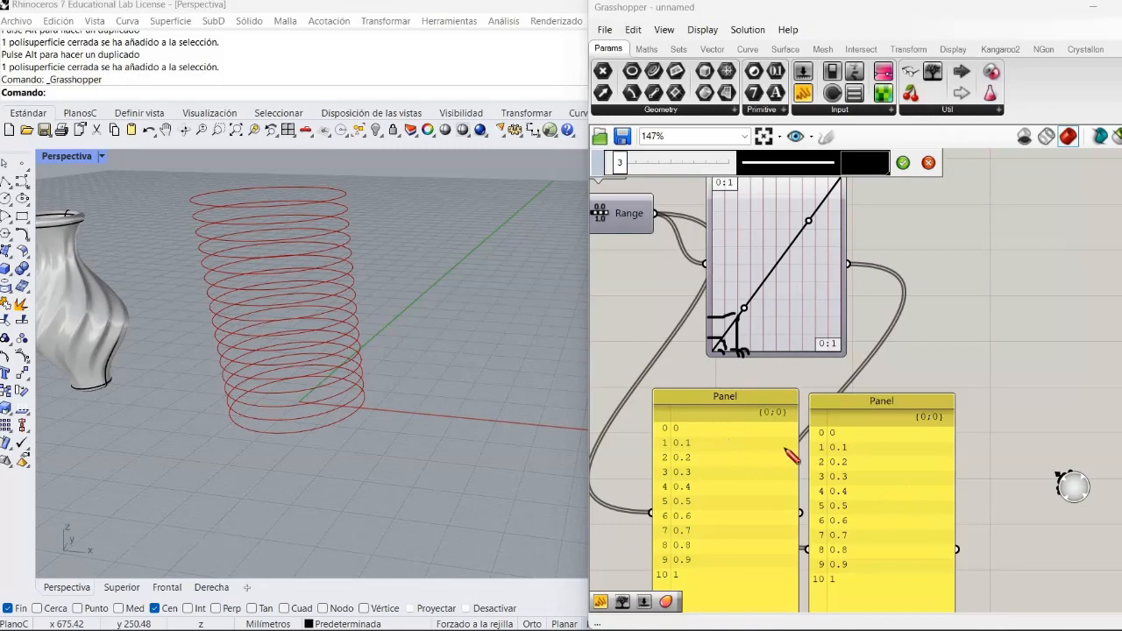
pyautogui.moveTo(797, 449)
pyautogui.mouseDown()
pyautogui.moveTo(809, 445)
pyautogui.moveTo(791, 462)
pyautogui.mouseUp()
pyautogui.click(929, 164)
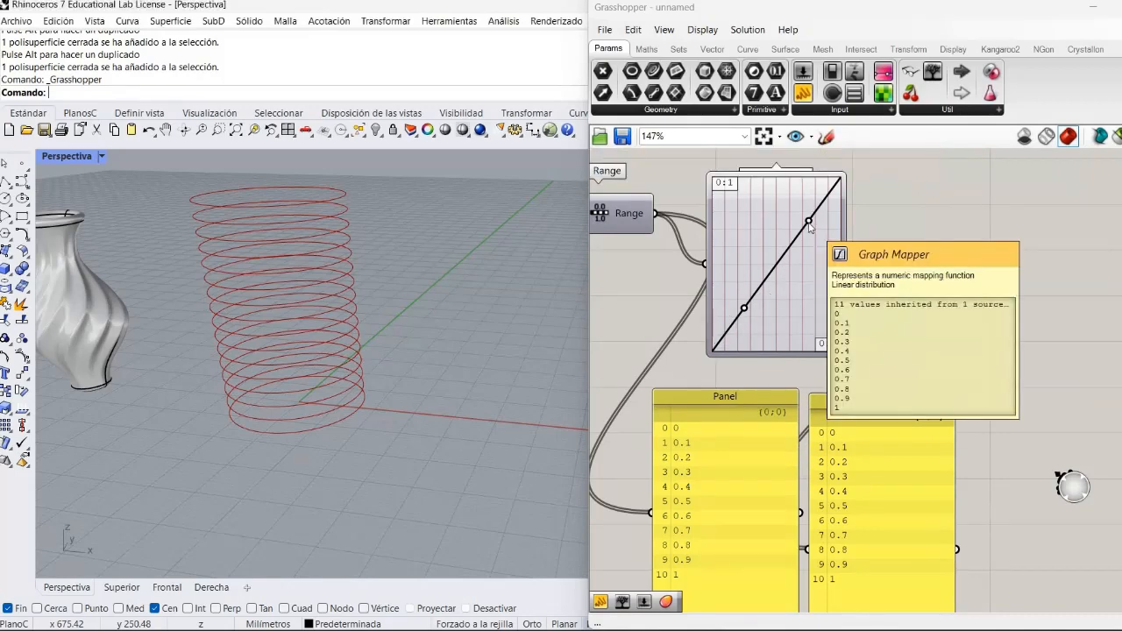
# - Reposition both grips of the linear graph in the Graph Mapper so the line slopes downward
pyautogui.moveTo(809, 226); pyautogui.dragTo(802, 314)
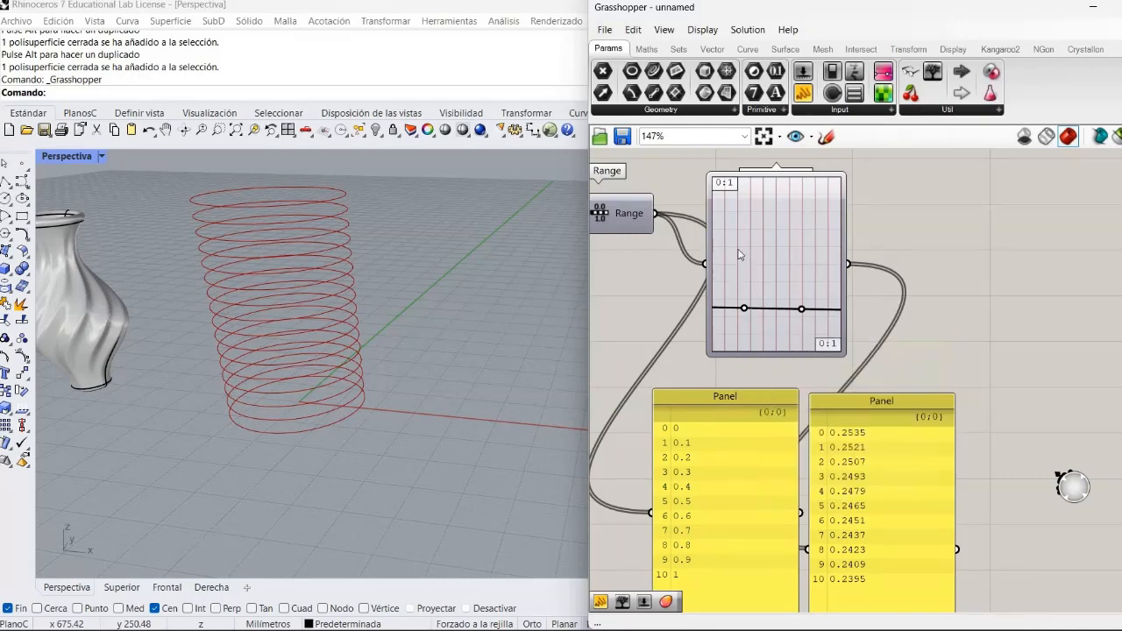
pyautogui.moveTo(744, 310); pyautogui.dragTo(734, 243)
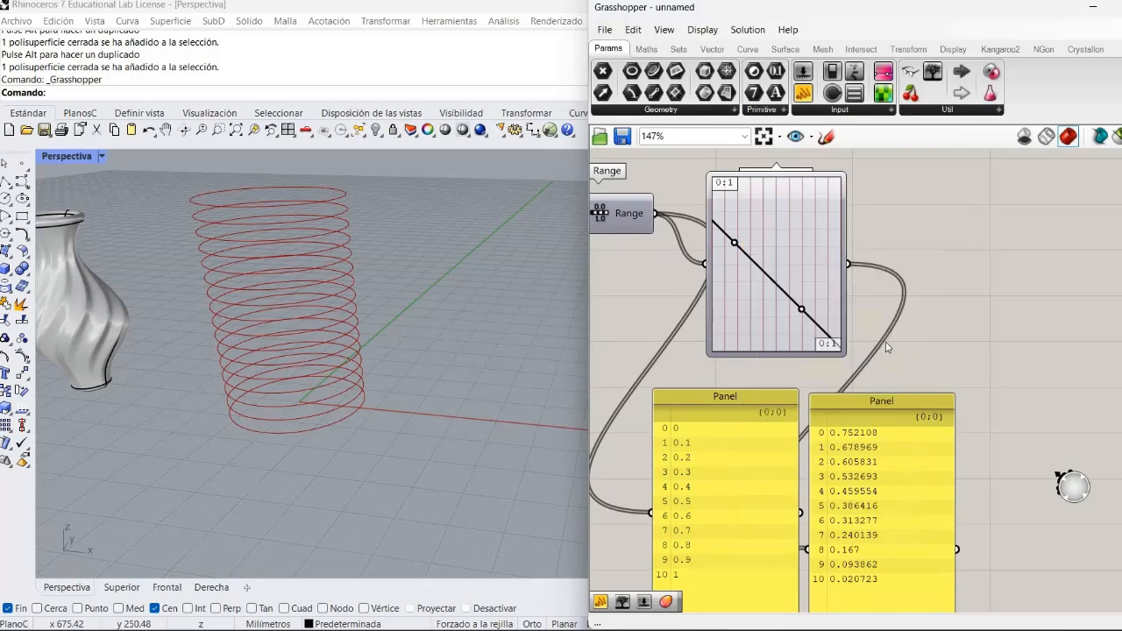
# - Switch the Graph Mapper to the Parabola graph type and connect its output to the Circle's Radius input, replacing the slider connection
pyautogui.rightClick(748, 321)
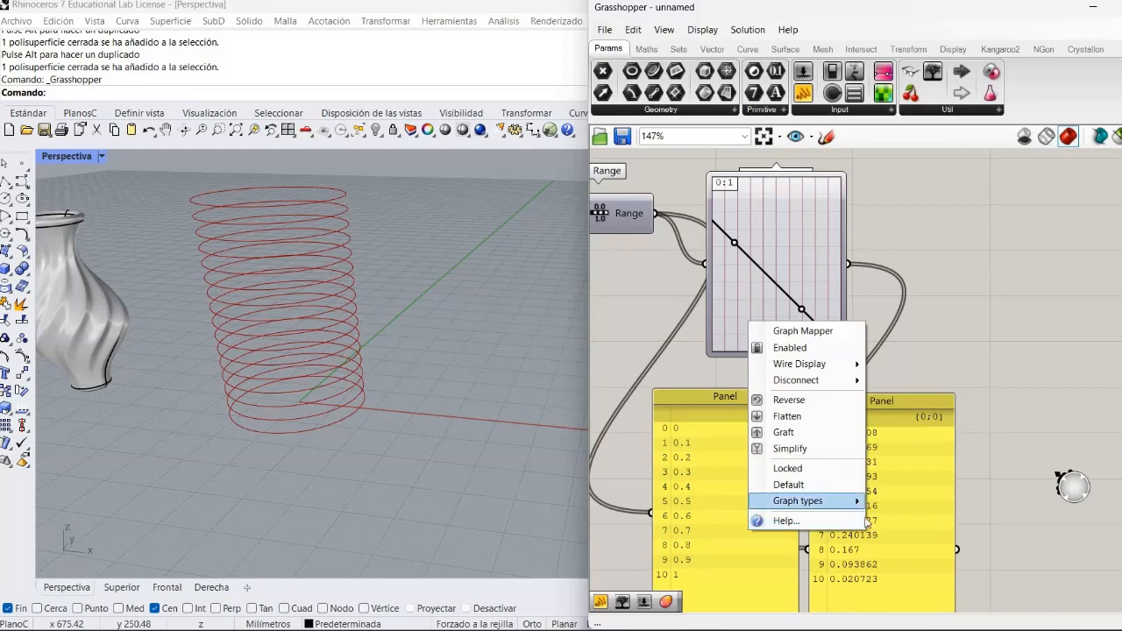
pyautogui.moveTo(844, 501)
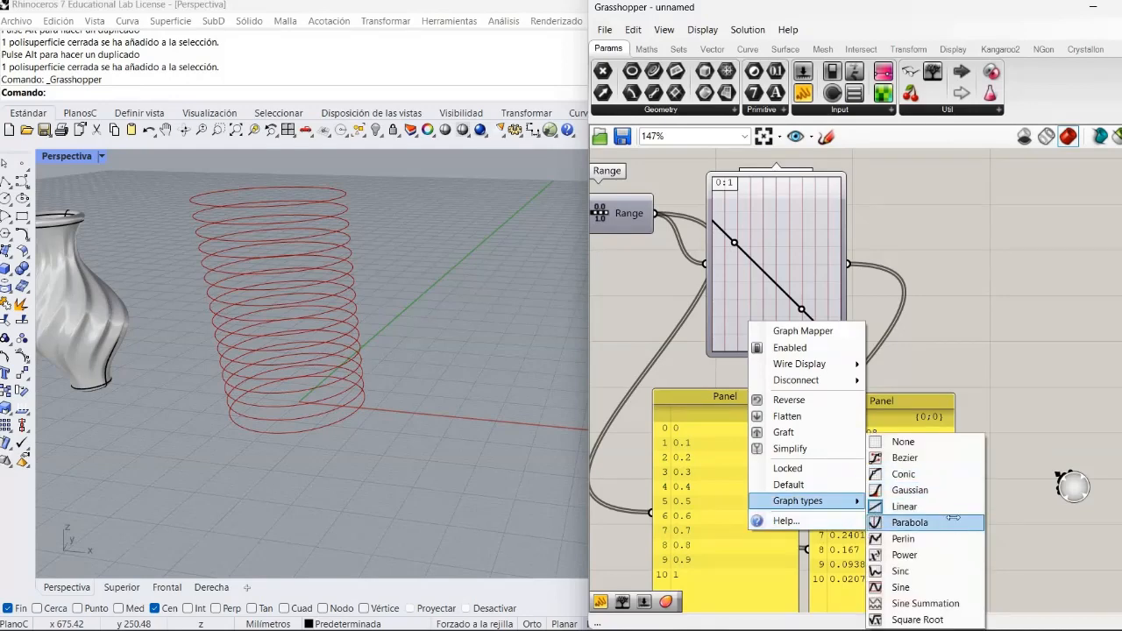
pyautogui.click(910, 523)
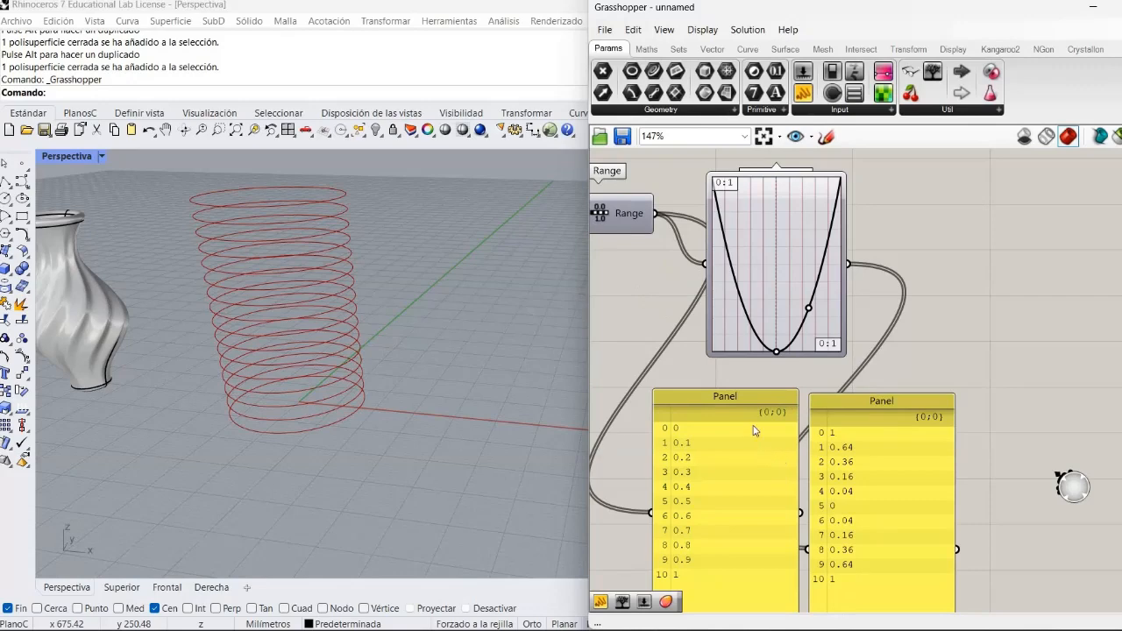
pyautogui.scroll(-4, 755, 433)
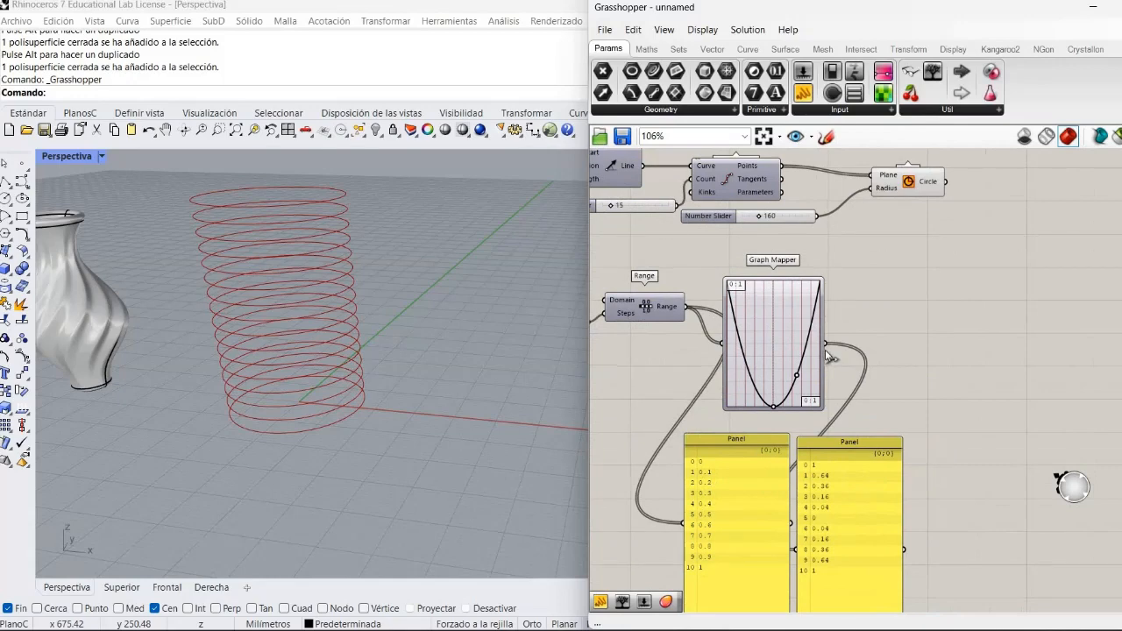
pyautogui.moveTo(825, 342); pyautogui.dragTo(873, 188)
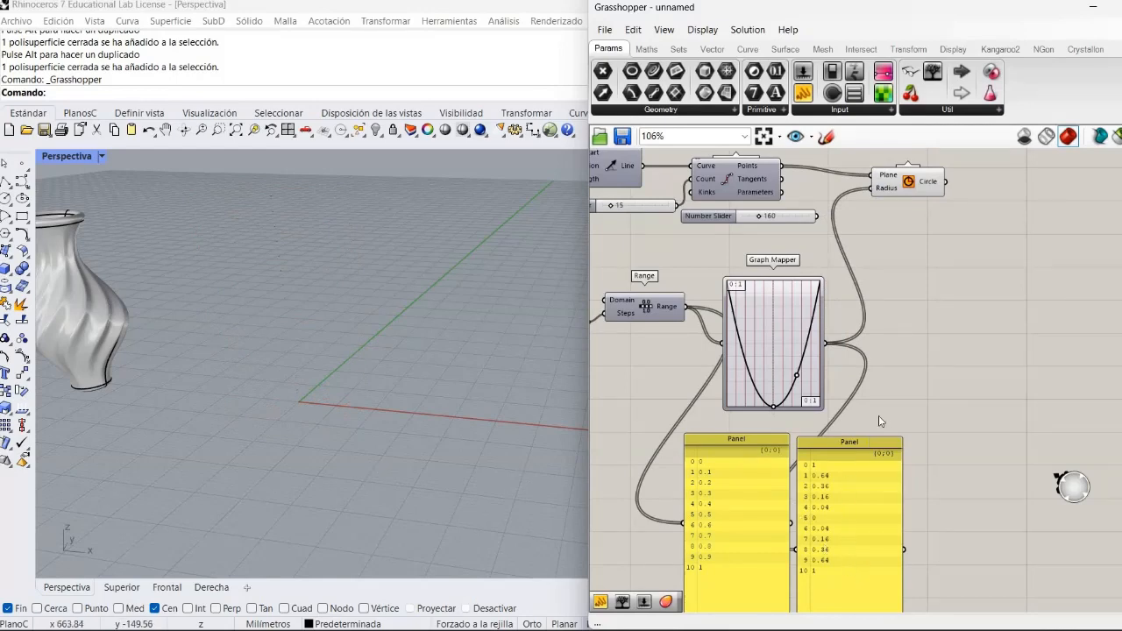
# - Move the Graph Mapper up beneath the 160 slider and place its output Panel beside the Range Panel
pyautogui.moveTo(827, 571); pyautogui.dragTo(888, 422)
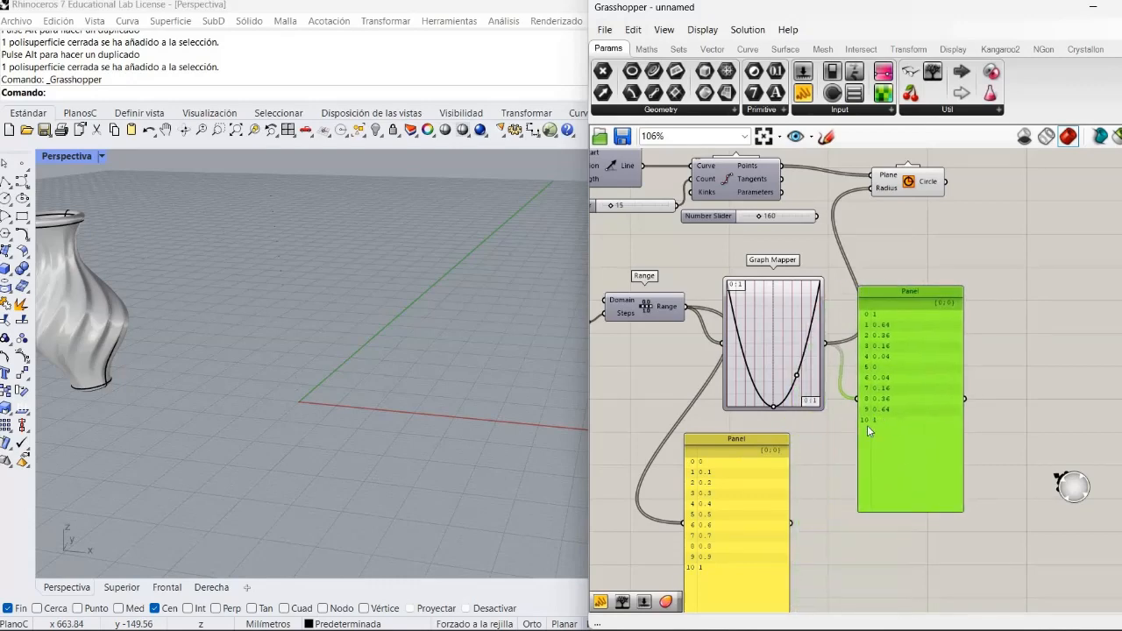
pyautogui.click(811, 522)
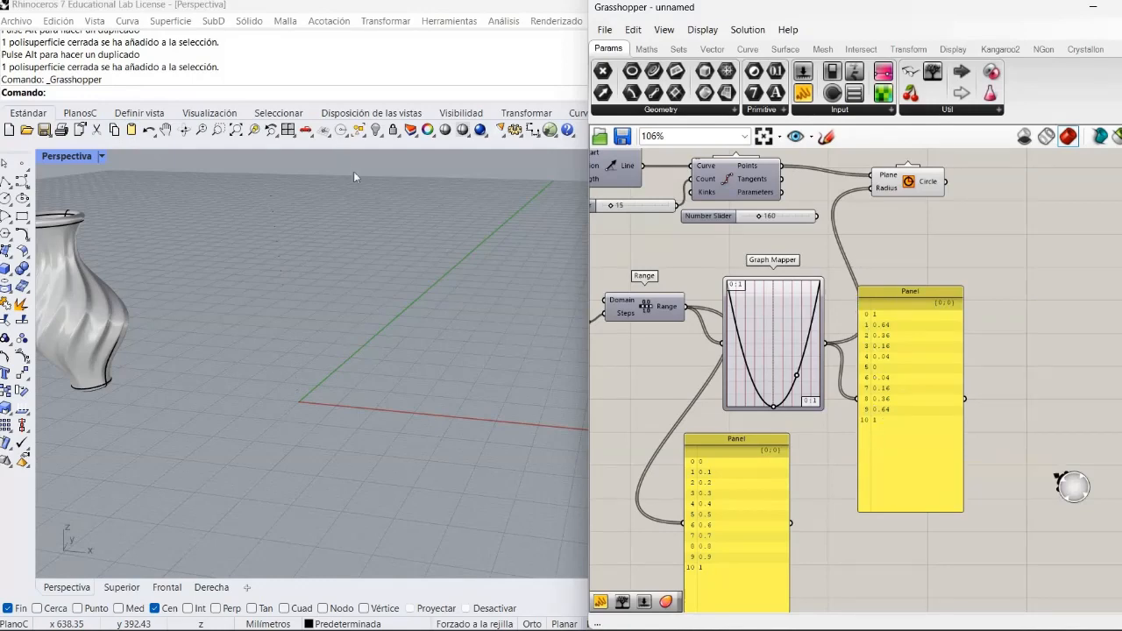
pyautogui.moveTo(748, 359); pyautogui.dragTo(728, 317)
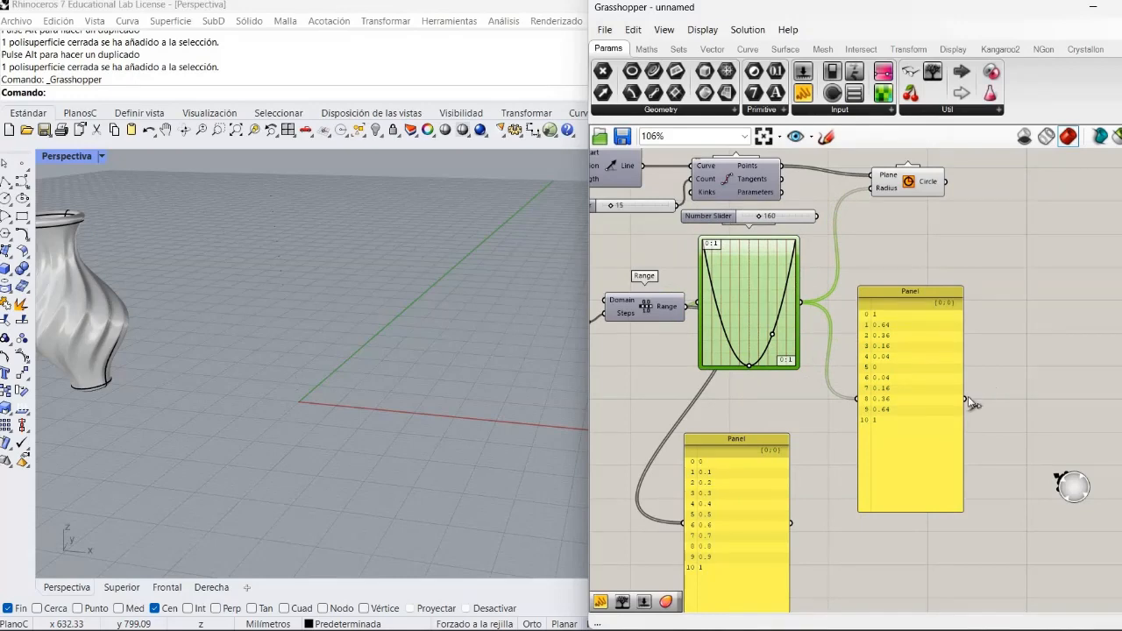
pyautogui.moveTo(906, 467); pyautogui.dragTo(838, 564)
pyautogui.moveTo(881, 439); pyautogui.dragTo(881, 439)
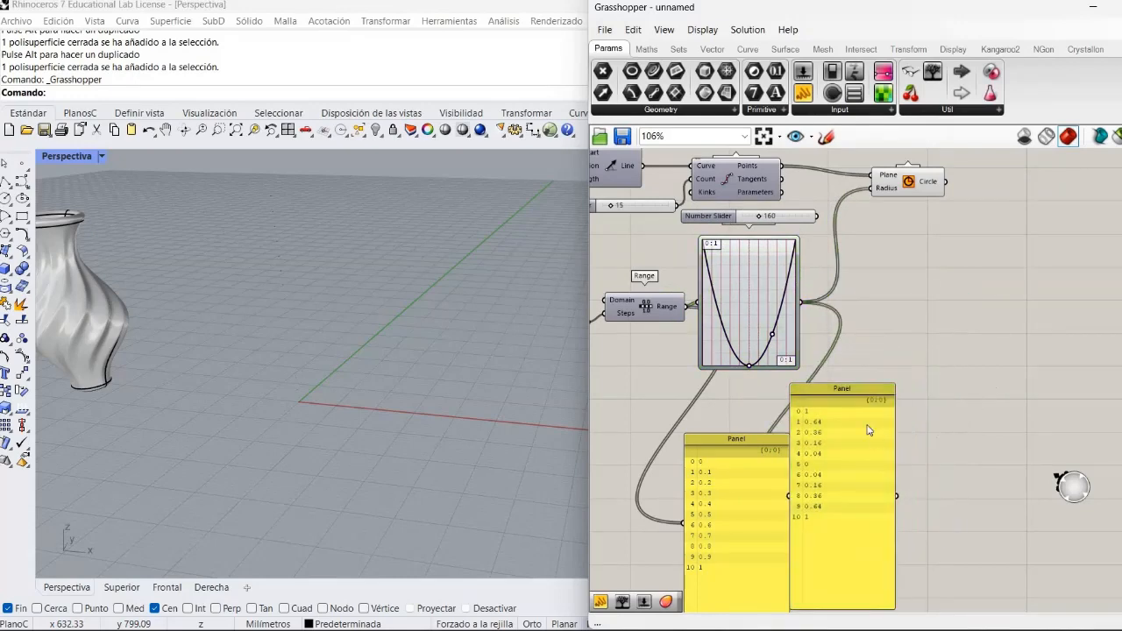
pyautogui.scroll(2, 867, 412)
pyautogui.scroll(-1, 867, 412)
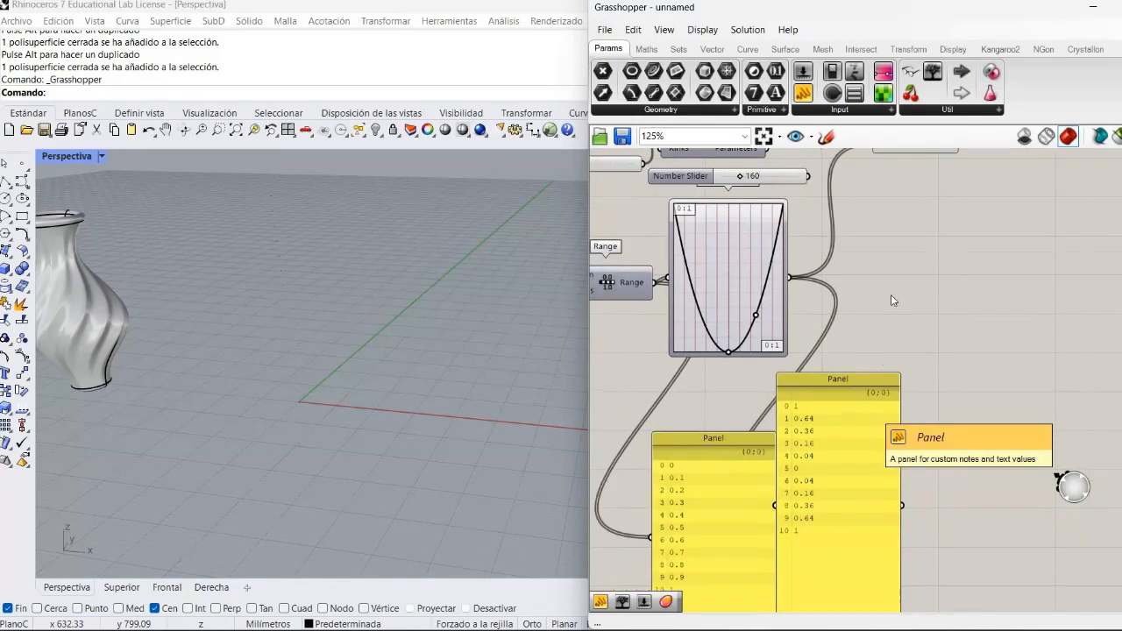
# - Place a Remap Numbers component beyond the Graph Mapper and connect the Graph Mapper output to its Value input
pyautogui.moveTo(859, 344); pyautogui.dragTo(790, 395, button='right')
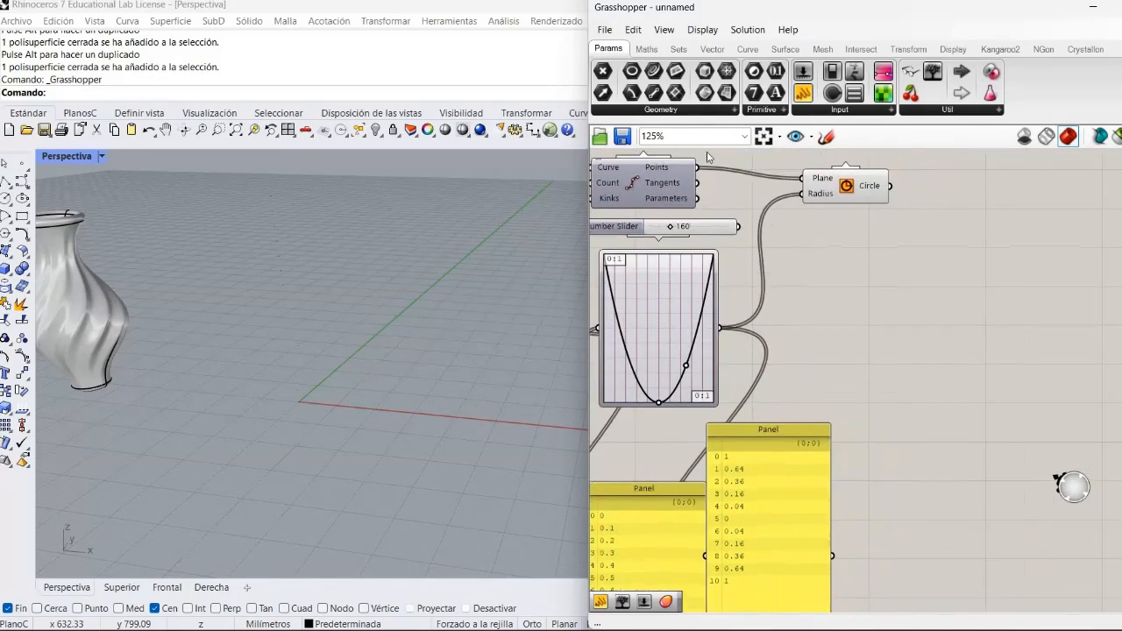
pyautogui.click(664, 51)
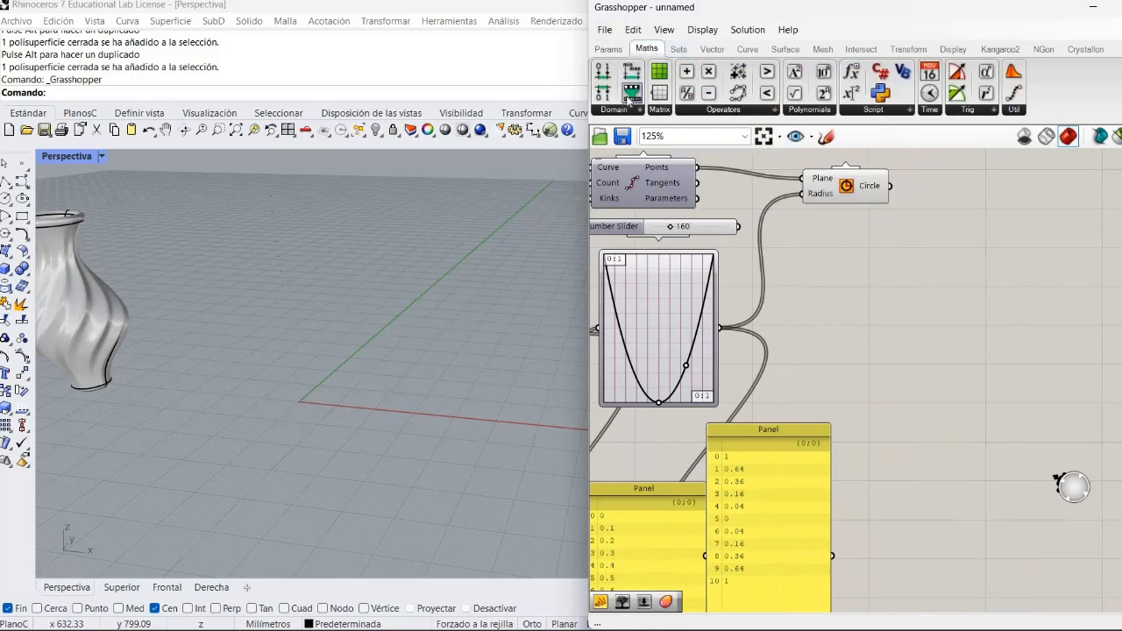
pyautogui.moveTo(630, 94); pyautogui.dragTo(878, 339)
pyautogui.click(807, 389)
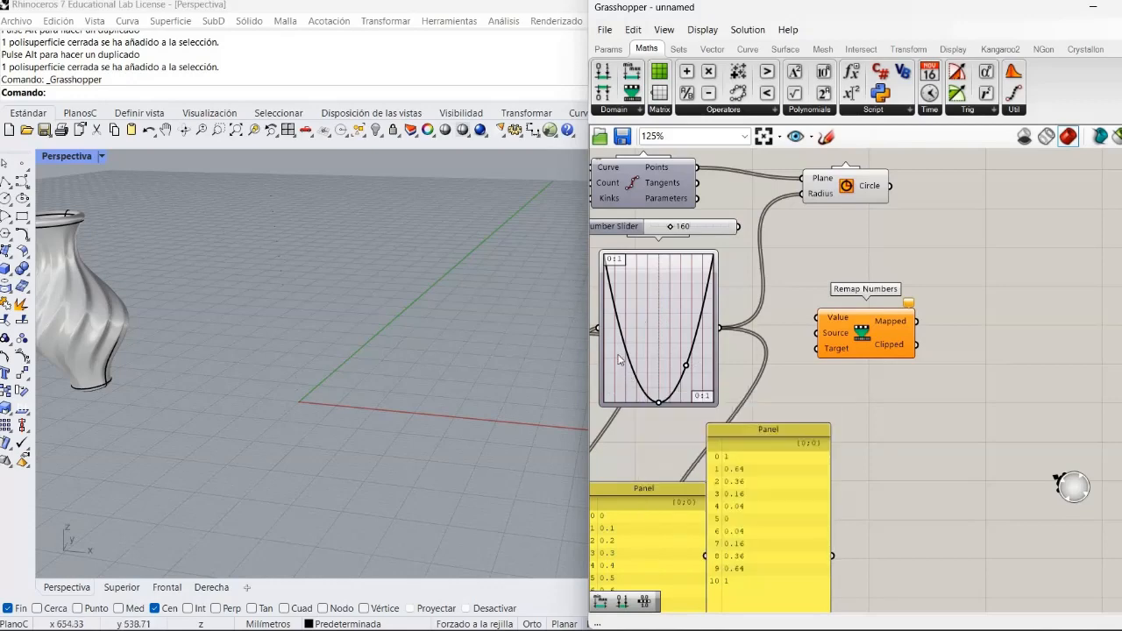
pyautogui.moveTo(617, 358)
pyautogui.moveTo(897, 349); pyautogui.dragTo(923, 349)
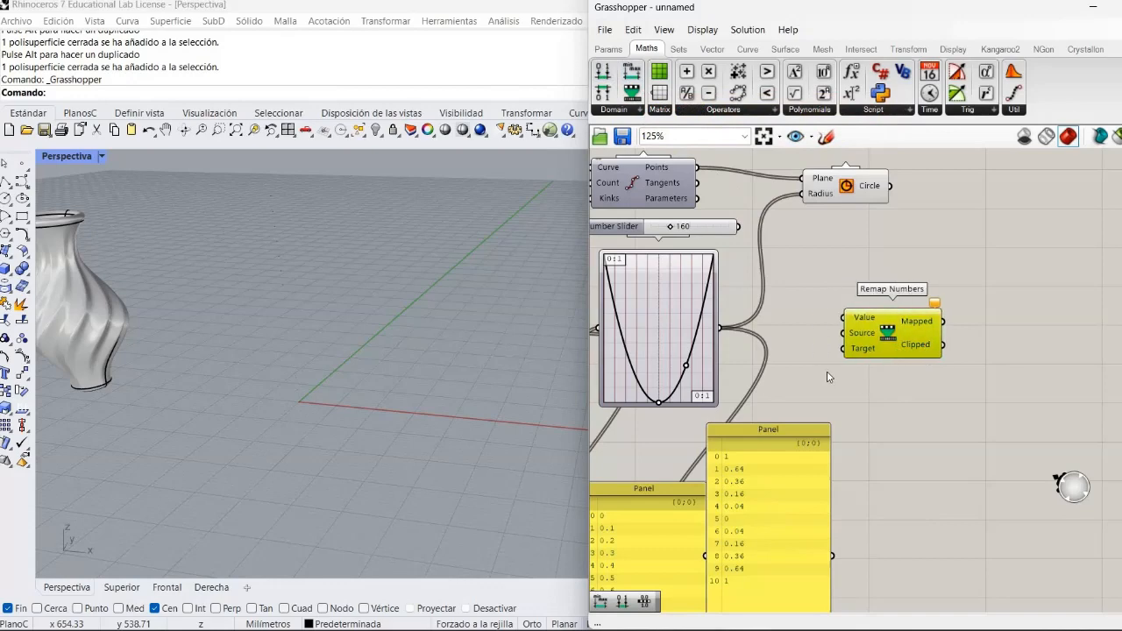
pyautogui.click(716, 335)
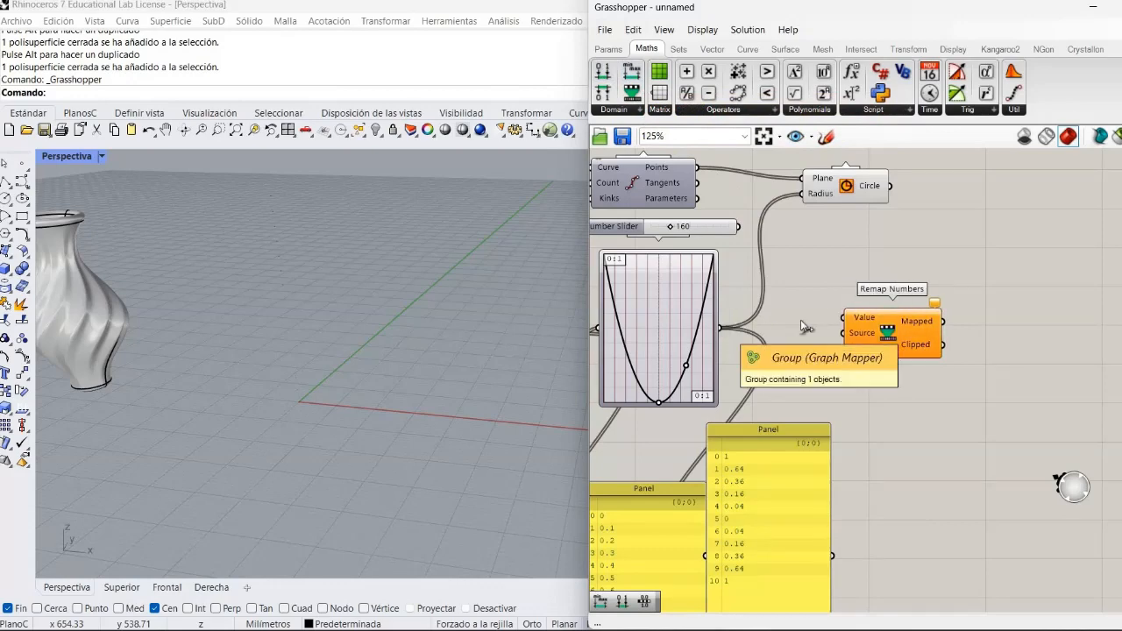
pyautogui.moveTo(719, 328); pyautogui.dragTo(833, 324)
pyautogui.moveTo(812, 316)
pyautogui.mouseDown()
pyautogui.moveTo(828, 318)
pyautogui.moveTo(730, 329)
pyautogui.moveTo(840, 321)
pyautogui.moveTo(779, 327)
pyautogui.moveTo(824, 336)
pyautogui.moveTo(833, 318)
pyautogui.mouseUp()
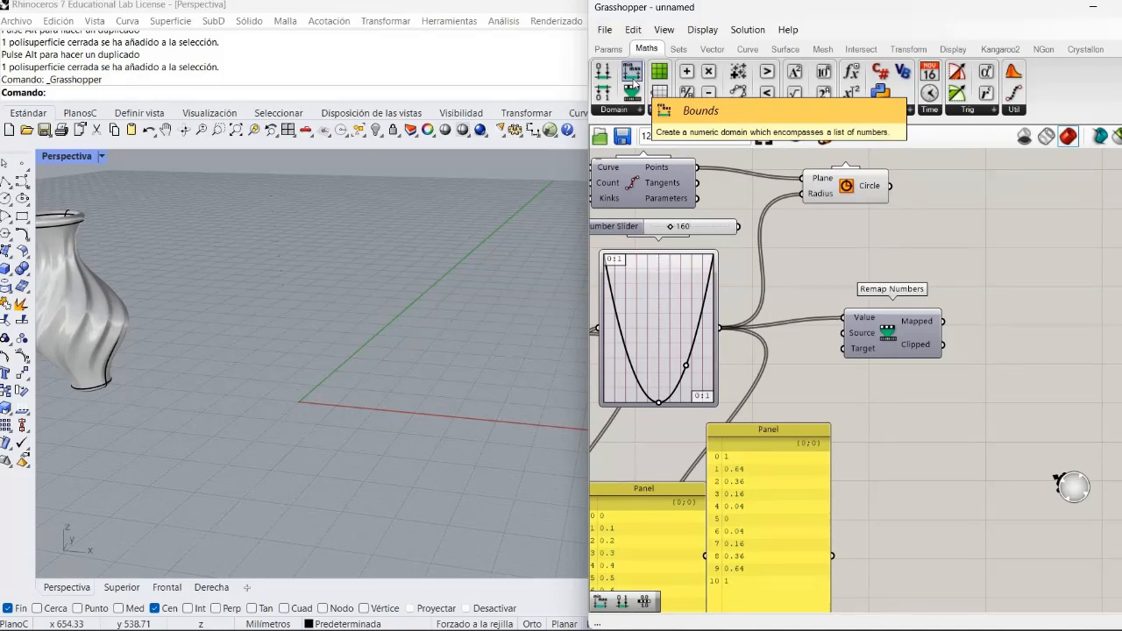
# - Add a Bounds component fed by the Graph Mapper output and connect its Domain output to the Source input of Remap Numbers
pyautogui.moveTo(633, 80); pyautogui.dragTo(808, 411)
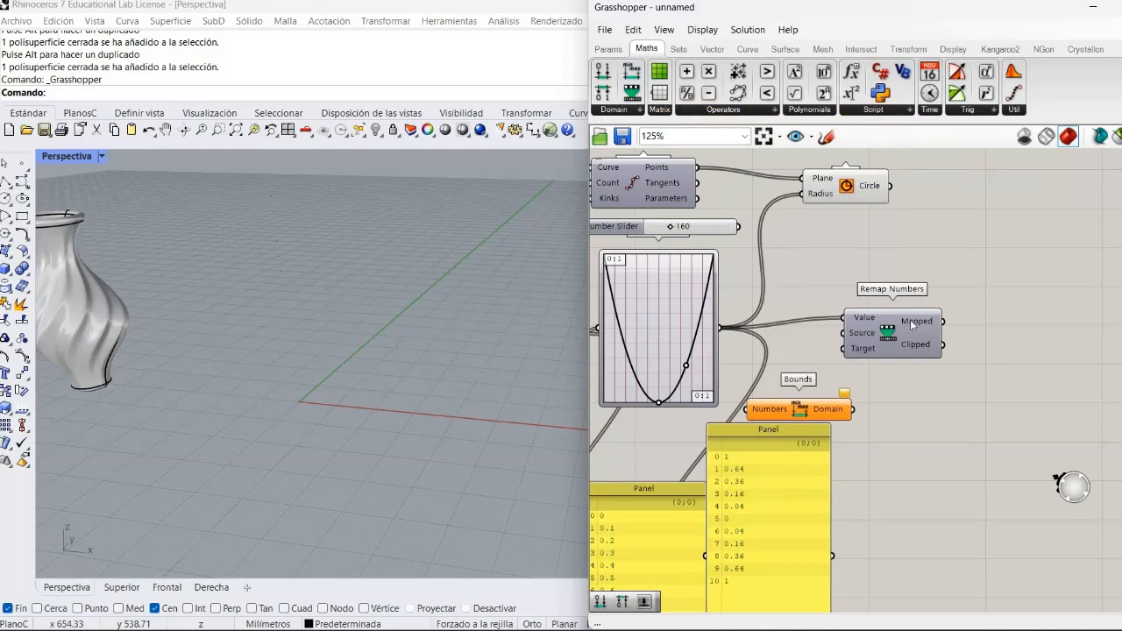
pyautogui.moveTo(912, 324); pyautogui.dragTo(944, 331)
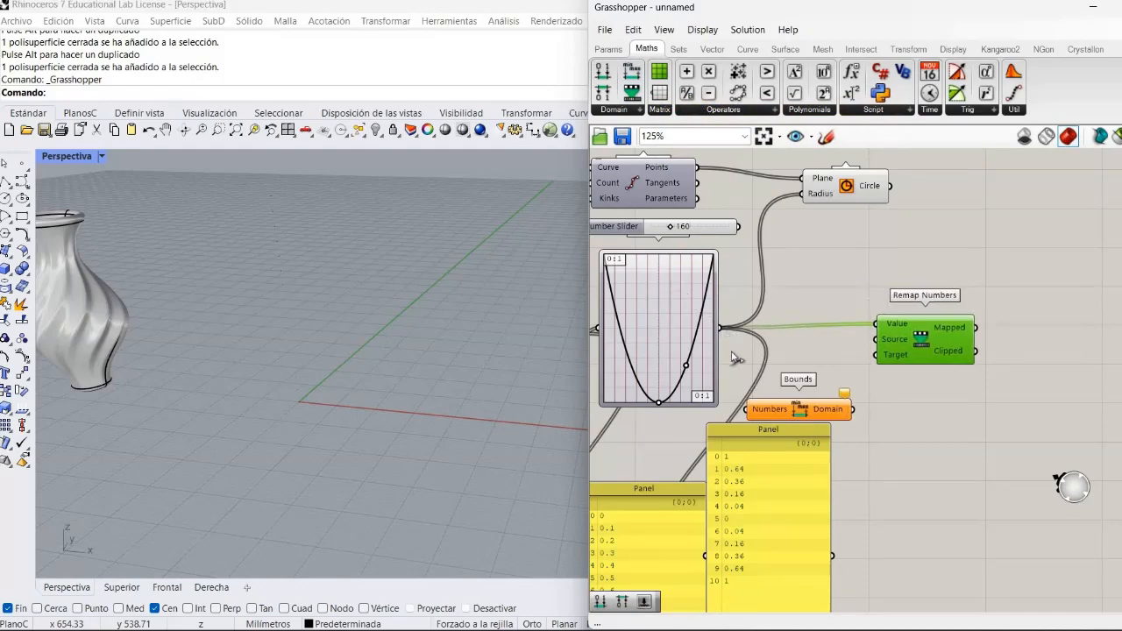
pyautogui.moveTo(721, 327); pyautogui.dragTo(771, 378)
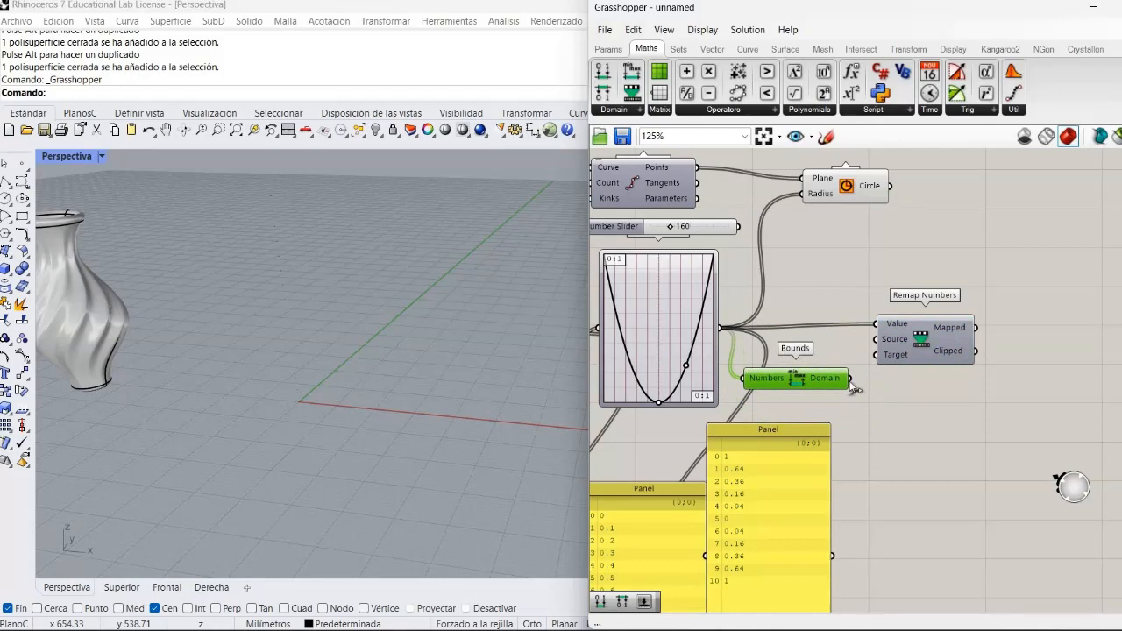
pyautogui.moveTo(849, 383); pyautogui.dragTo(921, 362)
pyautogui.click(863, 436)
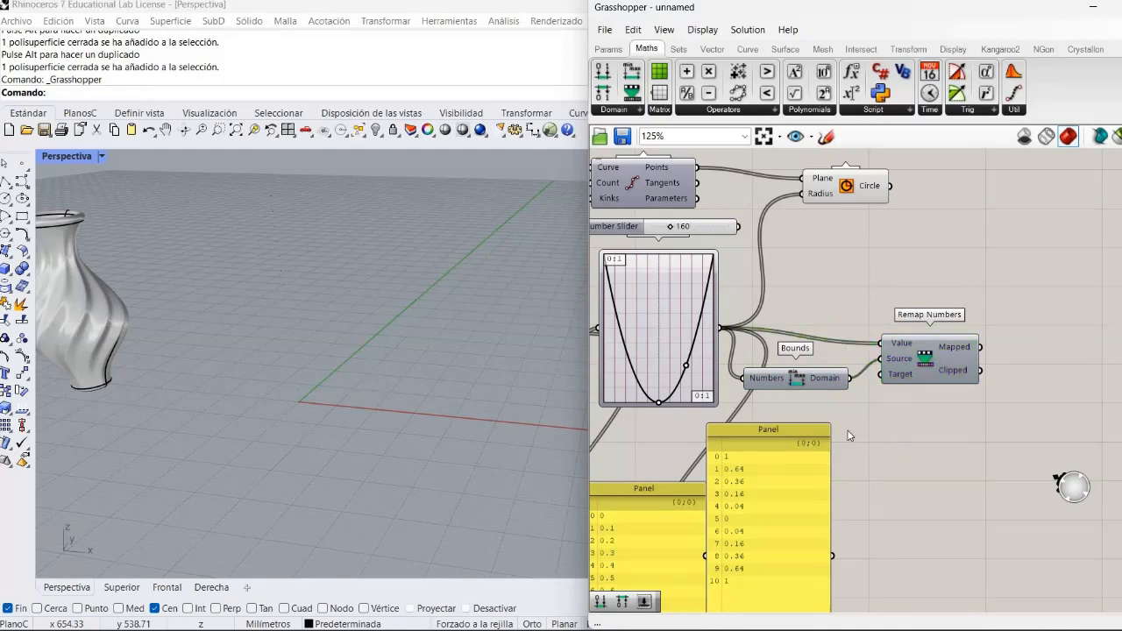
# - Tidy the layout by aligning Bounds and Remap Numbers beside the Graph Mapper
pyautogui.moveTo(820, 375); pyautogui.dragTo(813, 366)
pyautogui.moveTo(930, 354); pyautogui.dragTo(888, 360)
pyautogui.click(884, 444)
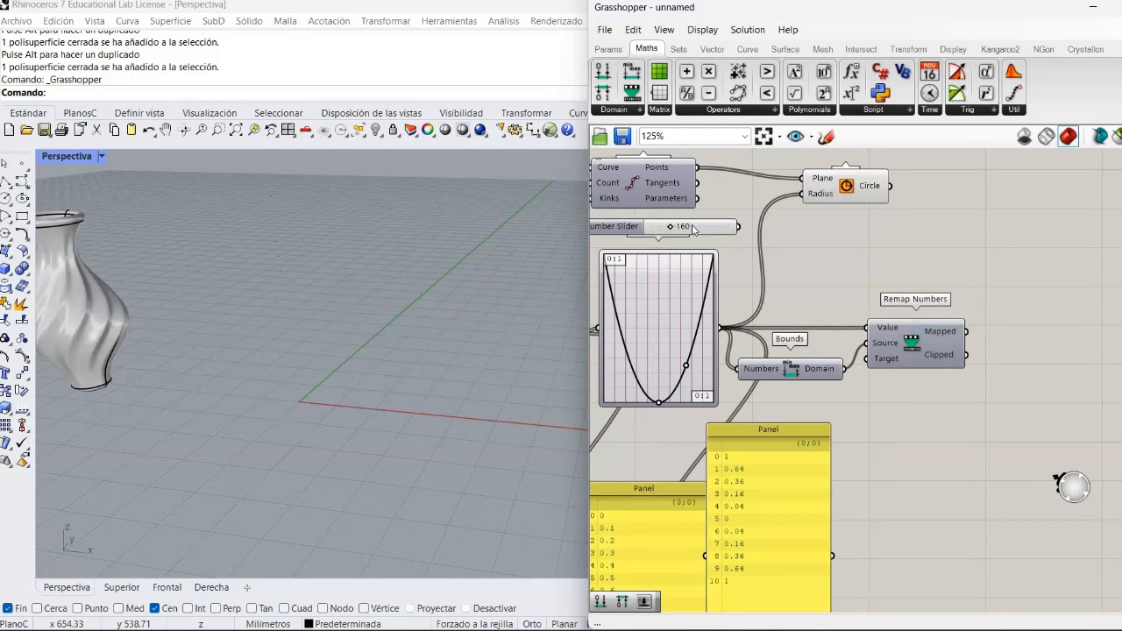
# - Place a Construct Domain component beneath Bounds and move the Graph Mapper's Panel down out of its way
pyautogui.moveTo(683, 235)
pyautogui.moveTo(626, 265)
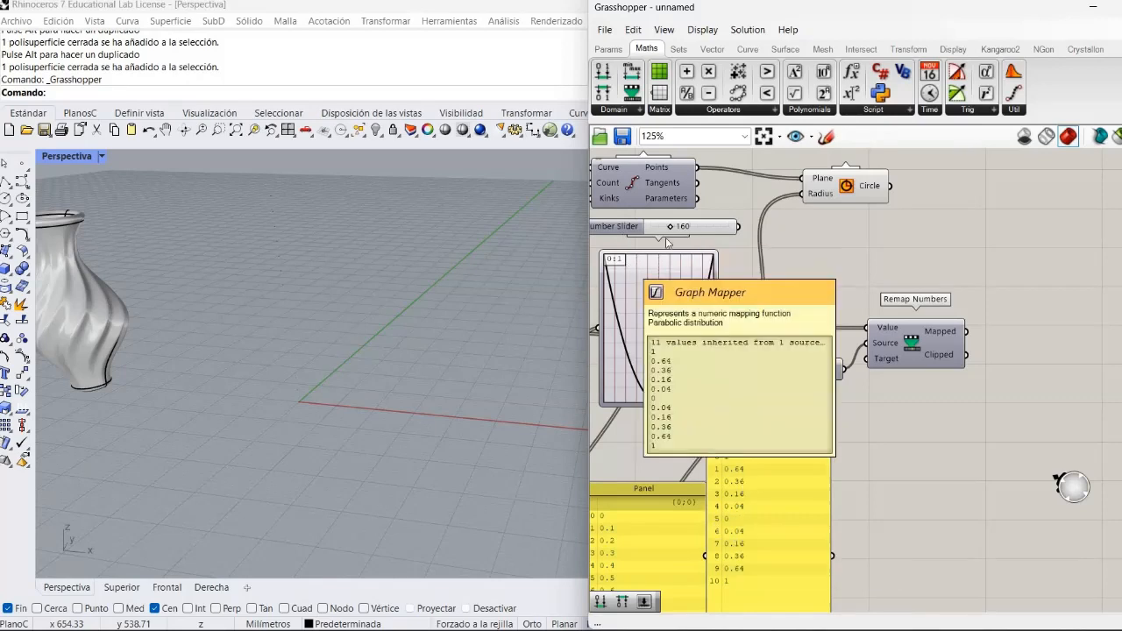
pyautogui.click(603, 79)
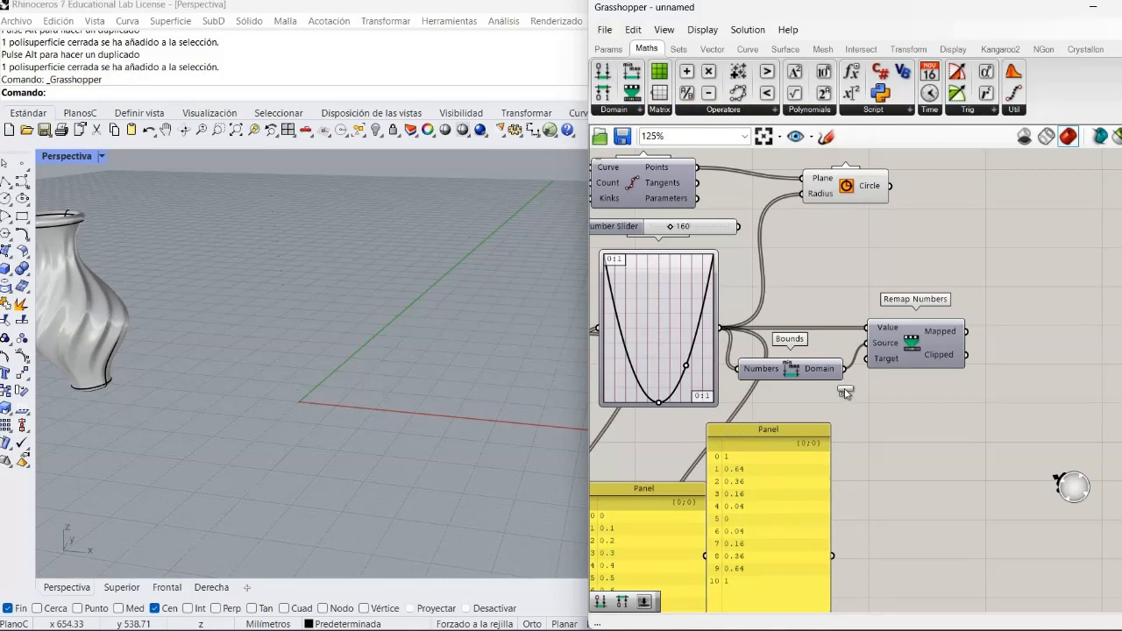
pyautogui.click(794, 412)
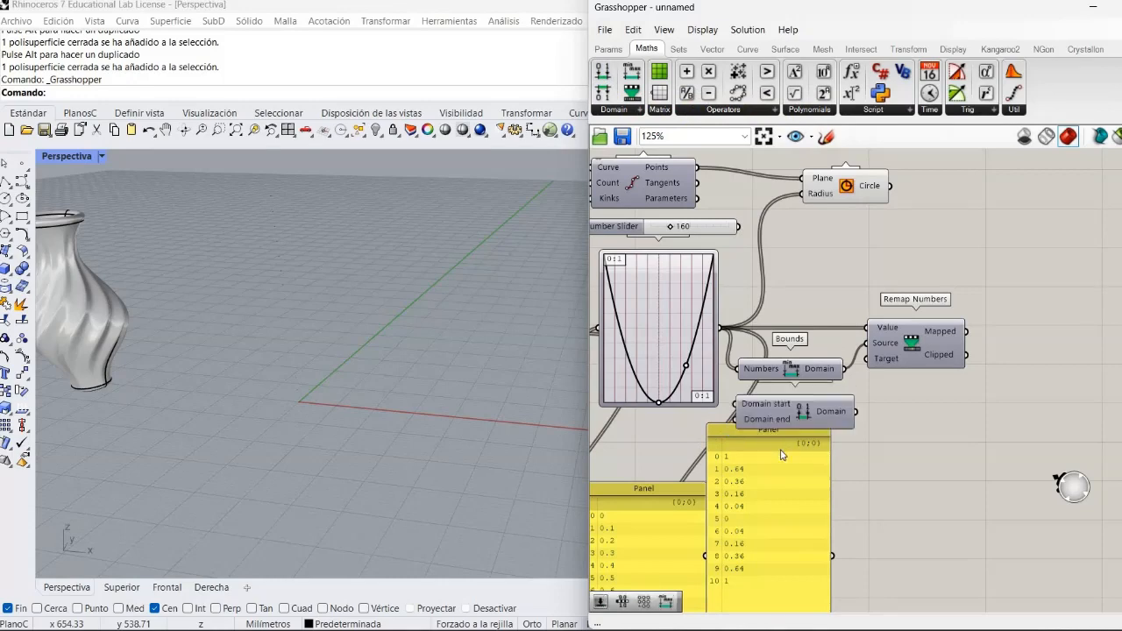
pyautogui.moveTo(749, 539); pyautogui.dragTo(717, 614)
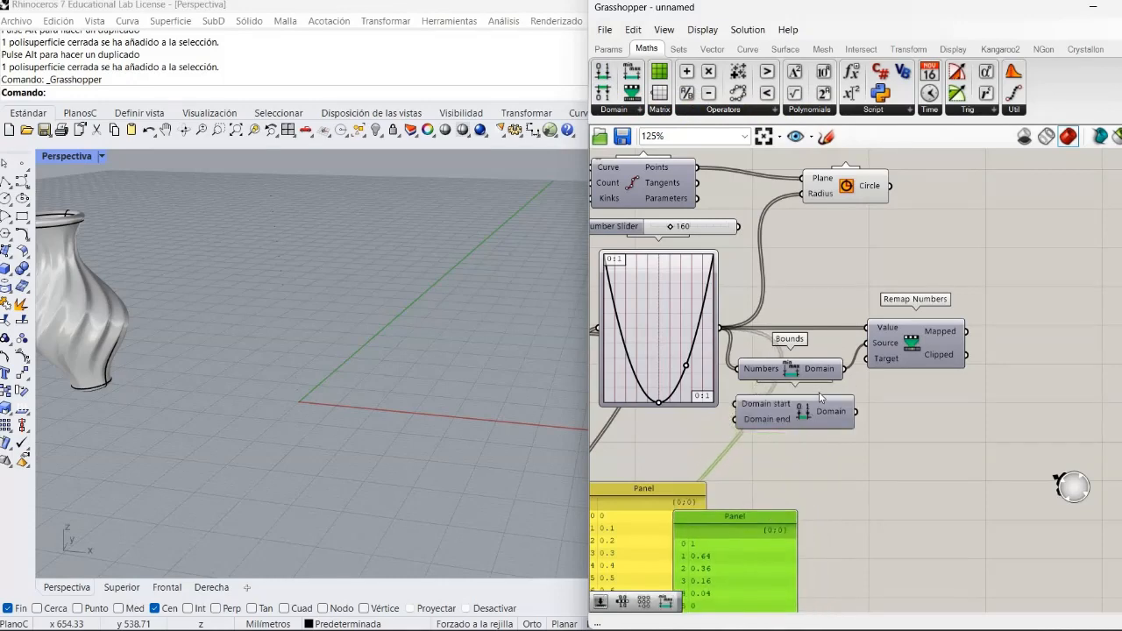
# - Connect the Construct Domain output to the Target input of Remap Numbers and position the component beneath Bounds
pyautogui.moveTo(815, 406); pyautogui.dragTo(875, 358)
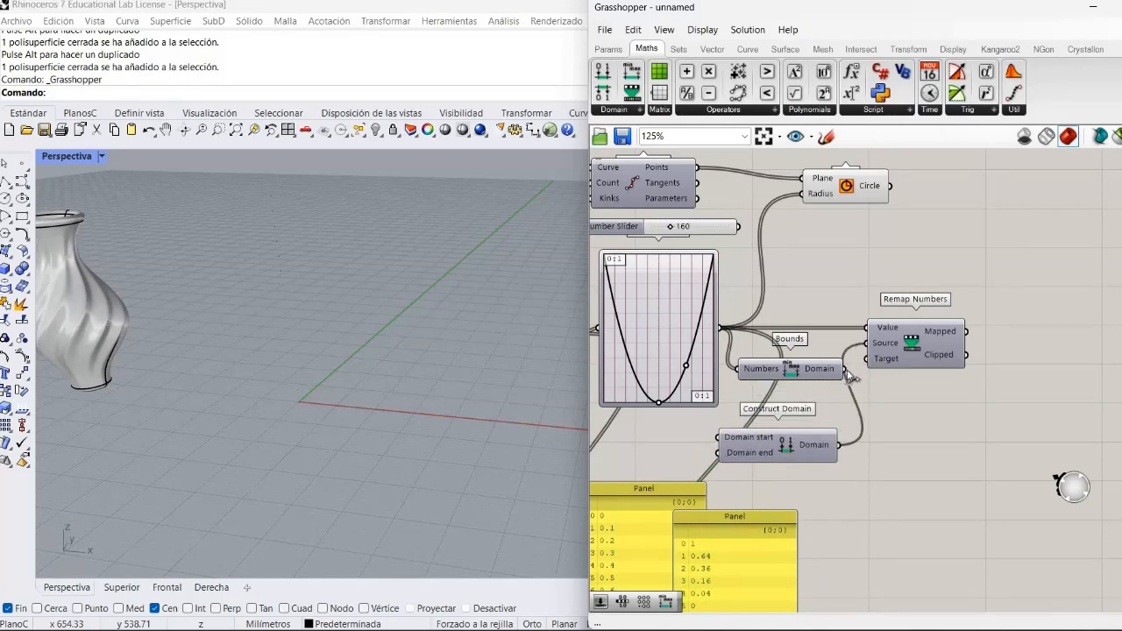
pyautogui.moveTo(844, 369); pyautogui.dragTo(868, 359)
pyautogui.moveTo(835, 444); pyautogui.dragTo(877, 428)
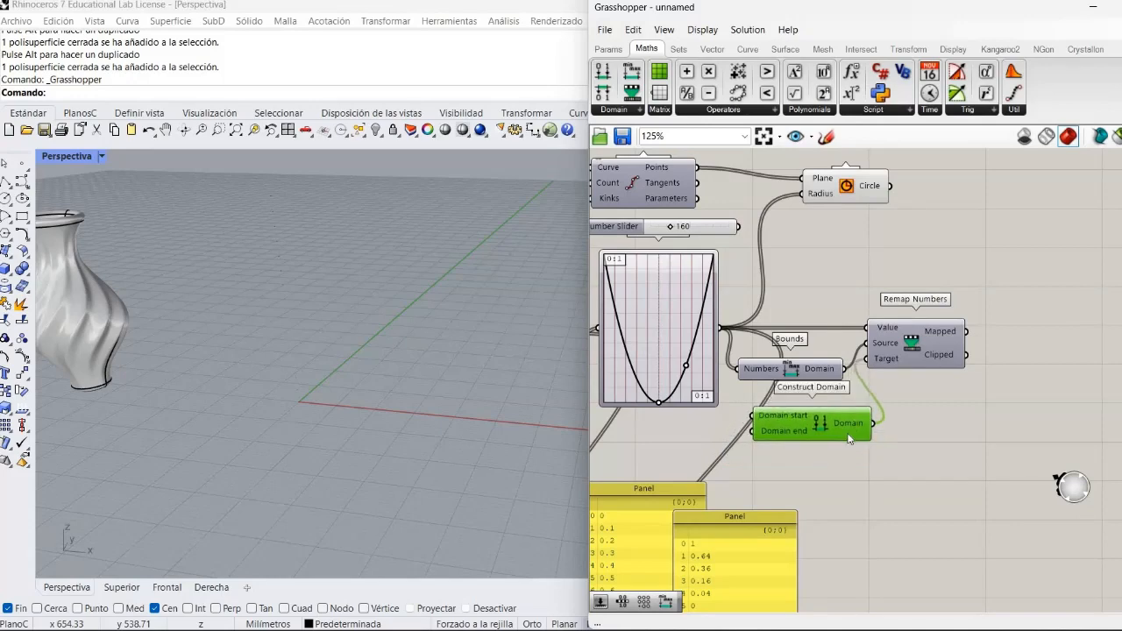
pyautogui.moveTo(828, 463); pyautogui.dragTo(819, 475)
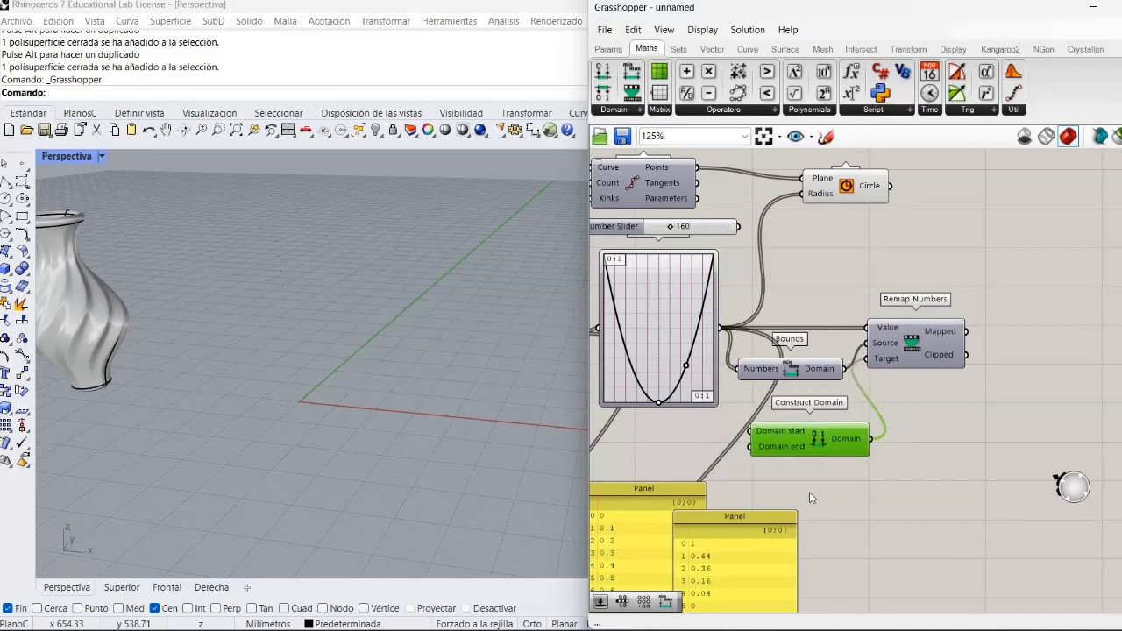
pyautogui.click(719, 475)
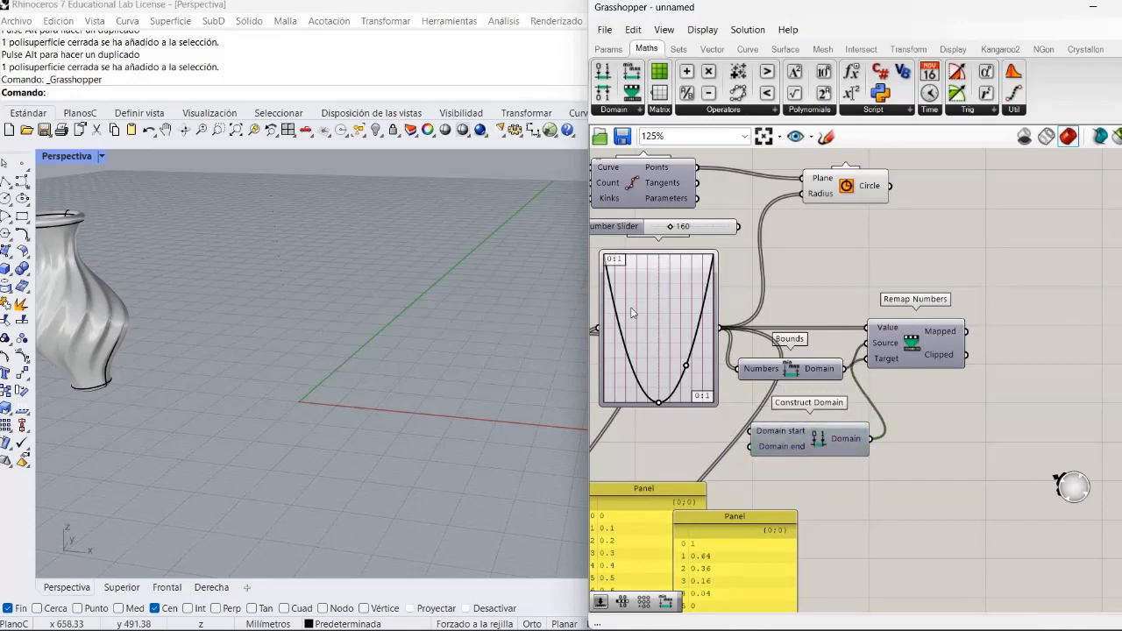
# - Feed Construct Domain from the 160 slider and a copy of it, with Domain start at 77 and Domain end at 160
pyautogui.moveTo(613, 226); pyautogui.dragTo(614, 448)
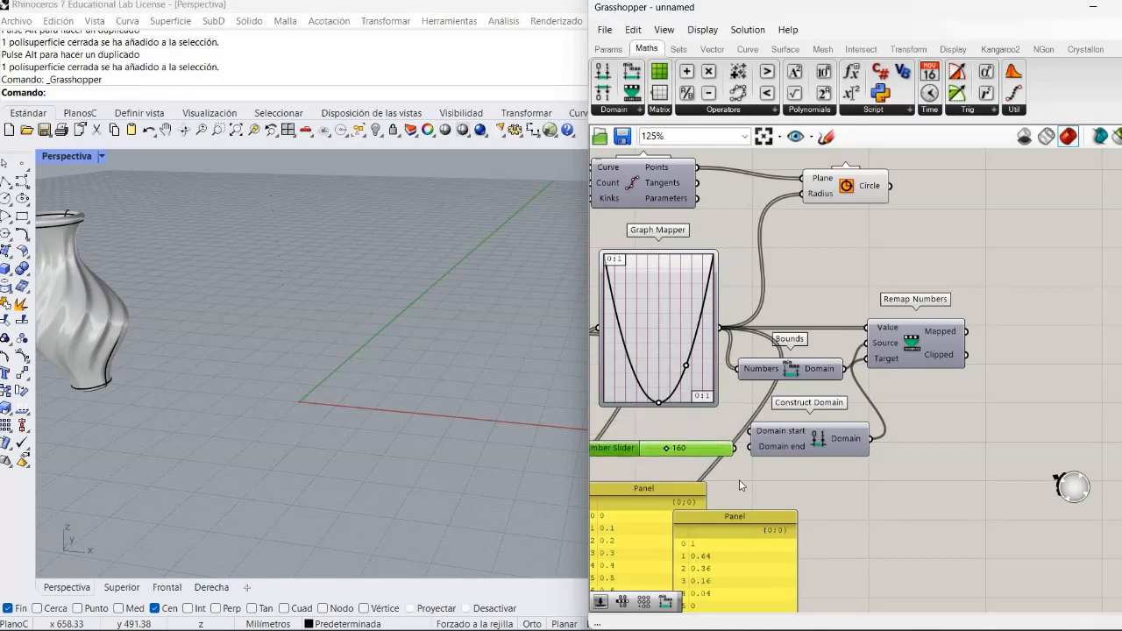
pyautogui.moveTo(752, 481); pyautogui.dragTo(925, 462, button='right')
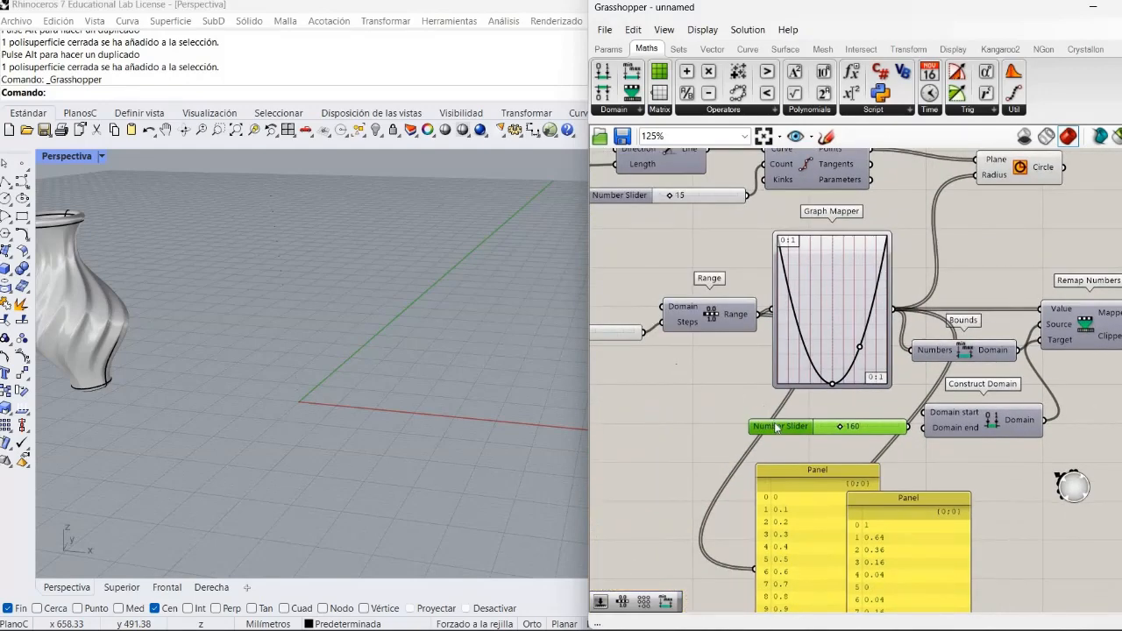
pyautogui.moveTo(776, 428); pyautogui.dragTo(760, 424)
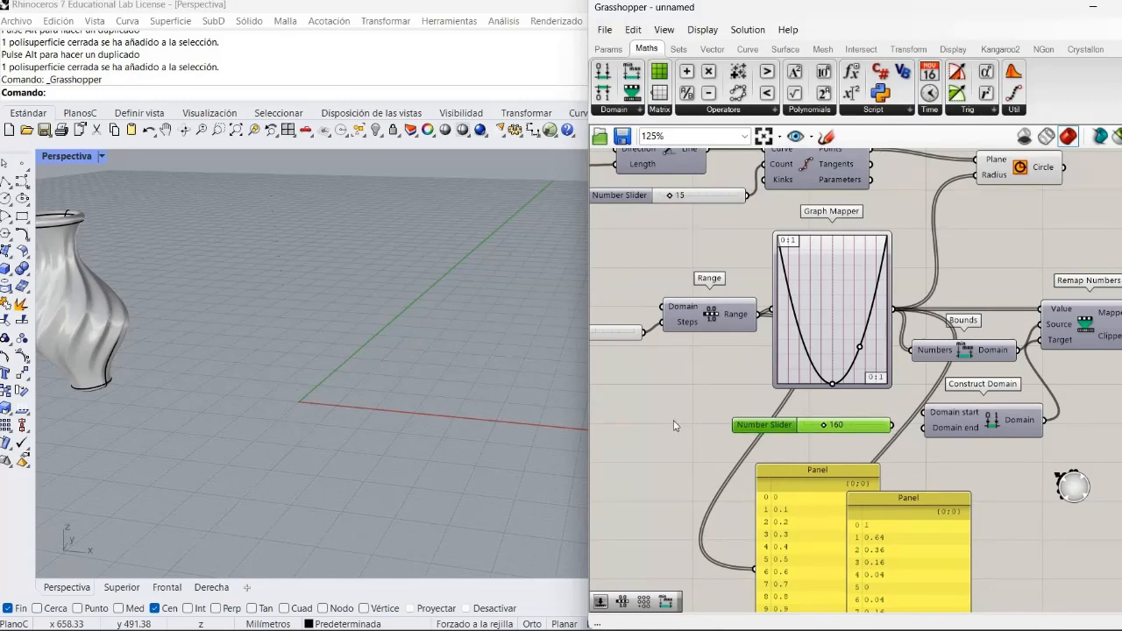
pyautogui.hotkey('ctrl', 'v')
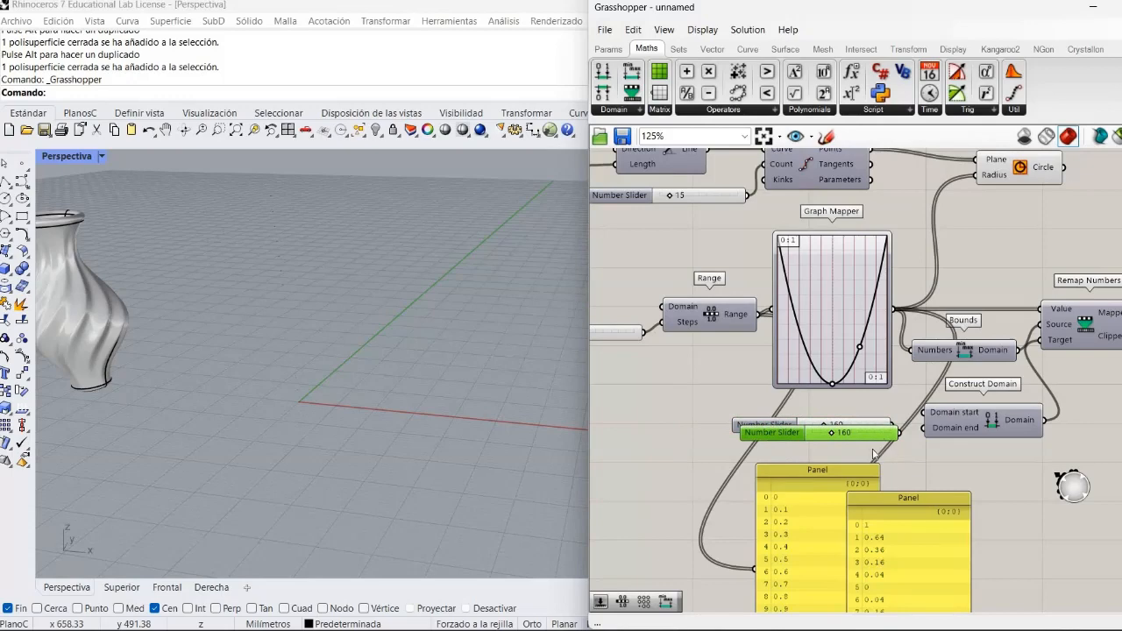
pyautogui.moveTo(877, 434); pyautogui.dragTo(873, 450)
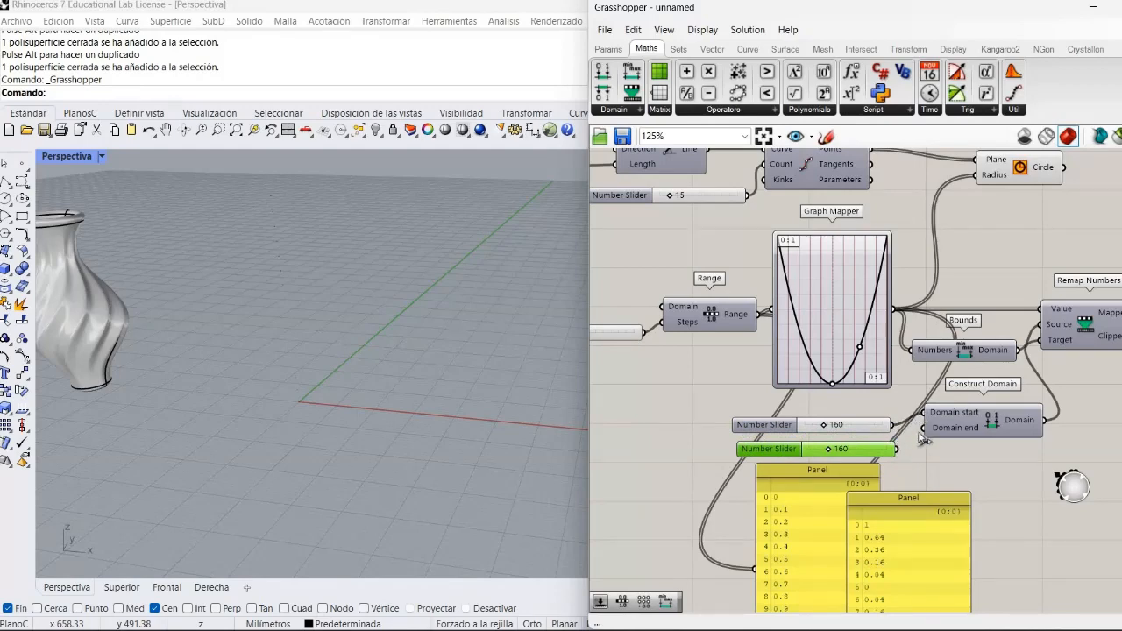
pyautogui.click(905, 469)
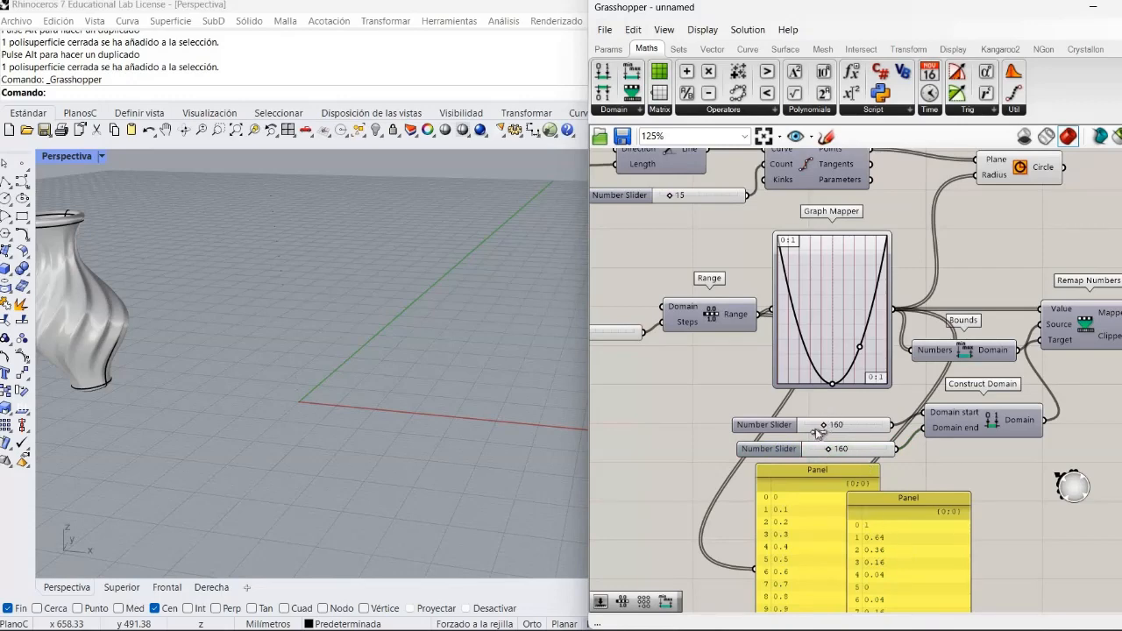
pyautogui.moveTo(822, 426); pyautogui.dragTo(810, 432)
# - Move the Circle component farther right past Remap Numbers and bring the Graph Mapper's Panel beneath Remap Numbers
pyautogui.moveTo(721, 448); pyautogui.dragTo(507, 422, button='right')
pyautogui.moveTo(733, 155); pyautogui.dragTo(763, 277, button='right')
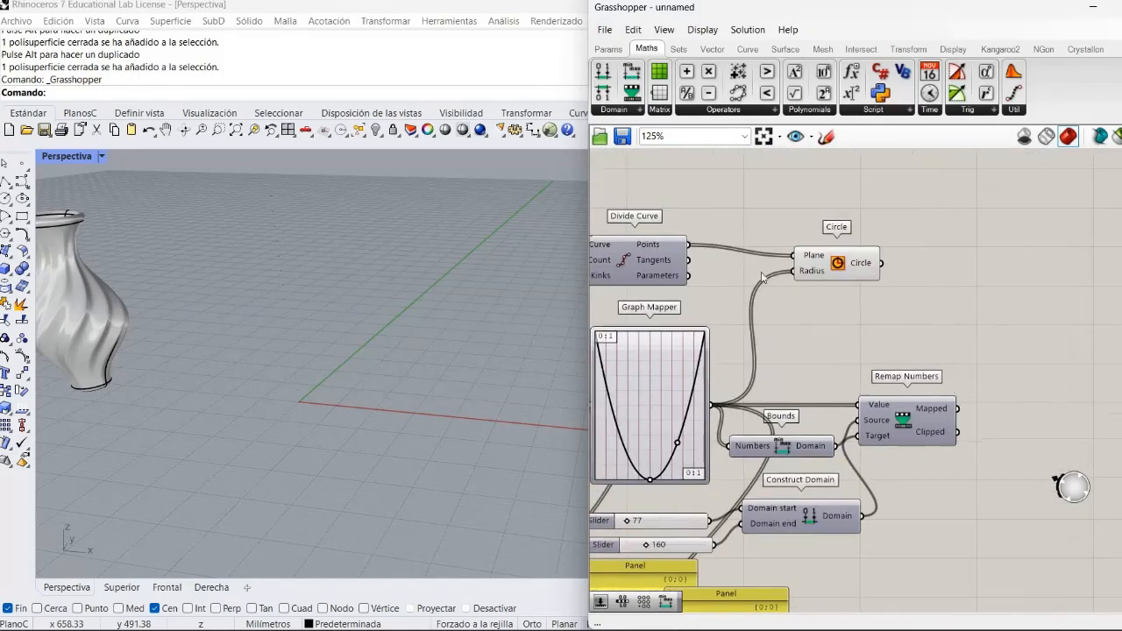
pyautogui.moveTo(837, 263); pyautogui.dragTo(1097, 261)
pyautogui.moveTo(774, 596); pyautogui.dragTo(930, 481)
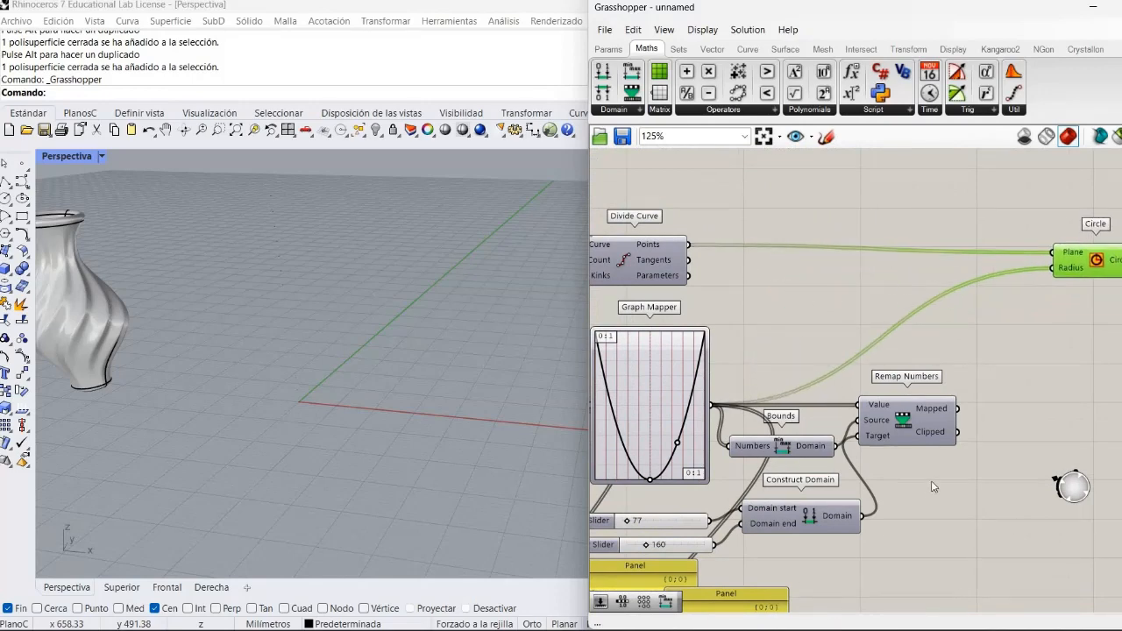
pyautogui.click(1003, 553)
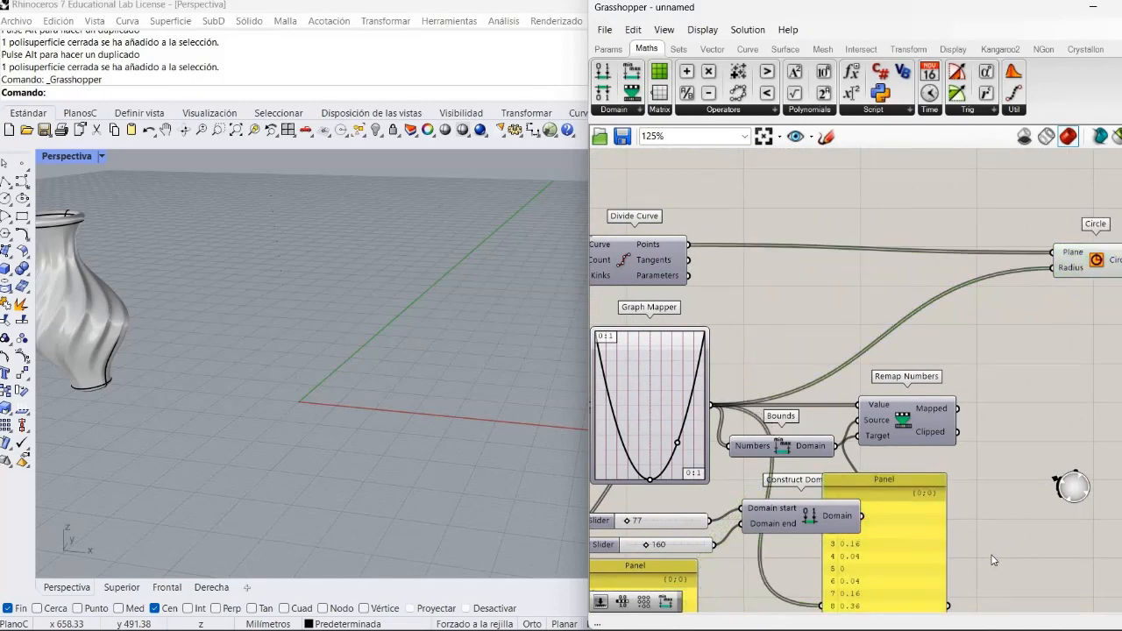
# - Duplicate the Graph Mapper's Panel and connect the Mapped output of Remap Numbers to the copy
pyautogui.scroll(-2, 995, 559)
pyautogui.scroll(2, 1046, 589)
pyautogui.moveTo(1045, 589); pyautogui.dragTo(976, 485, button='right')
pyautogui.click(868, 550)
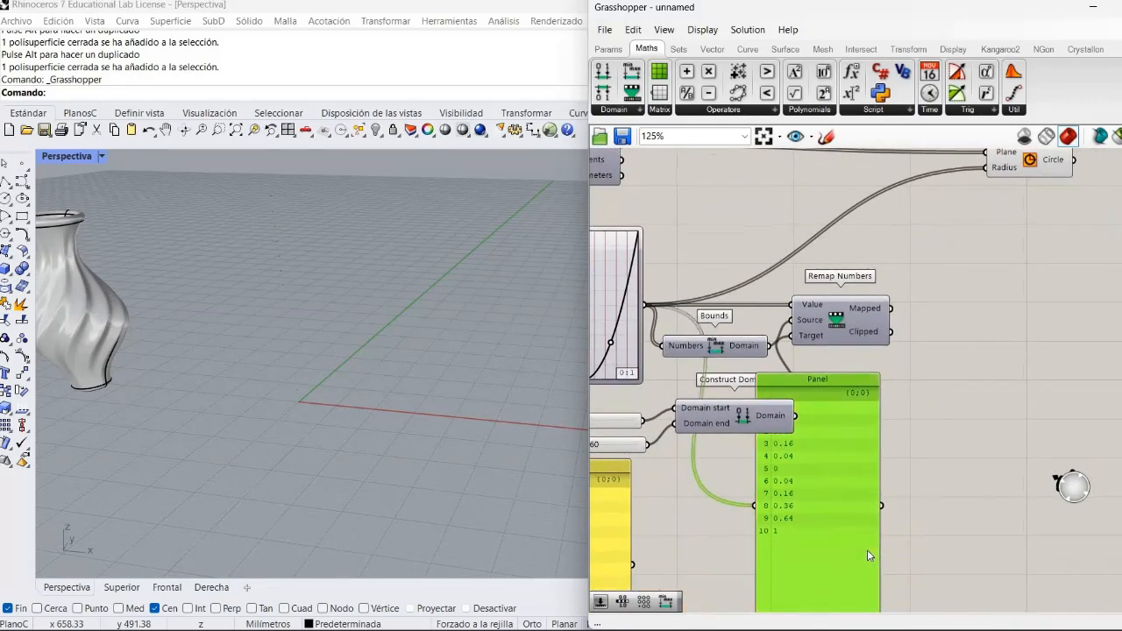
pyautogui.hotkey('ctrl', 'c')
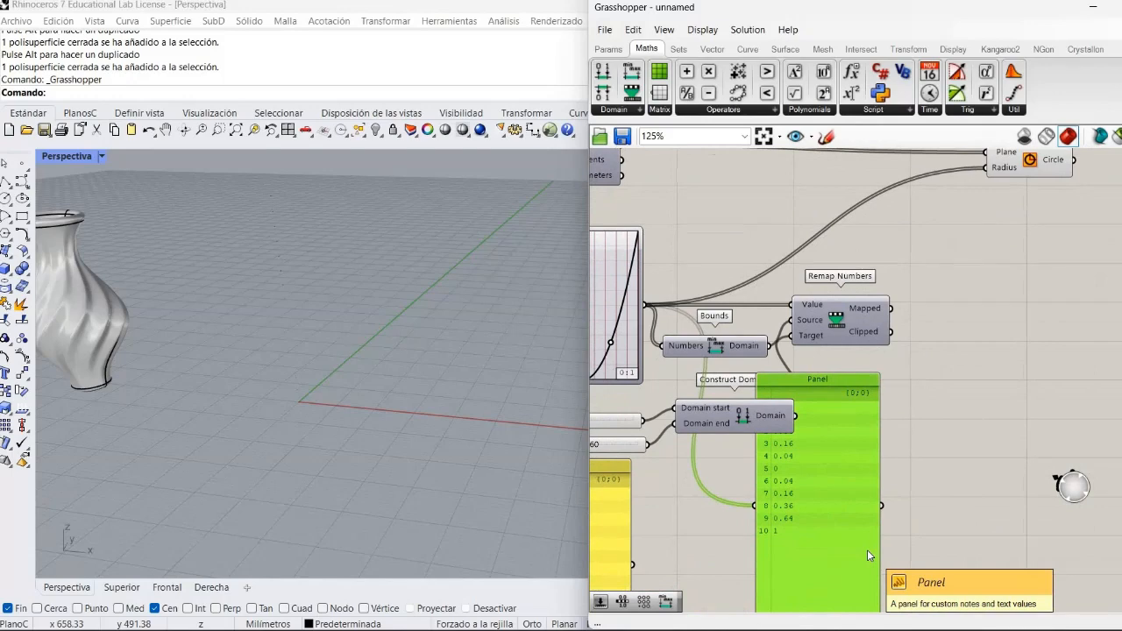
pyautogui.hotkey('ctrl', 'v')
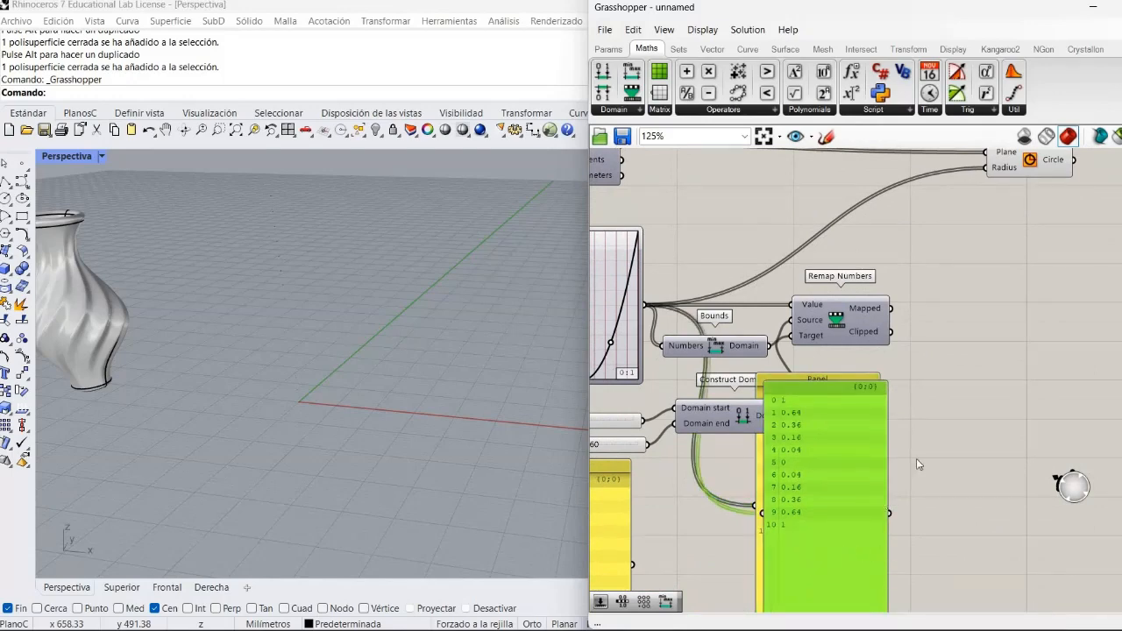
pyautogui.moveTo(814, 566); pyautogui.dragTo(1002, 494)
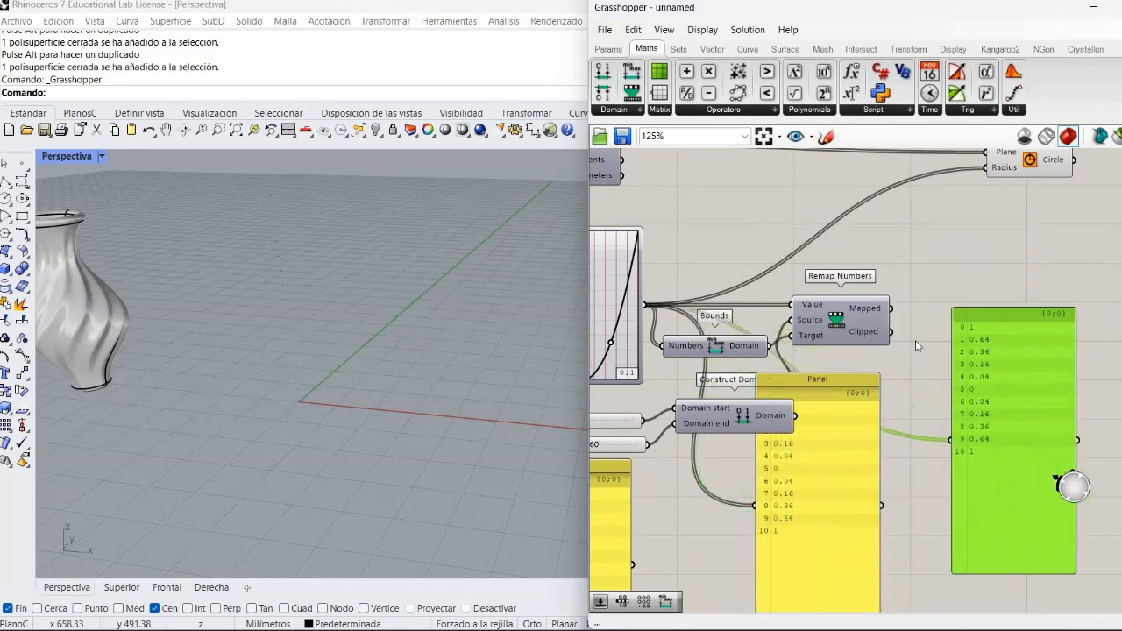
pyautogui.moveTo(891, 309); pyautogui.dragTo(941, 444)
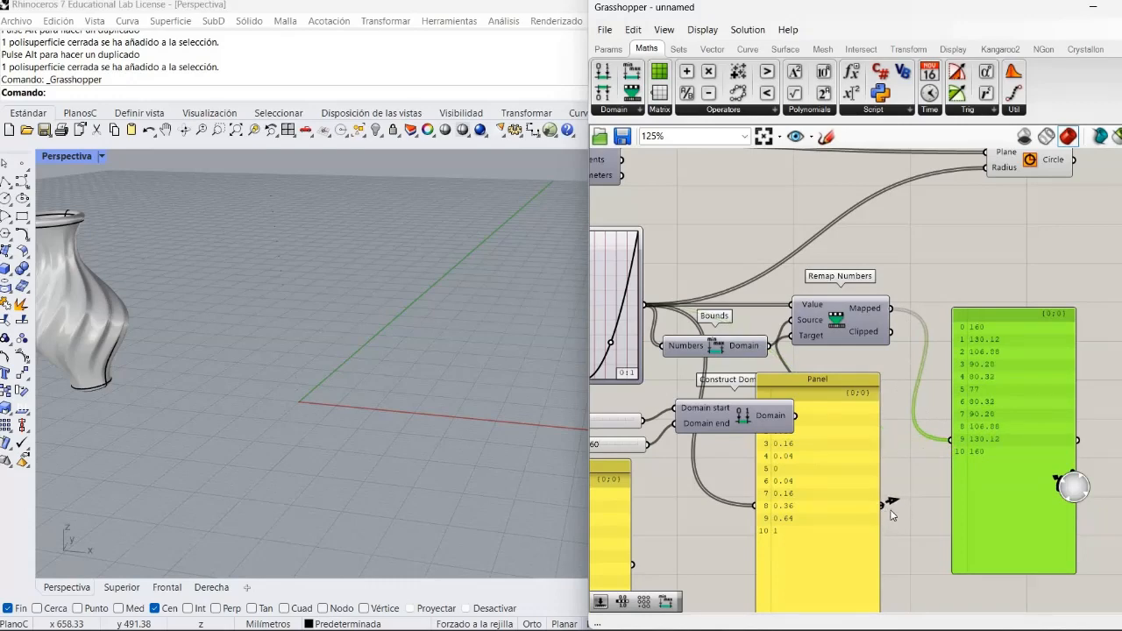
# - Arrange the Graph Mapper and Mapped Panels side by side below Remap Numbers to compare their values
pyautogui.moveTo(868, 532); pyautogui.dragTo(896, 514)
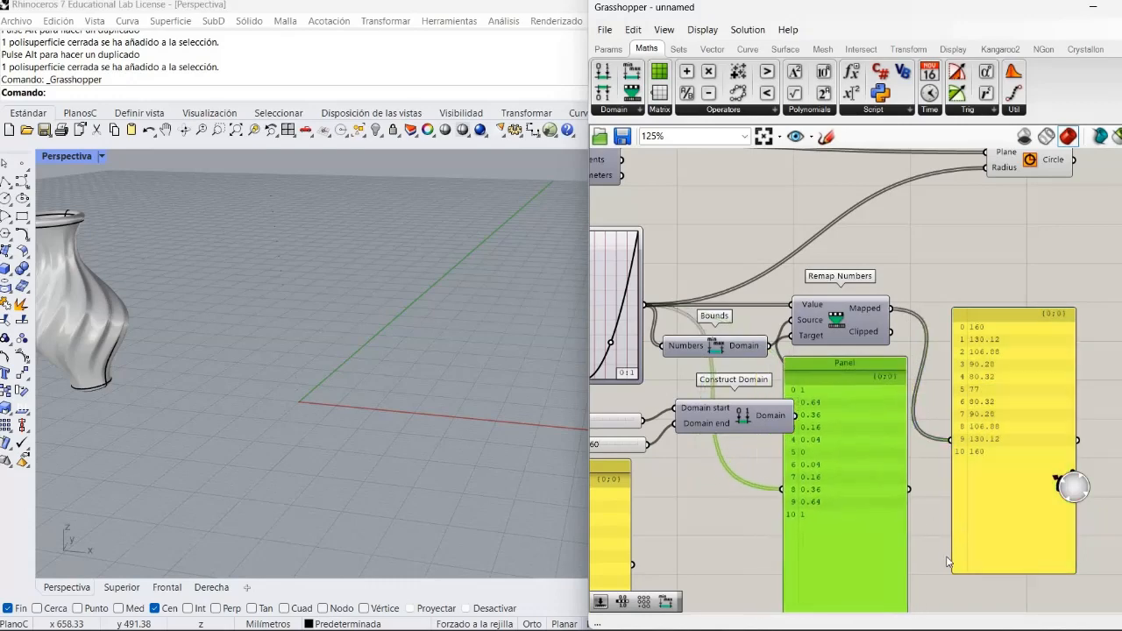
pyautogui.click(947, 561)
pyautogui.moveTo(987, 530); pyautogui.dragTo(950, 588)
pyautogui.click(1059, 480)
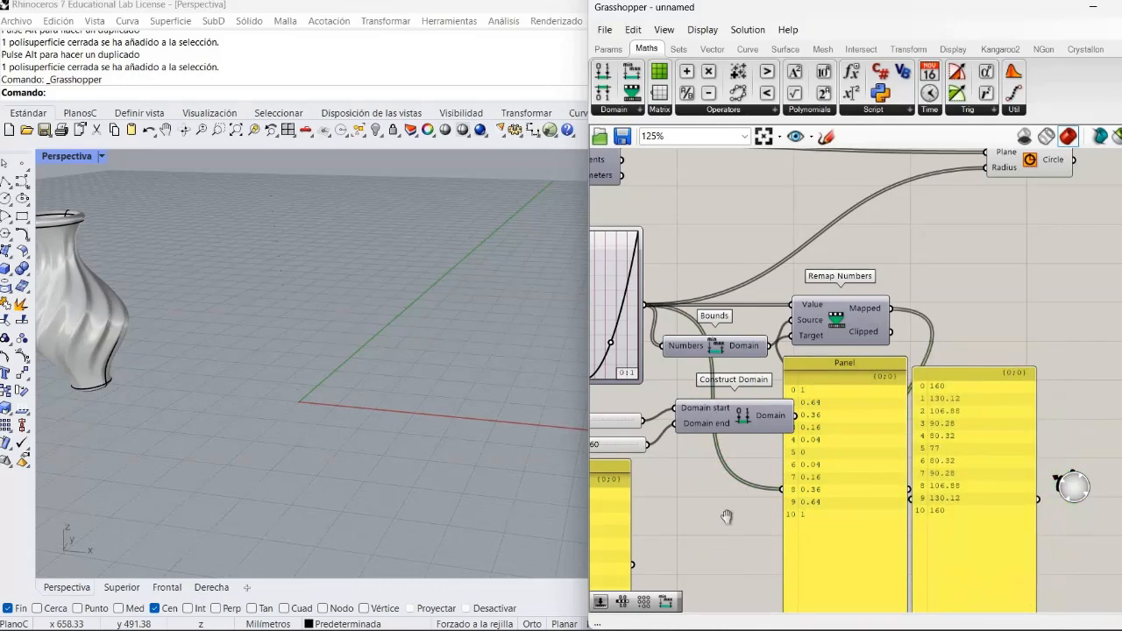
pyautogui.moveTo(728, 536); pyautogui.dragTo(765, 476, button='right')
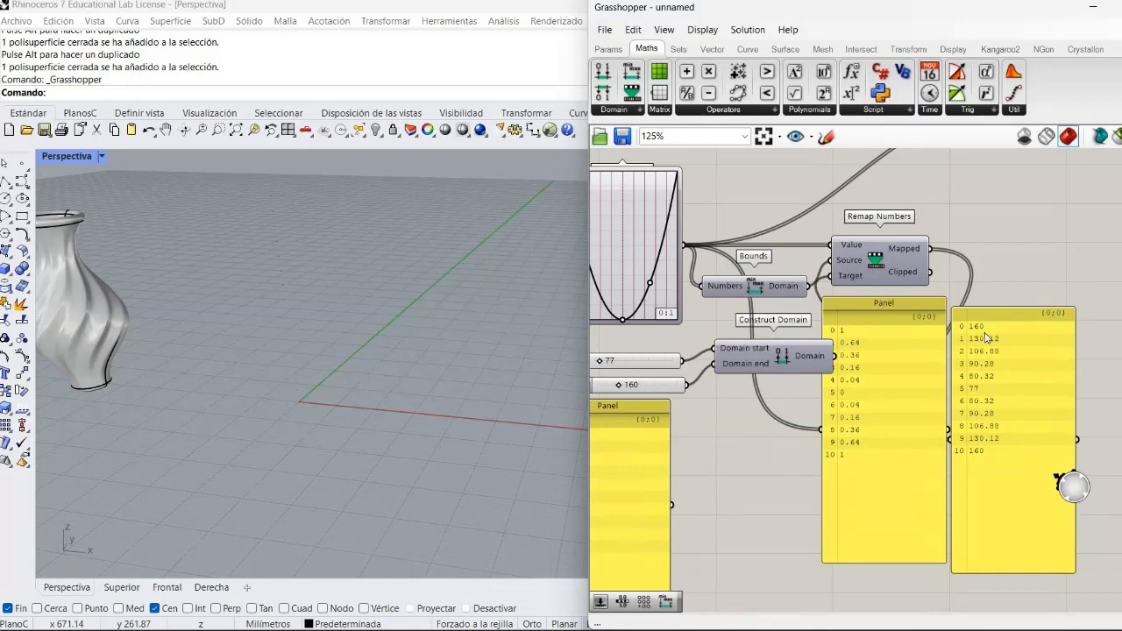
pyautogui.scroll(3, 986, 337)
pyautogui.scroll(-3, 980, 341)
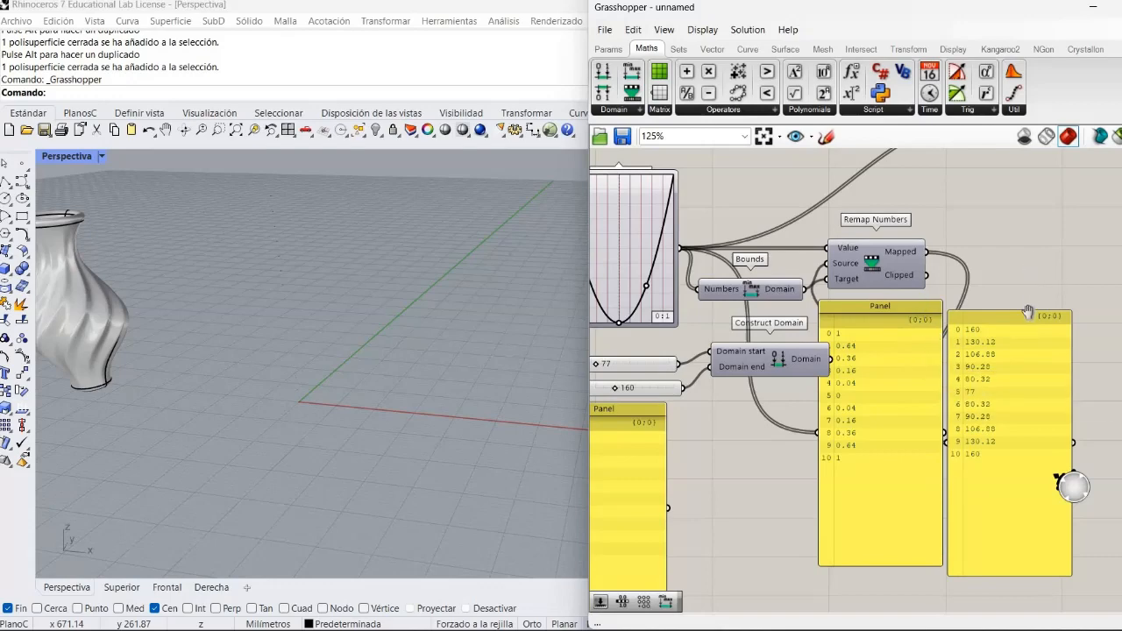
# - Connect the Mapped output of Remap Numbers to the Circle's Radius input and inspect the stacked circles in Rhino
pyautogui.moveTo(907, 247); pyautogui.dragTo(896, 413, button='right')
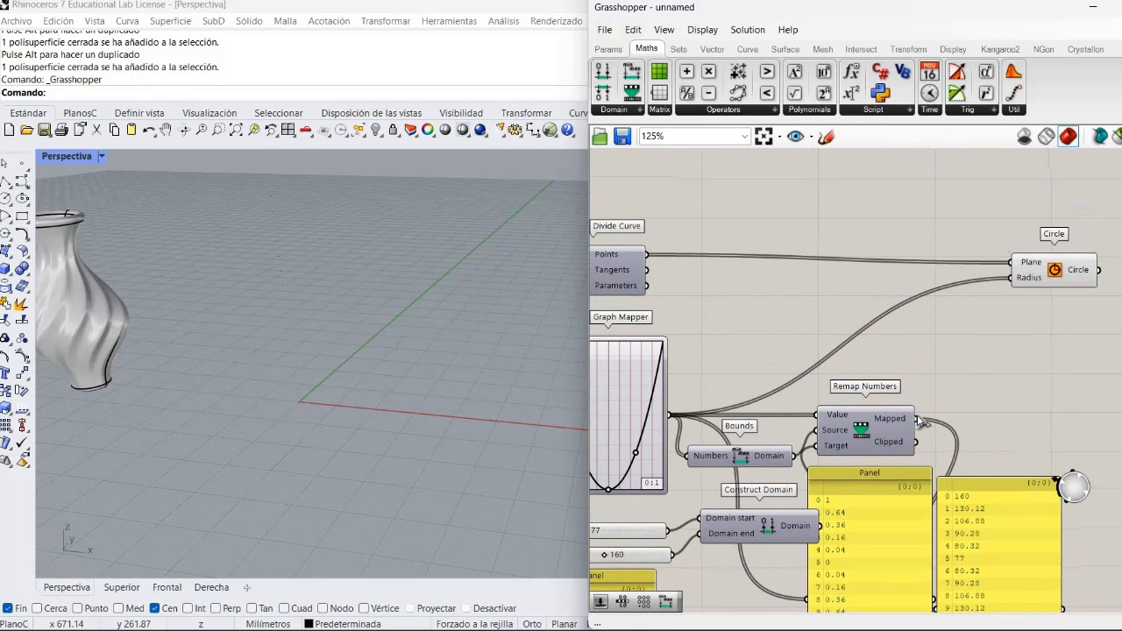
pyautogui.moveTo(918, 422); pyautogui.dragTo(1010, 279)
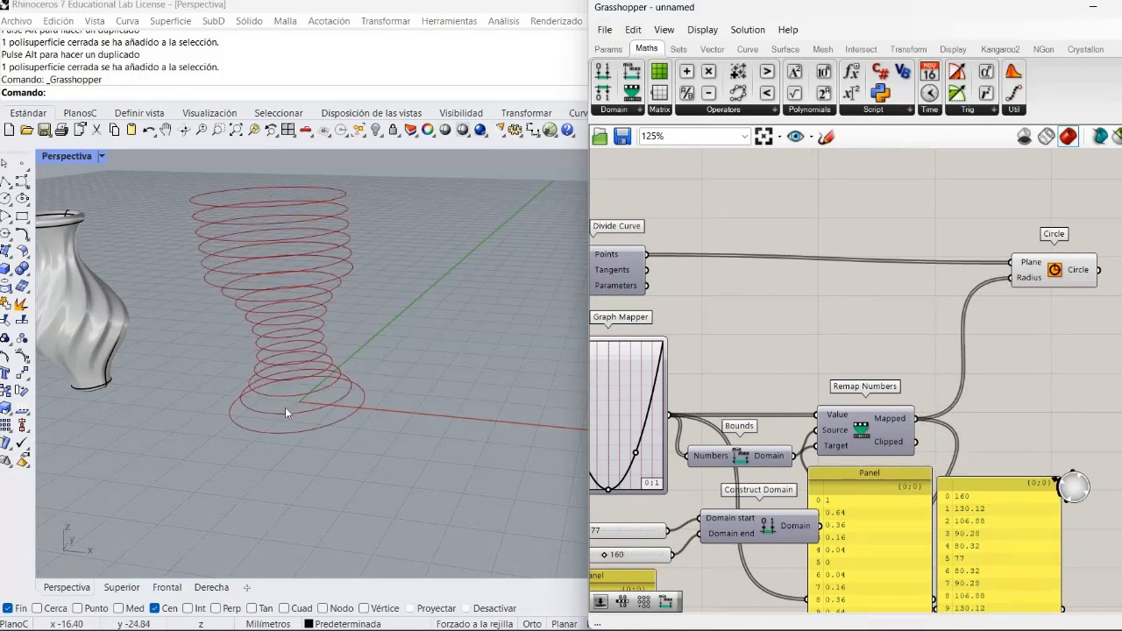
pyautogui.moveTo(288, 409); pyautogui.dragTo(254, 420, button='right')
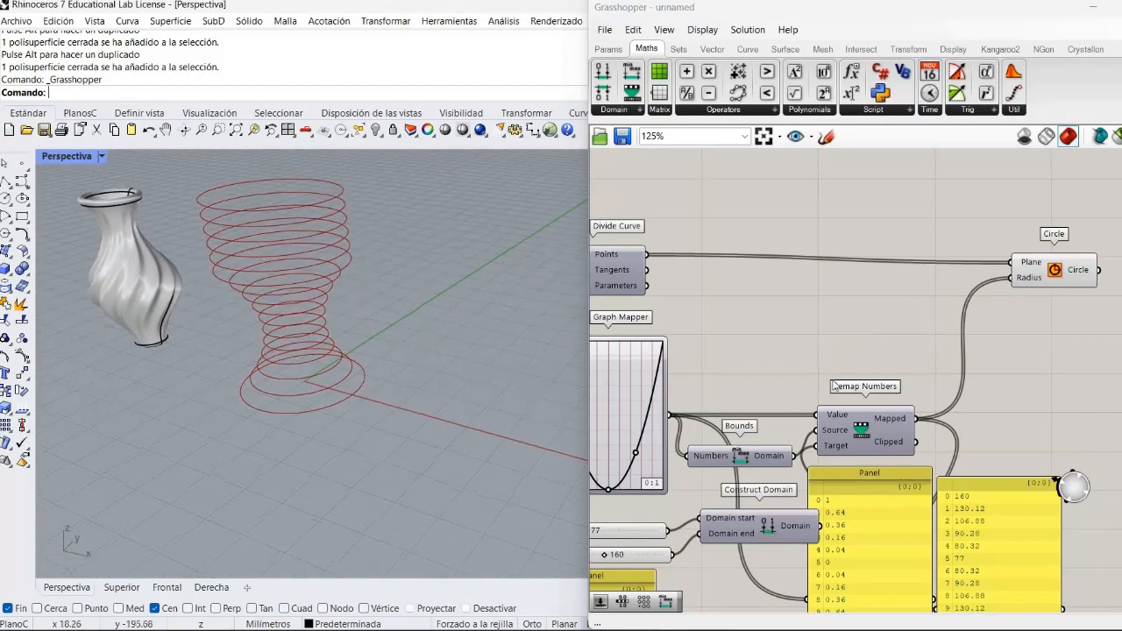
# - Move the Mapped values Panel up beside Remap Numbers and delete the Graph Mapper and Range Panels
pyautogui.moveTo(842, 351); pyautogui.dragTo(907, 254, button='right')
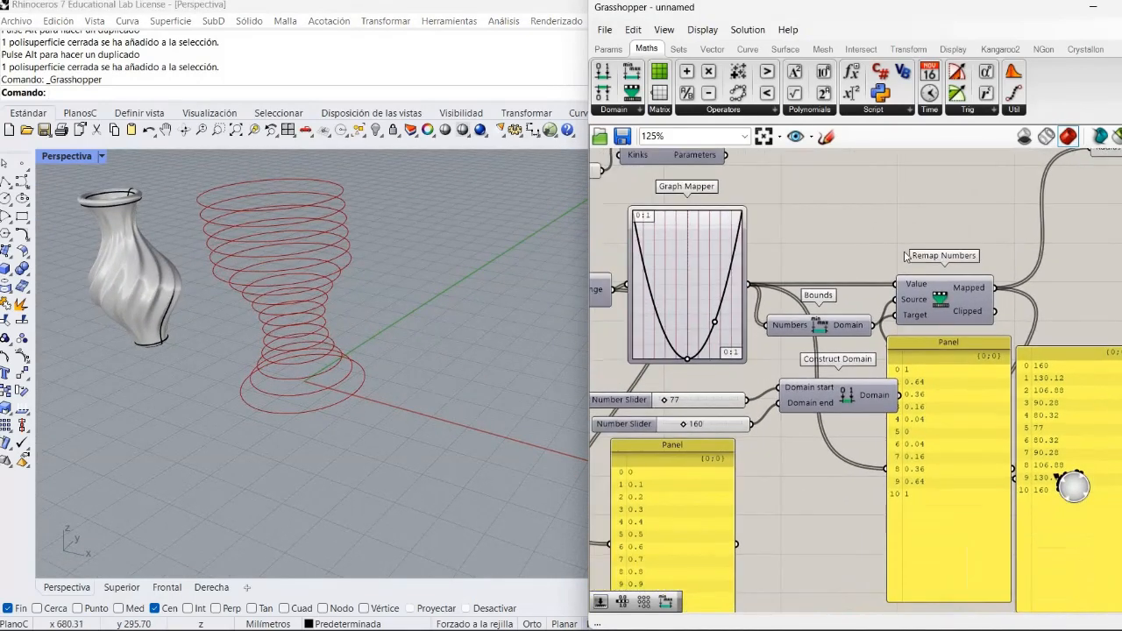
pyautogui.scroll(-1, 915, 244)
pyautogui.moveTo(868, 309); pyautogui.dragTo(859, 372, button='right')
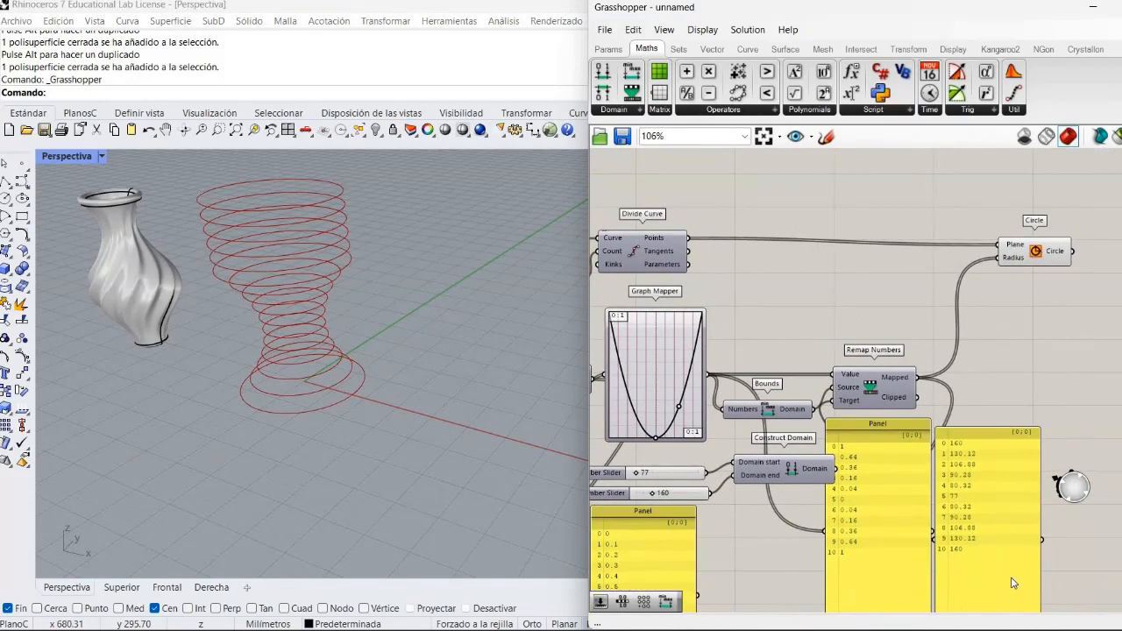
pyautogui.moveTo(1012, 476); pyautogui.dragTo(968, 455)
pyautogui.click(914, 553)
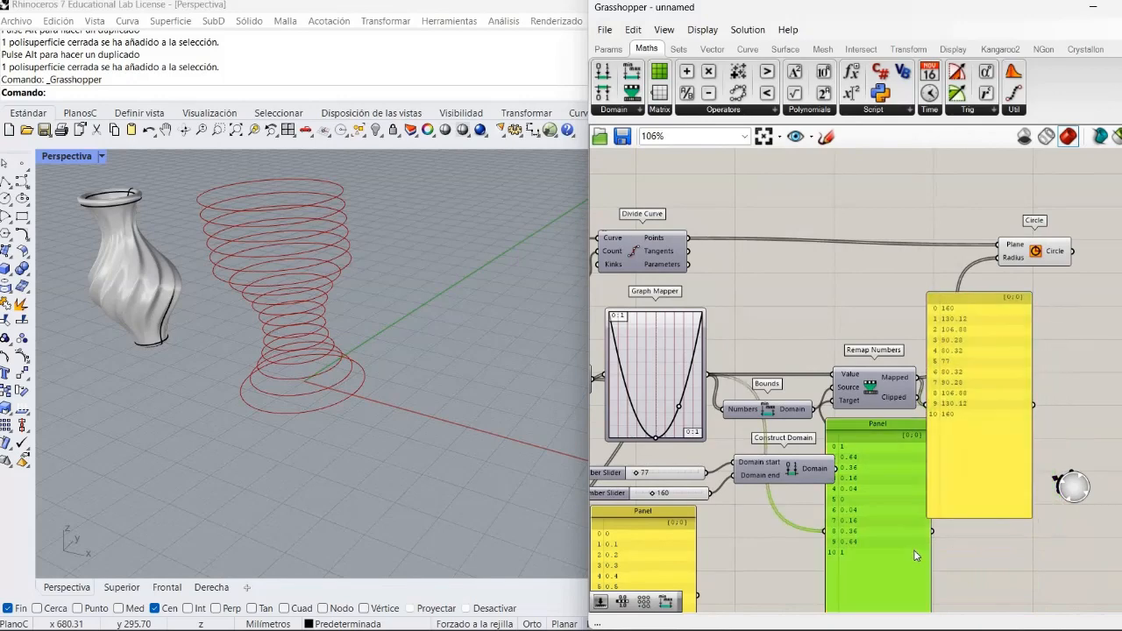
pyautogui.press('Delete')
pyautogui.click(670, 560)
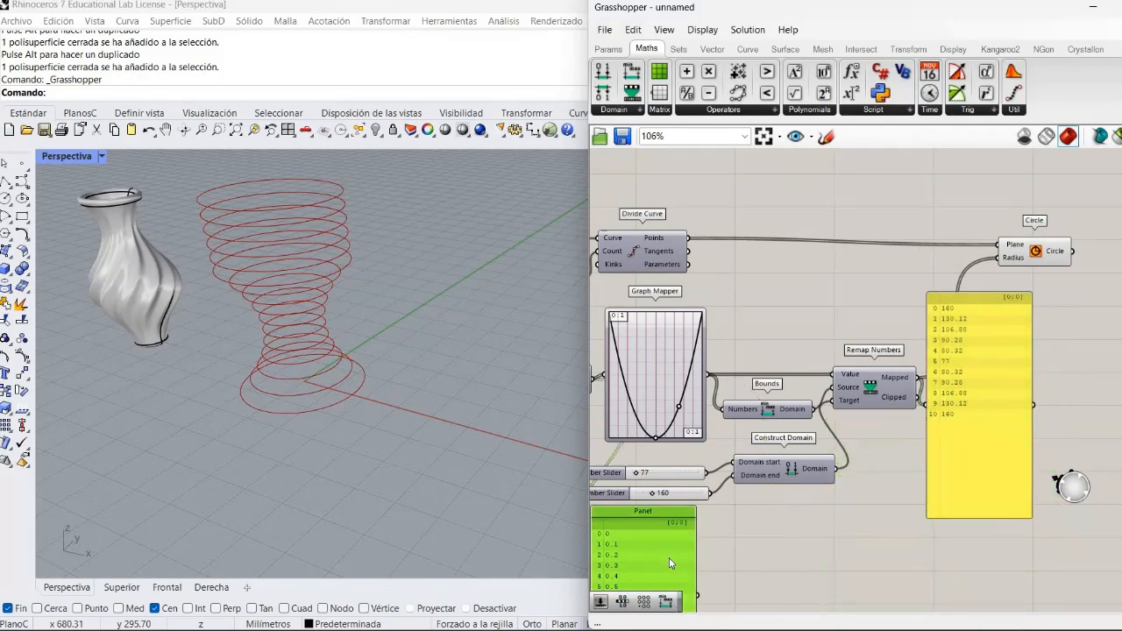
pyautogui.press('Delete')
# - Tidy the layout by setting the Mapped Panel below Circle and moving Divide Curve closer to Circle
pyautogui.moveTo(1002, 382); pyautogui.dragTo(1008, 402)
pyautogui.moveTo(1046, 396); pyautogui.dragTo(996, 418, button='right')
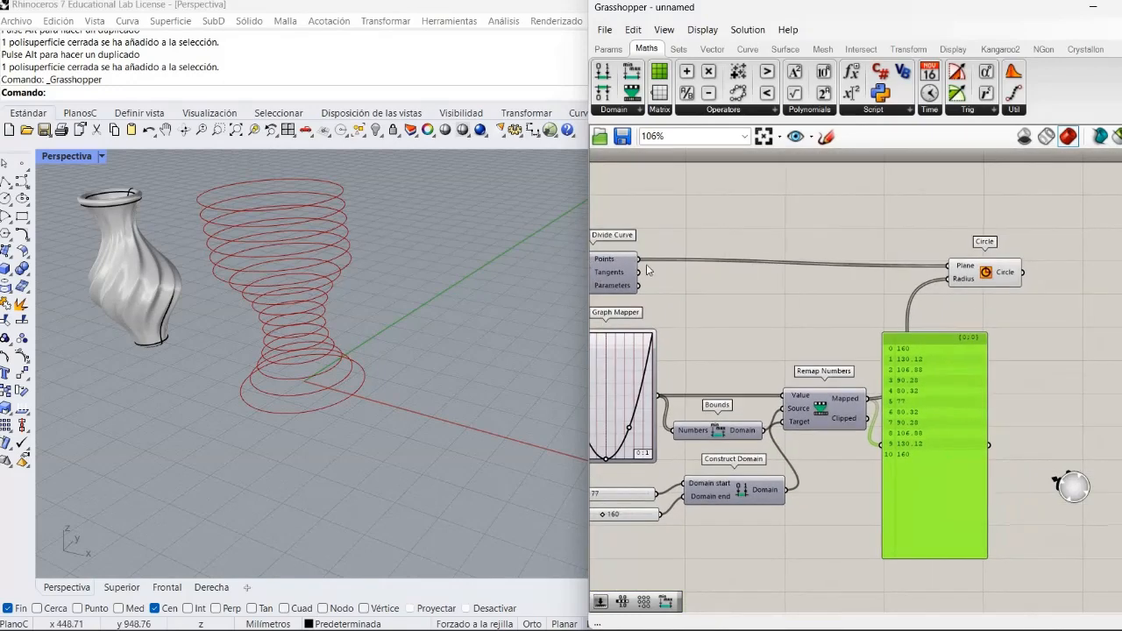
pyautogui.moveTo(631, 267); pyautogui.dragTo(762, 241)
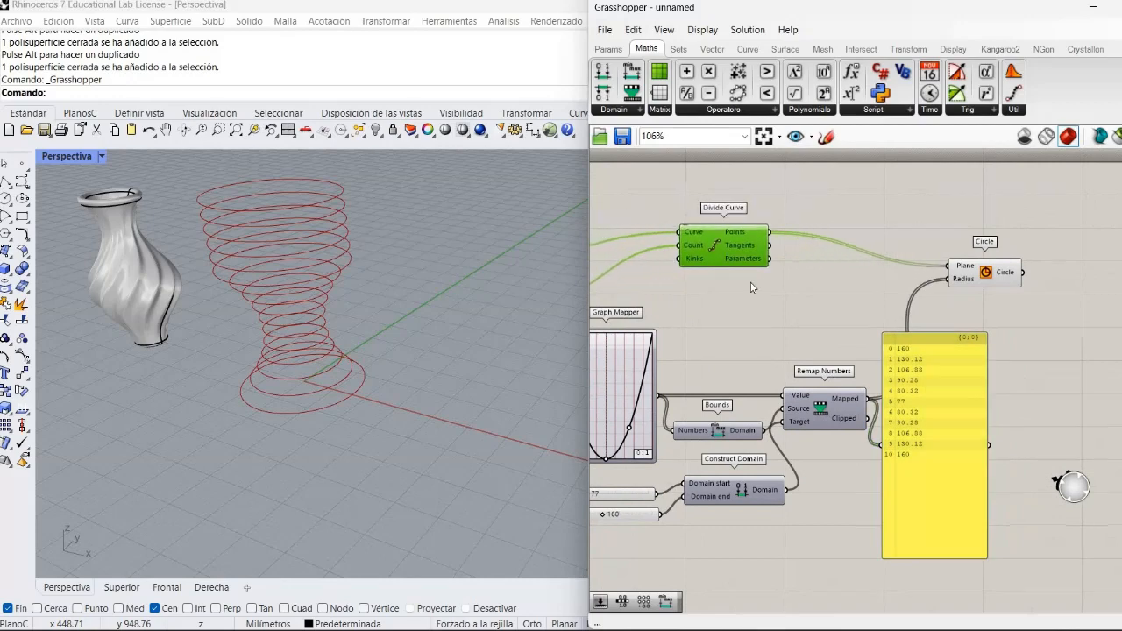
# - Duplicate the Mapped Panel, connect the copy to Divide Curve's Points, and place both Panels side by side to compare their lists
pyautogui.click(752, 288)
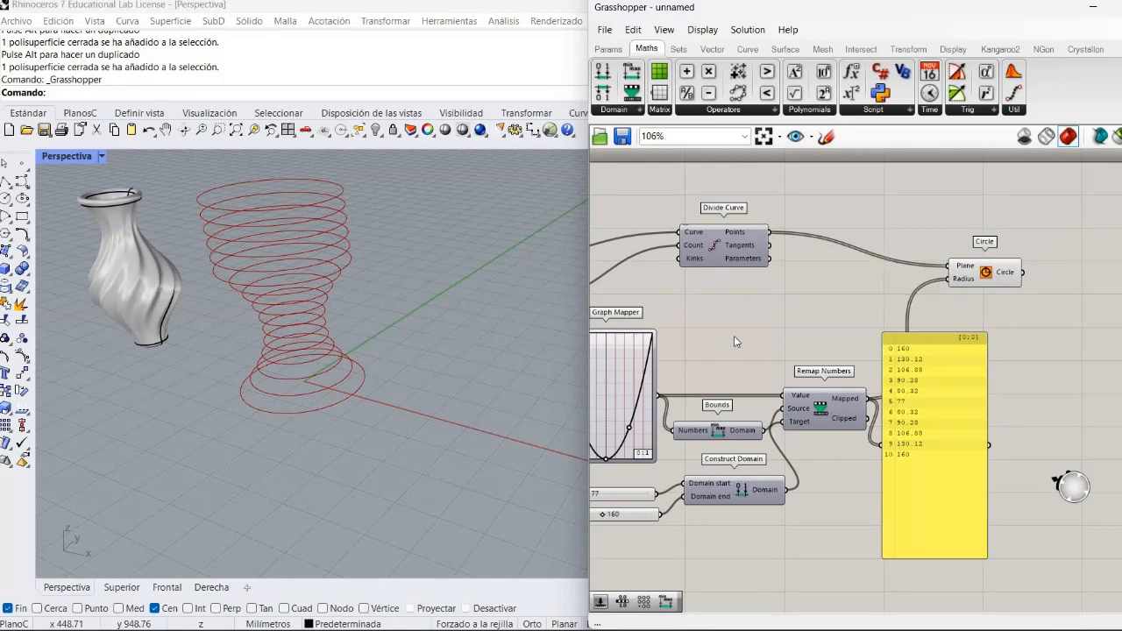
pyautogui.moveTo(947, 391); pyautogui.dragTo(973, 385)
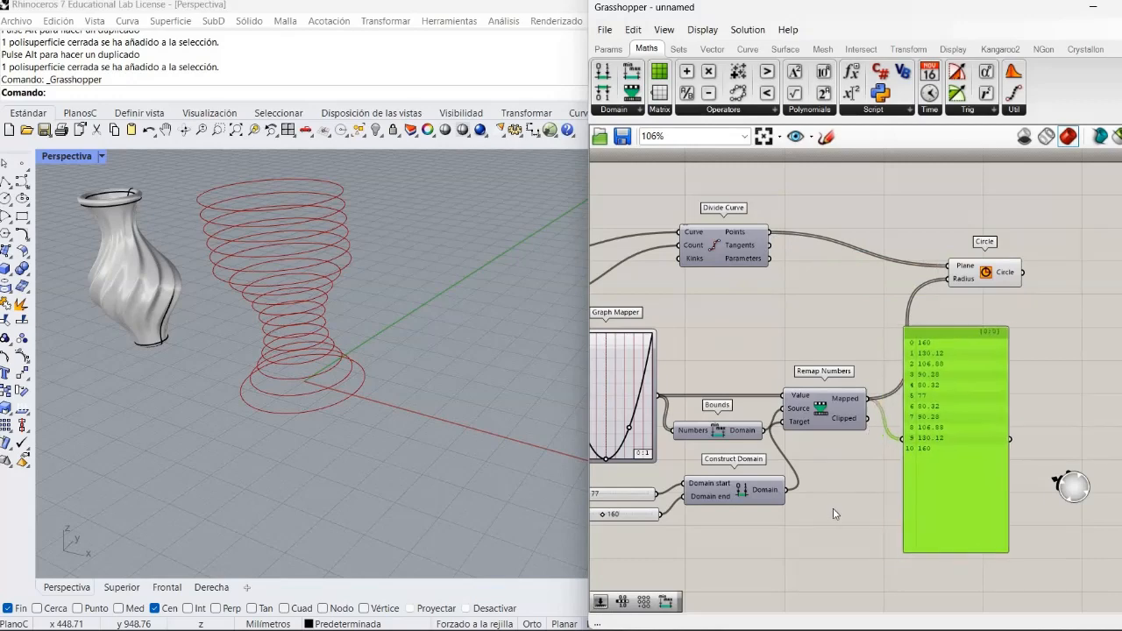
pyautogui.click(837, 316)
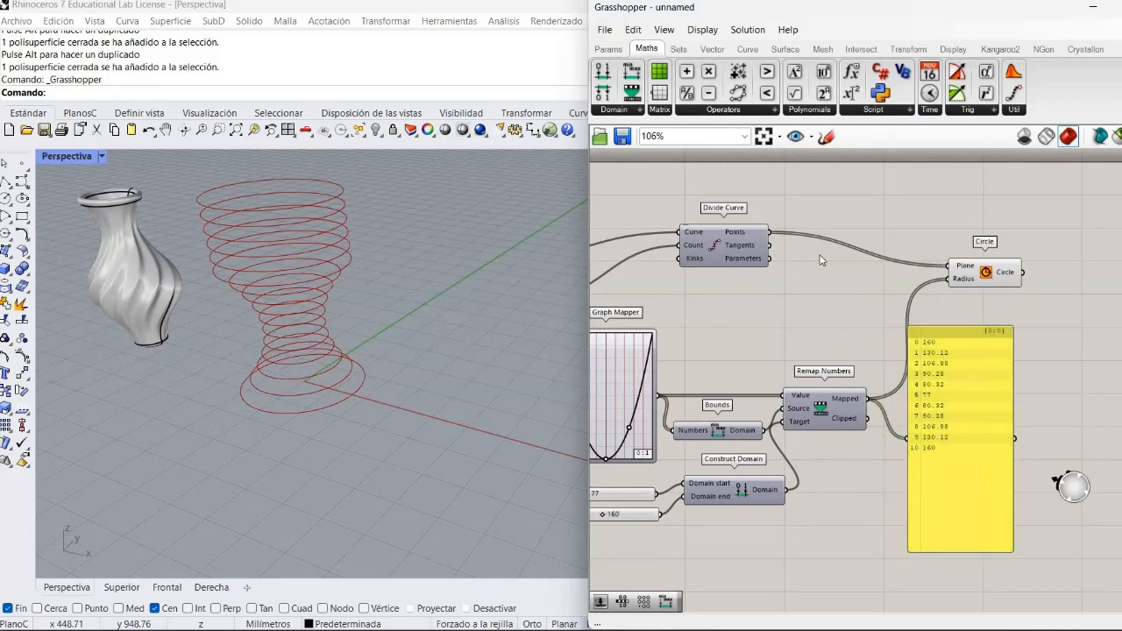
pyautogui.click(996, 436)
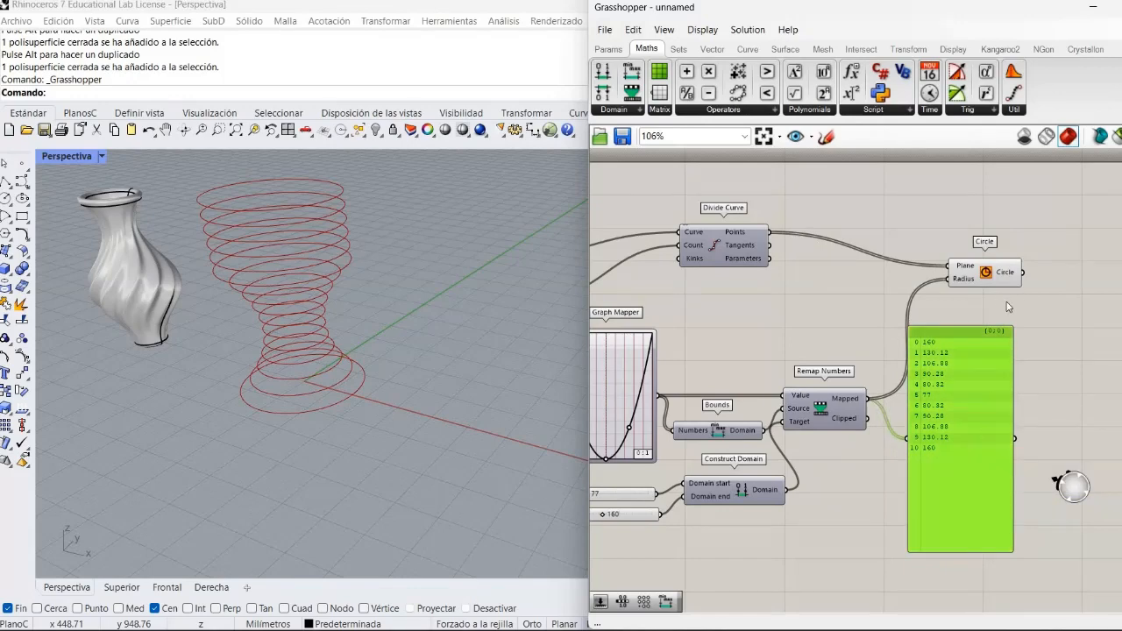
pyautogui.hotkey('ctrl', 'v')
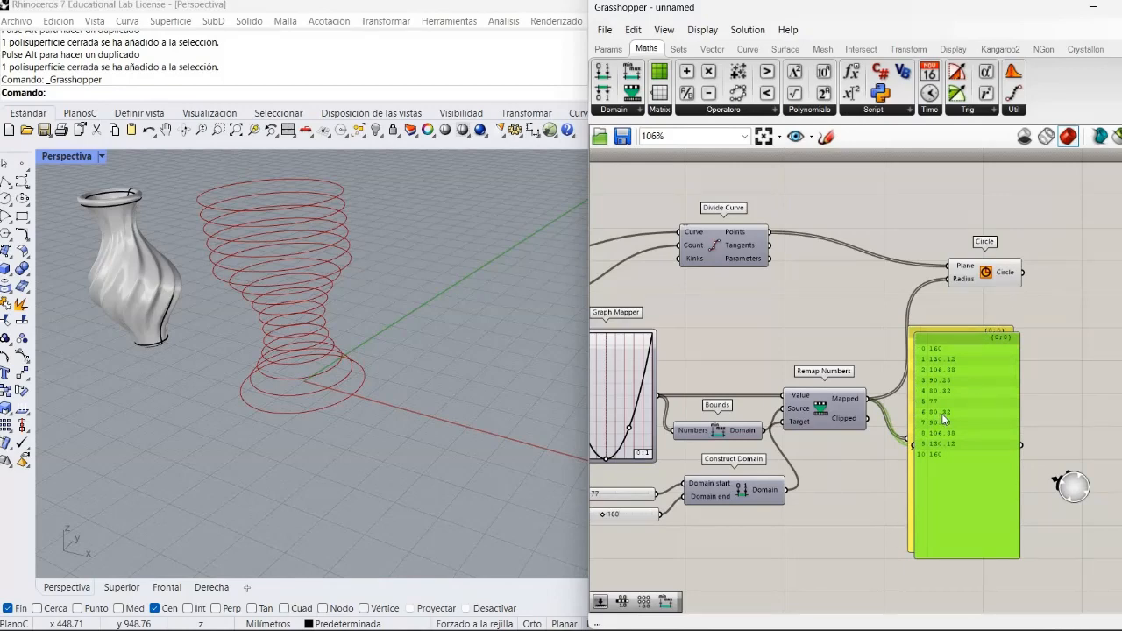
pyautogui.moveTo(944, 419); pyautogui.dragTo(831, 347)
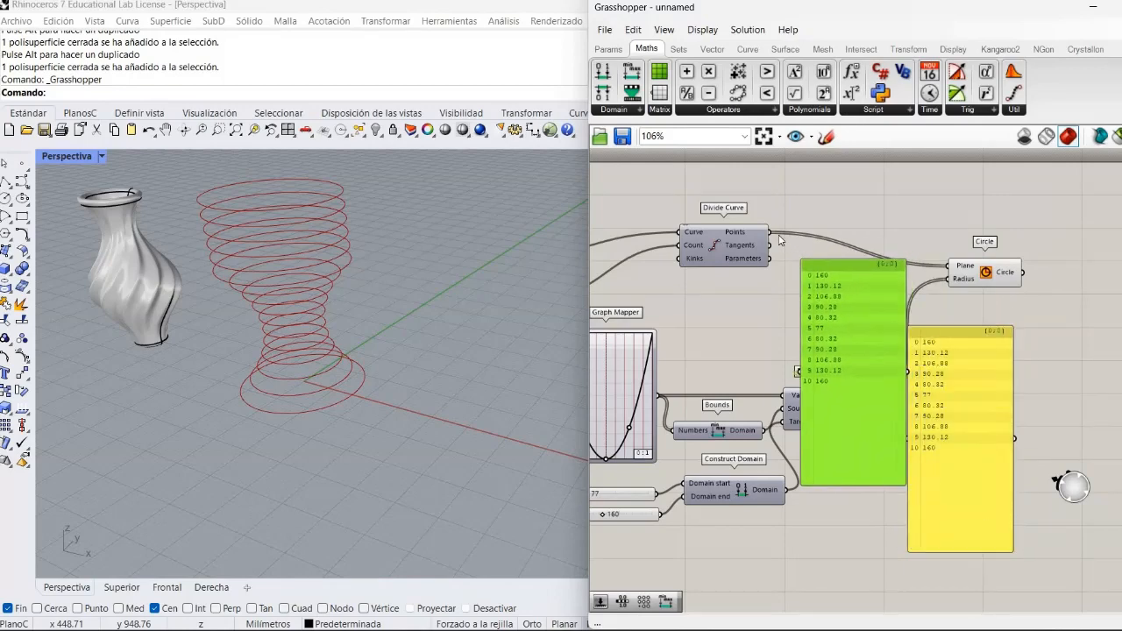
pyautogui.moveTo(772, 233); pyautogui.dragTo(814, 379)
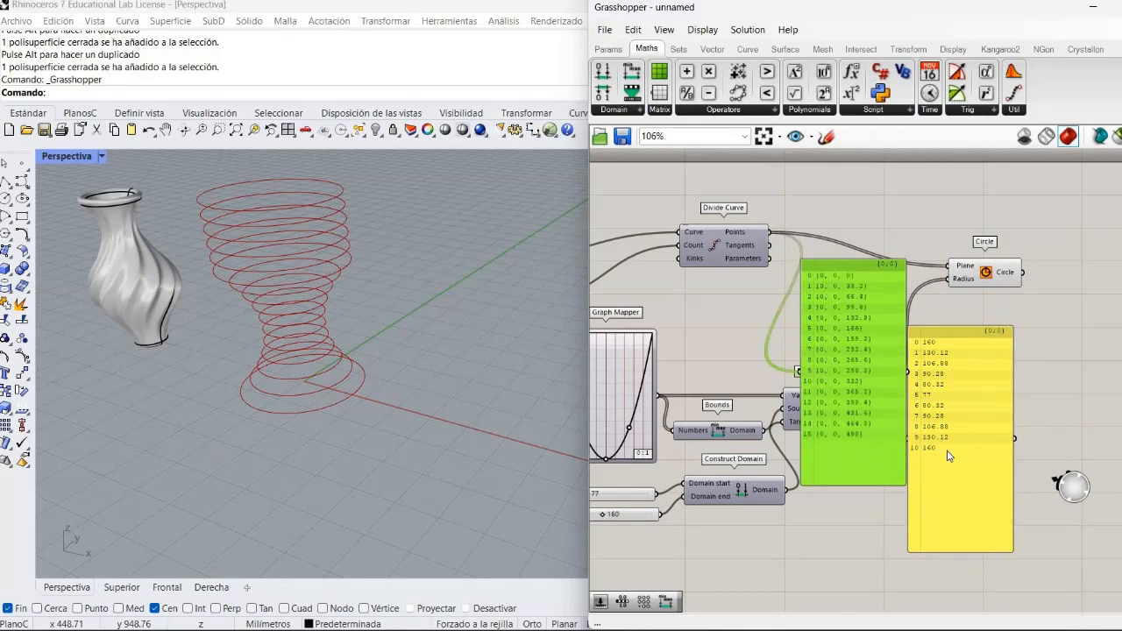
pyautogui.moveTo(952, 438); pyautogui.dragTo(960, 376)
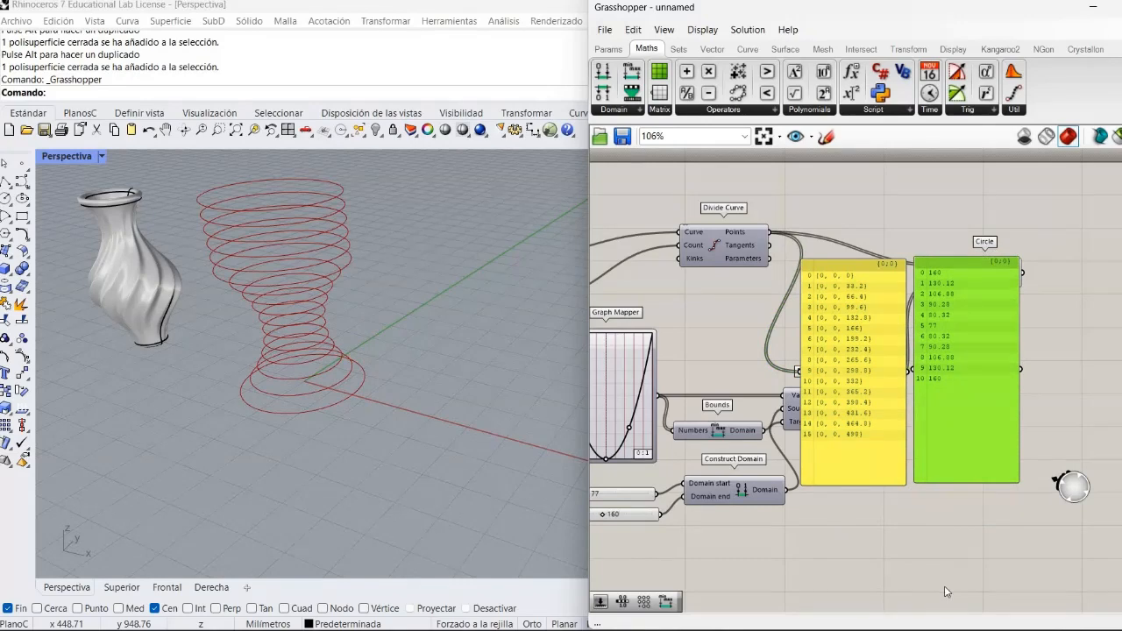
pyautogui.click(884, 488)
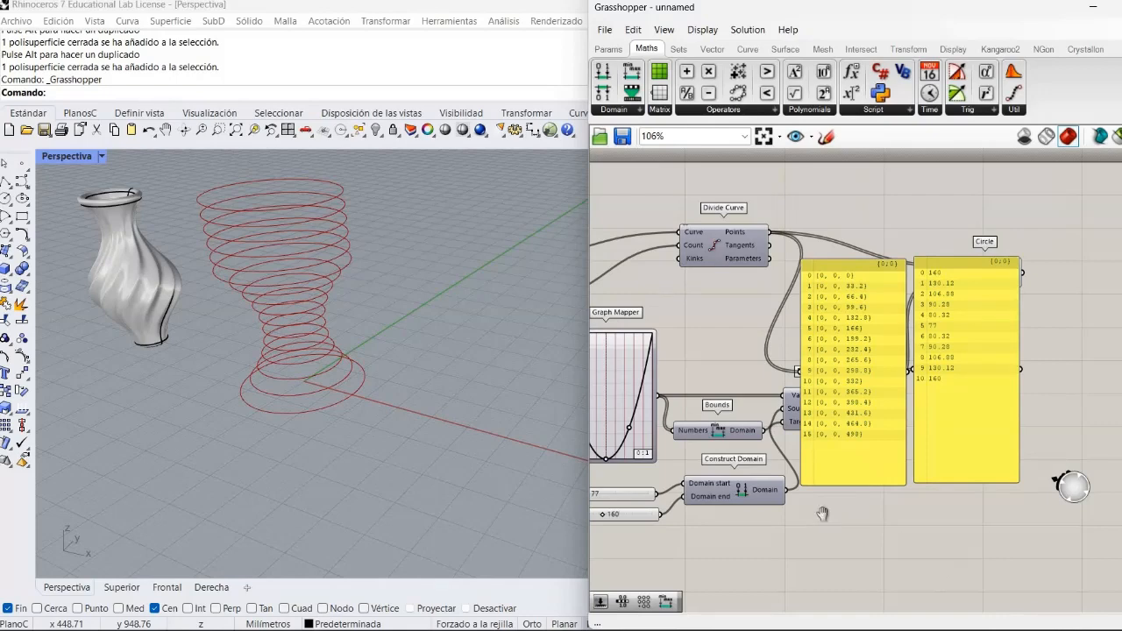
# - Set the Divide Curve Count slider to 14, feed it into Range's Steps as well, and delete Range's former slider
pyautogui.moveTo(820, 524); pyautogui.dragTo(1071, 506, button='right')
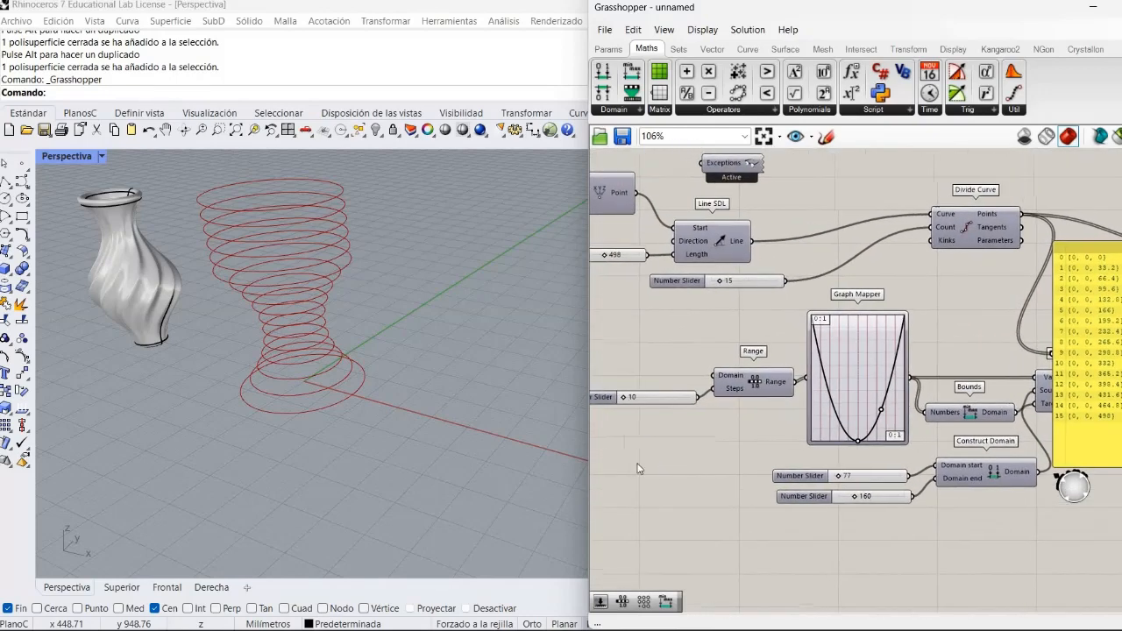
pyautogui.moveTo(654, 466); pyautogui.dragTo(671, 468, button='right')
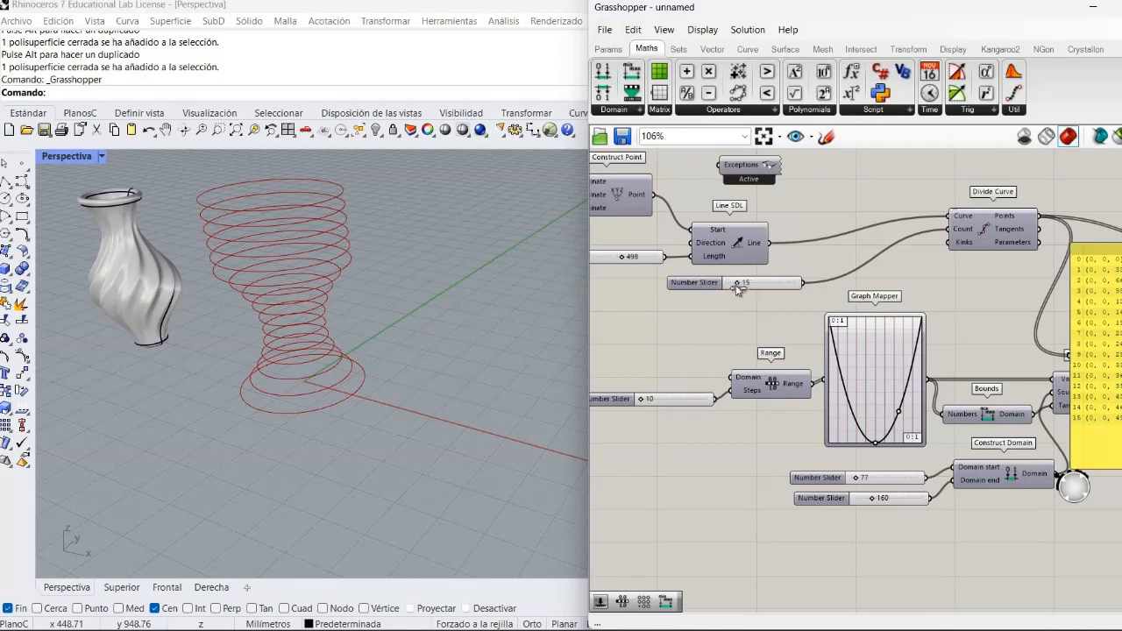
pyautogui.moveTo(736, 285); pyautogui.dragTo(734, 283)
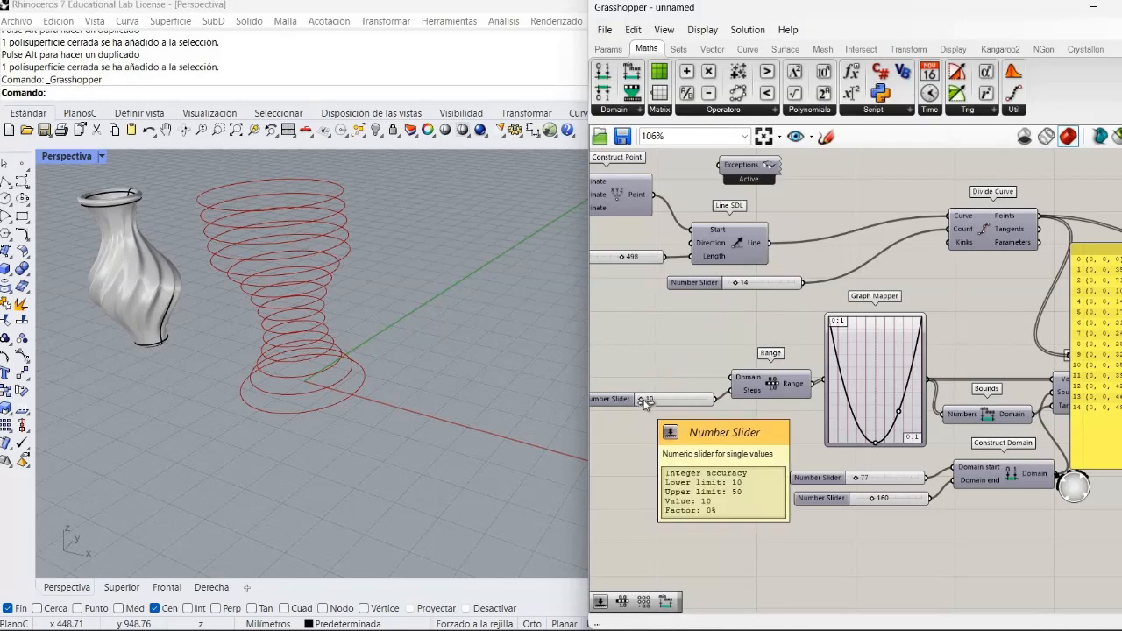
pyautogui.moveTo(641, 400); pyautogui.dragTo(640, 414)
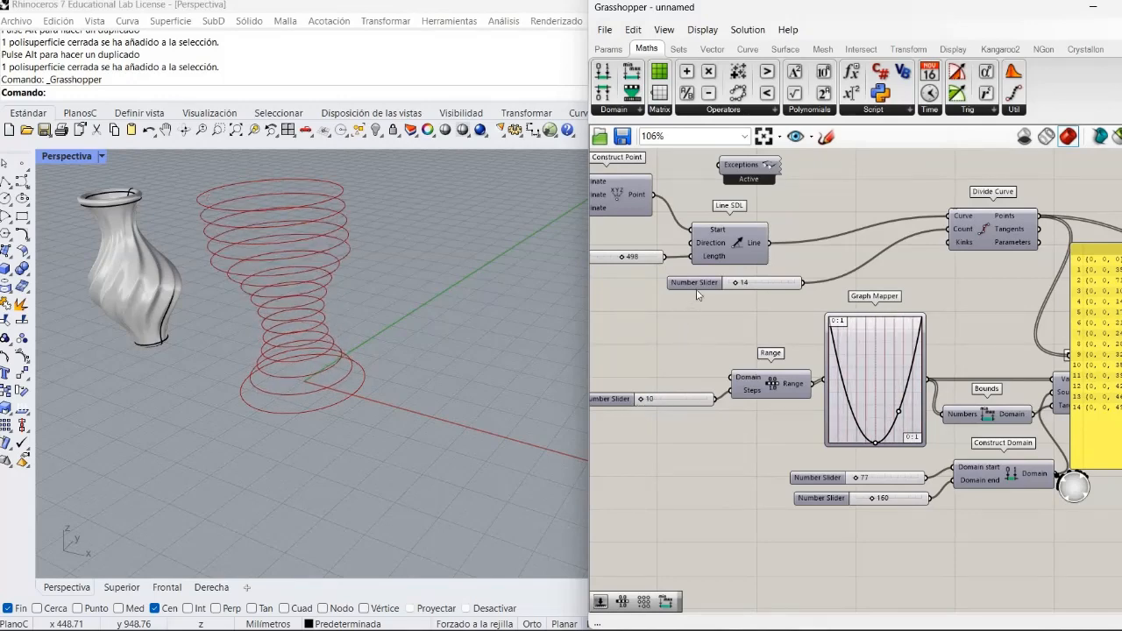
pyautogui.moveTo(762, 281); pyautogui.dragTo(744, 433)
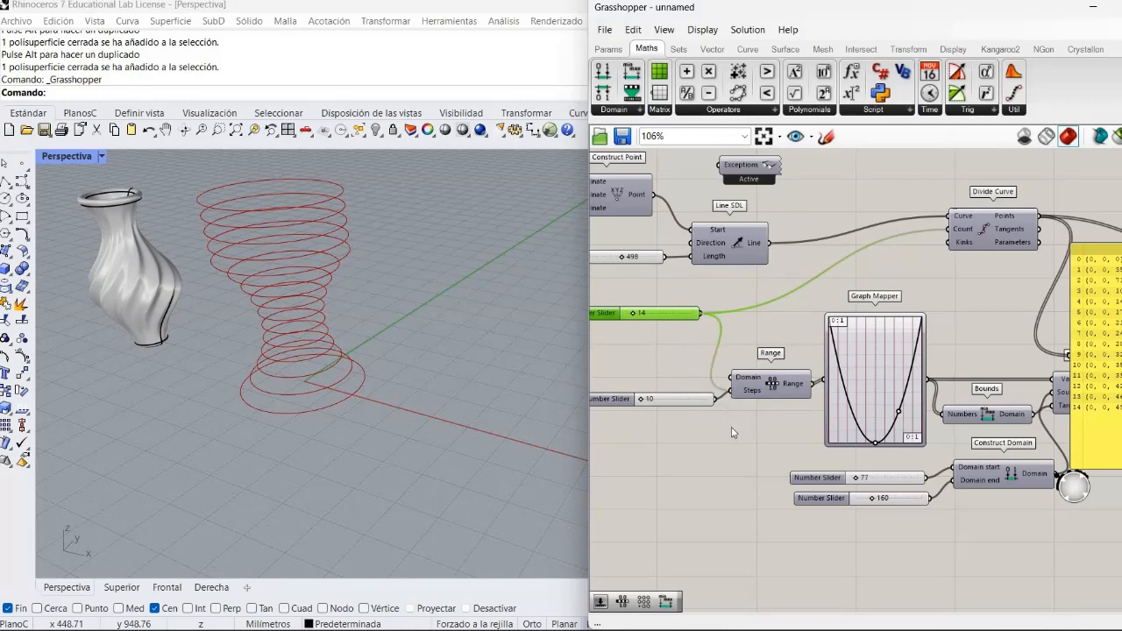
pyautogui.click(691, 403)
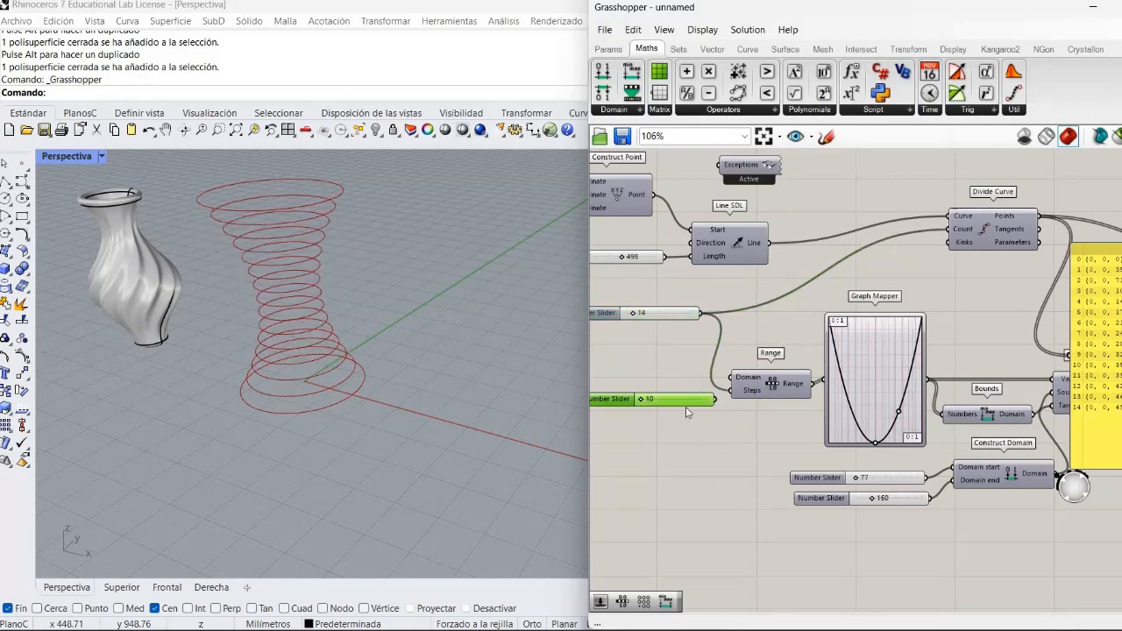
pyautogui.press('Delete')
# - Delete the Mapped values Panel and the Points Panel
pyautogui.moveTo(977, 381); pyautogui.dragTo(676, 292, button='right')
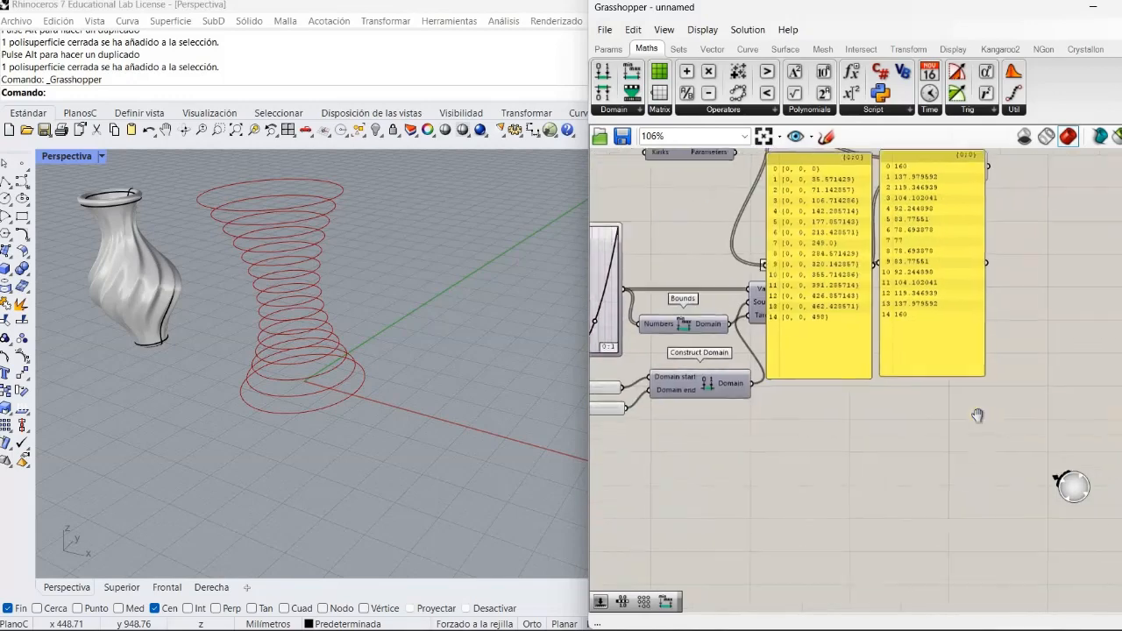
pyautogui.moveTo(977, 416); pyautogui.dragTo(996, 486, button='right')
pyautogui.click(996, 486)
pyautogui.press('Delete')
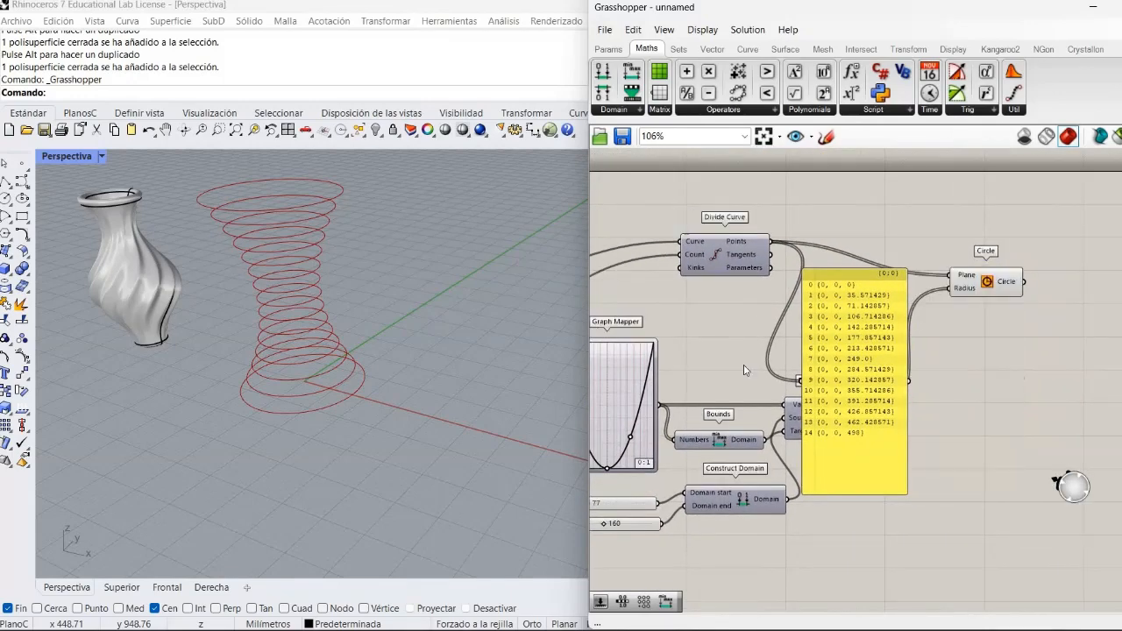
pyautogui.click(825, 417)
pyautogui.press('Delete')
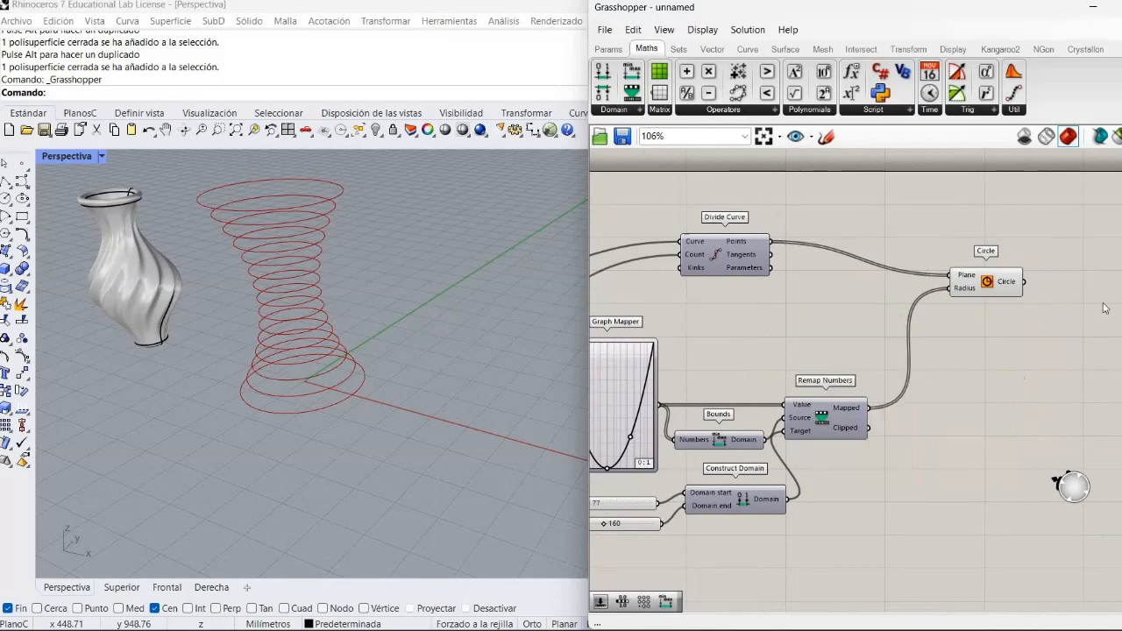
# - Add a Loft component with Circle's output as its Curves input, and turn off Circle's preview
pyautogui.moveTo(1074, 334); pyautogui.dragTo(943, 331, button='right')
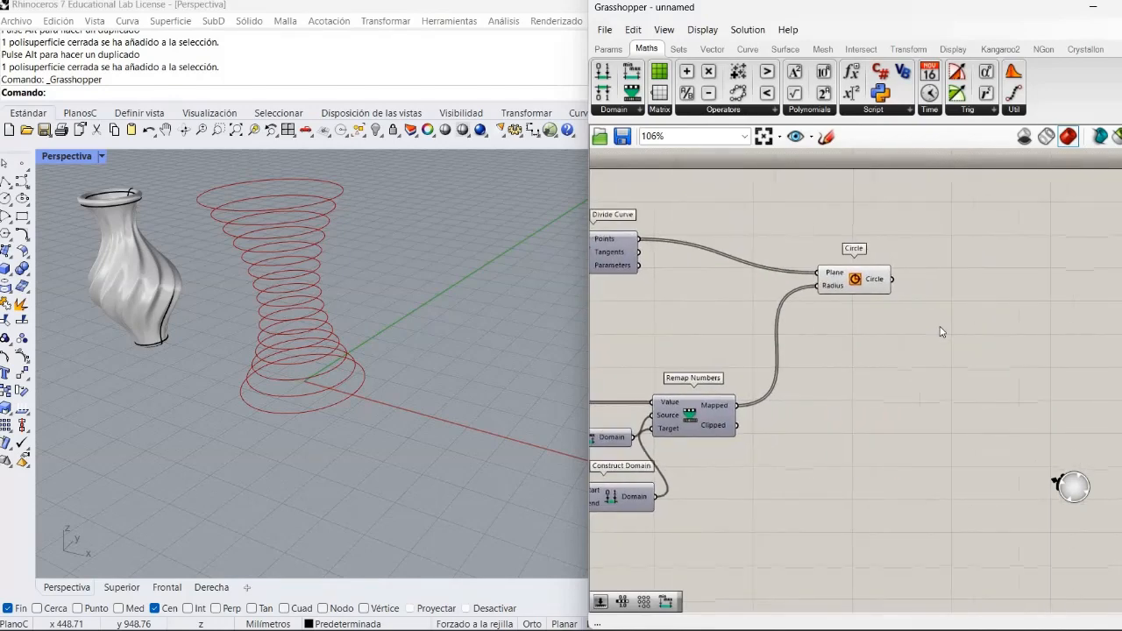
pyautogui.doubleClick(941, 326)
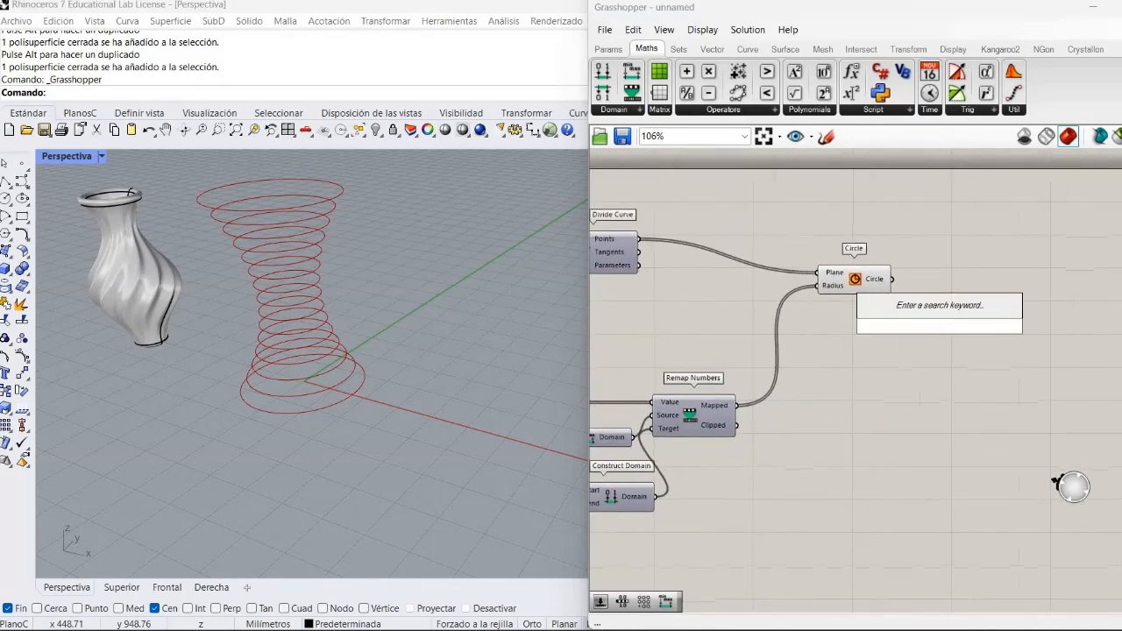
pyautogui.write('loft')
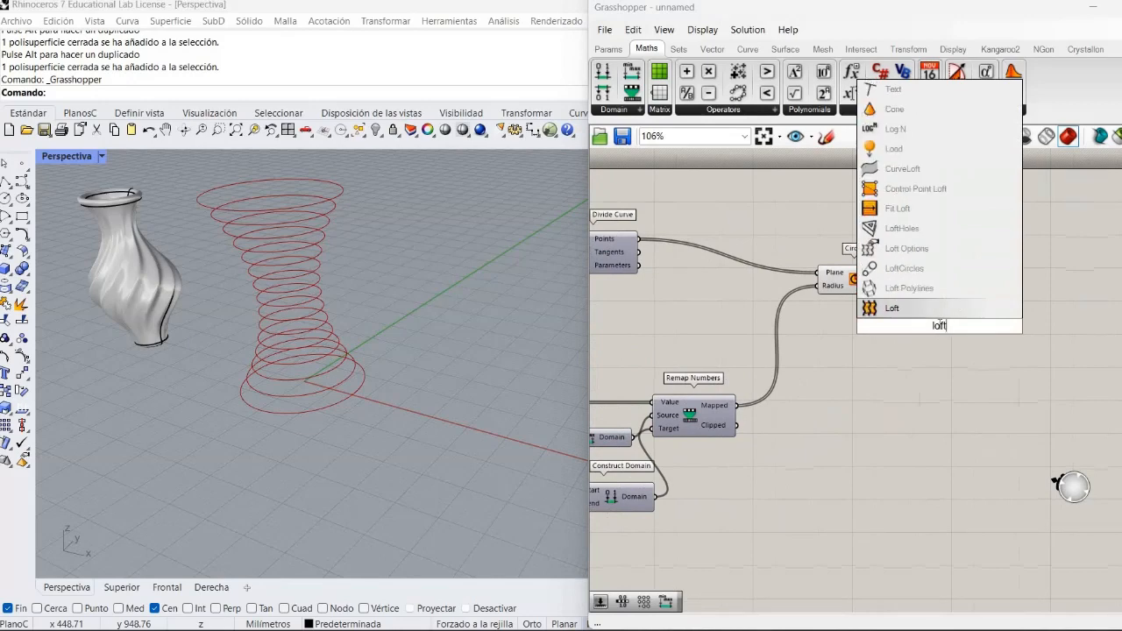
pyautogui.click(938, 309)
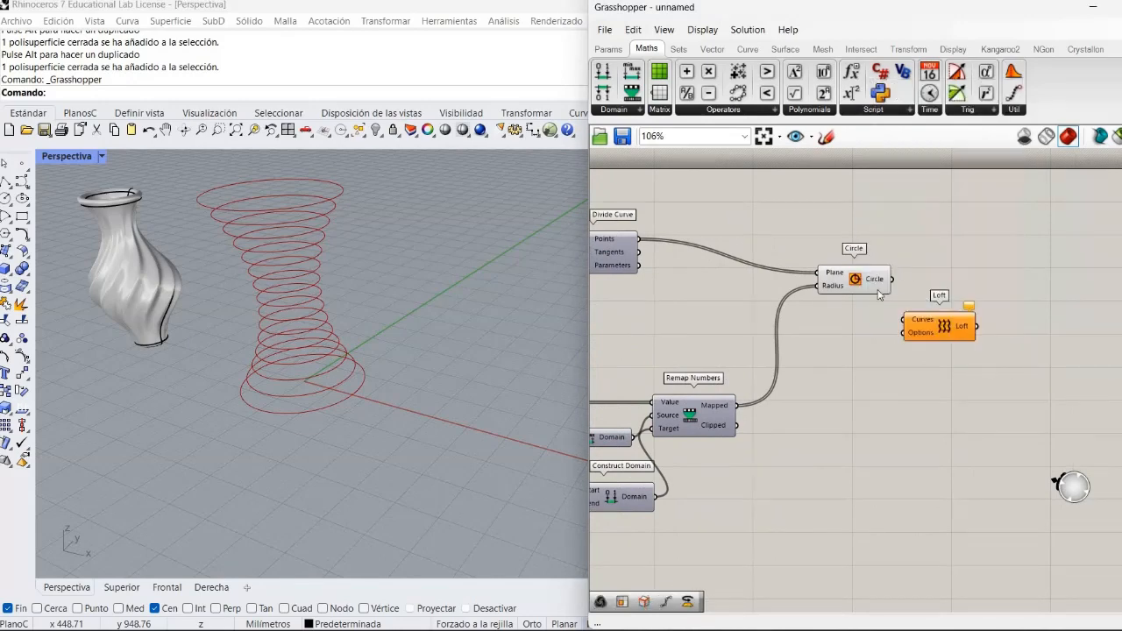
pyautogui.moveTo(893, 280); pyautogui.dragTo(910, 323)
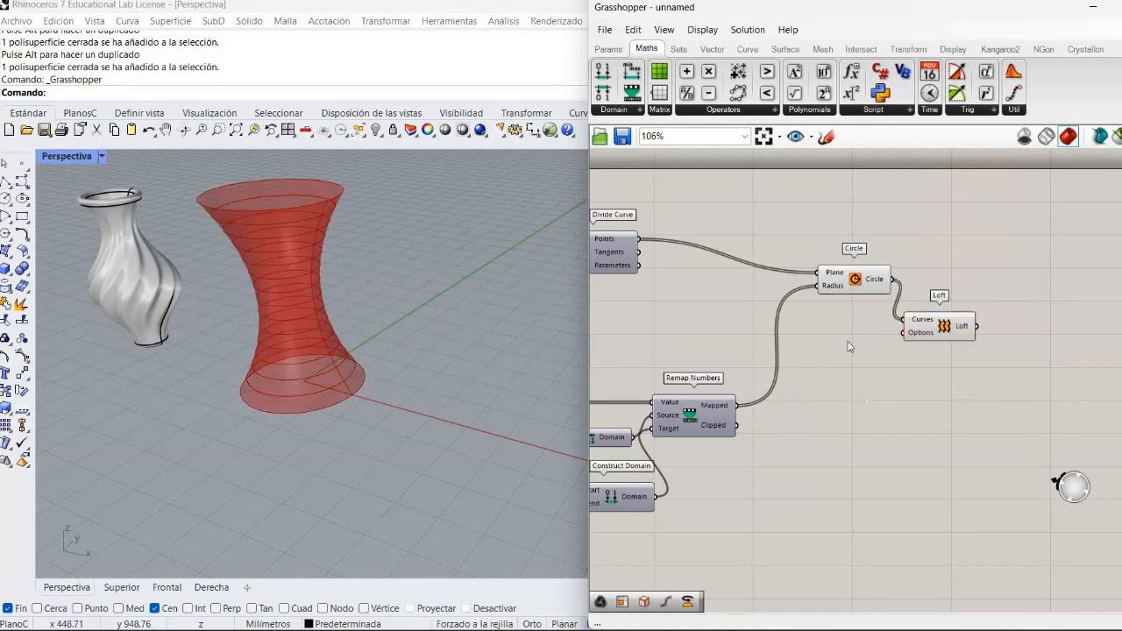
pyautogui.rightClick(852, 277)
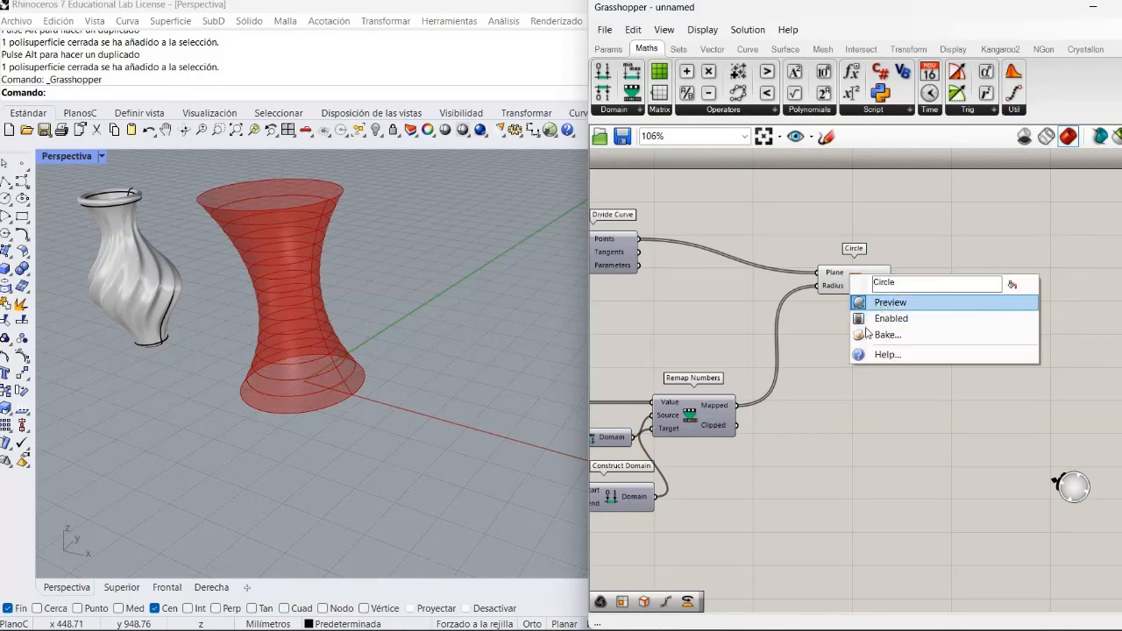
pyautogui.click(888, 302)
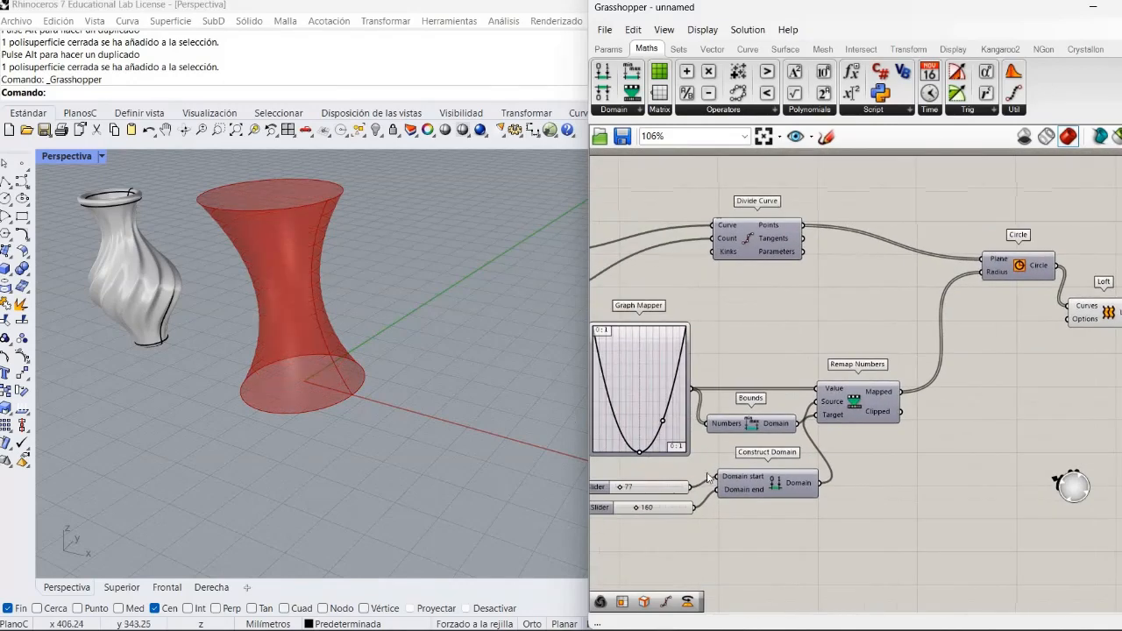
# - Change the Graph Mapper's graph type to Sine and shorten its wave so it peaks before mid-range, forming a vase profile
pyautogui.moveTo(780, 445); pyautogui.dragTo(961, 410, button='right')
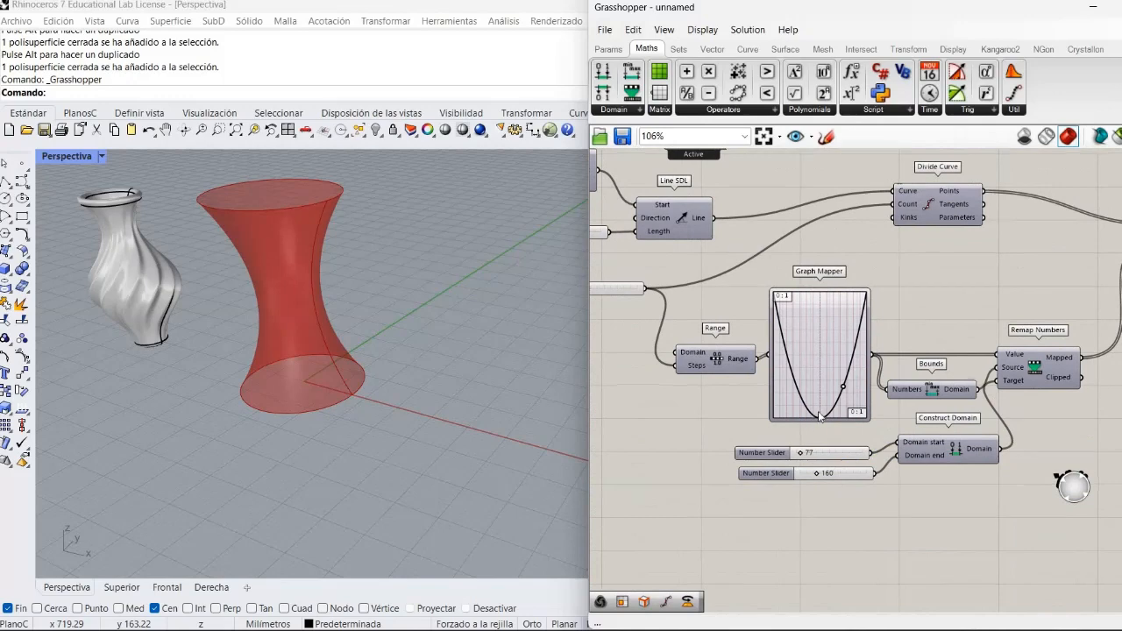
pyautogui.moveTo(823, 411)
pyautogui.mouseDown()
pyautogui.moveTo(808, 379)
pyautogui.moveTo(818, 316)
pyautogui.moveTo(823, 393)
pyautogui.mouseUp()
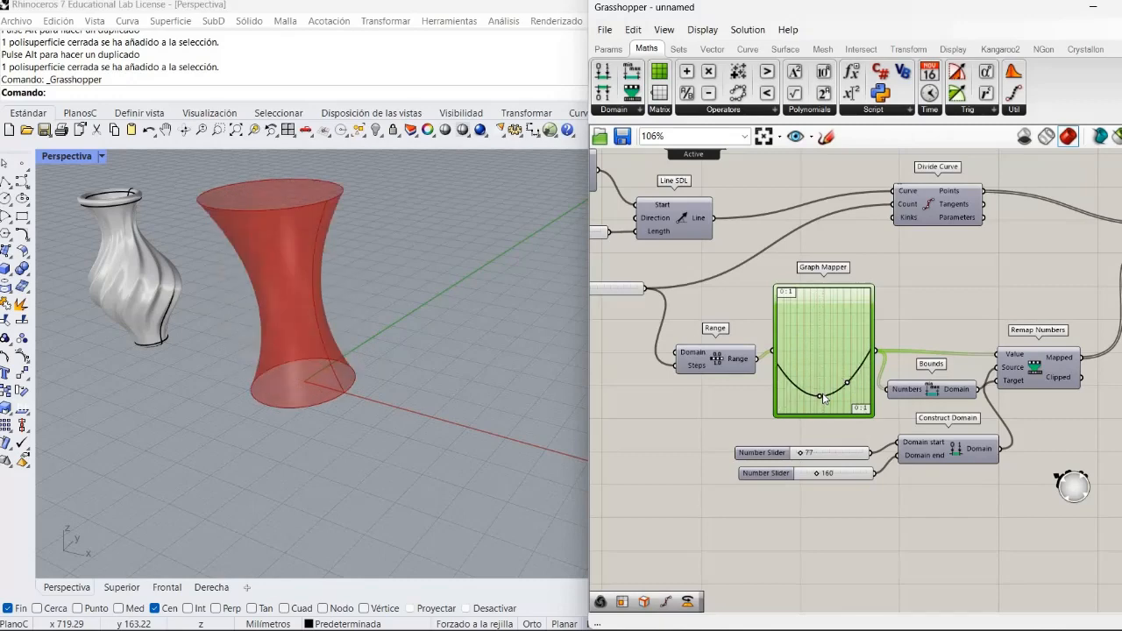
pyautogui.rightClick(801, 354)
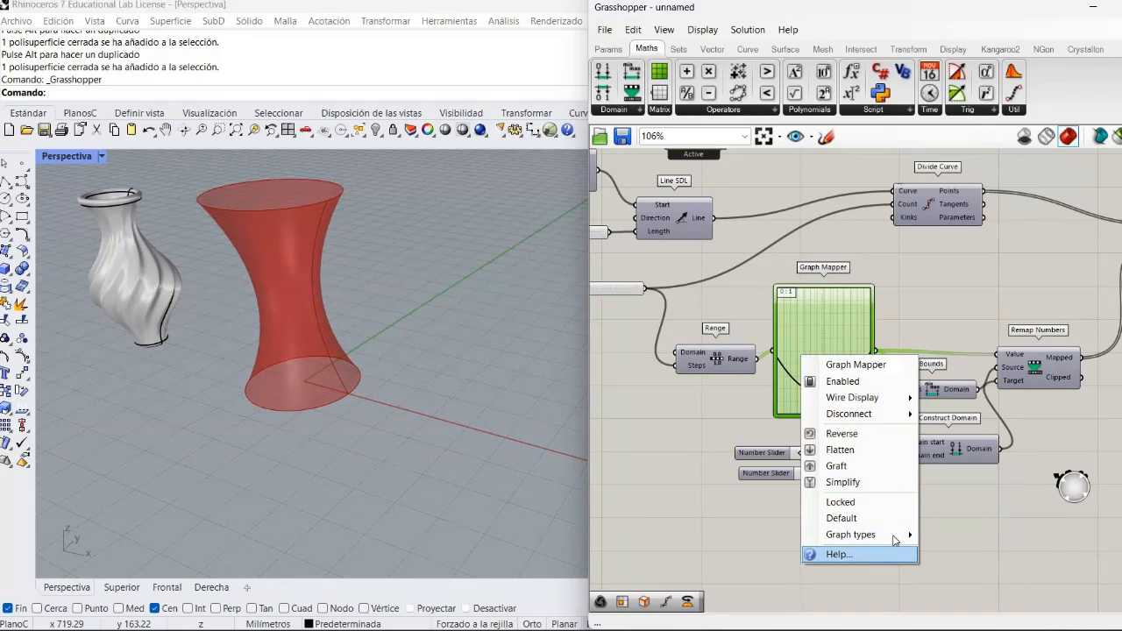
pyautogui.moveTo(917, 538)
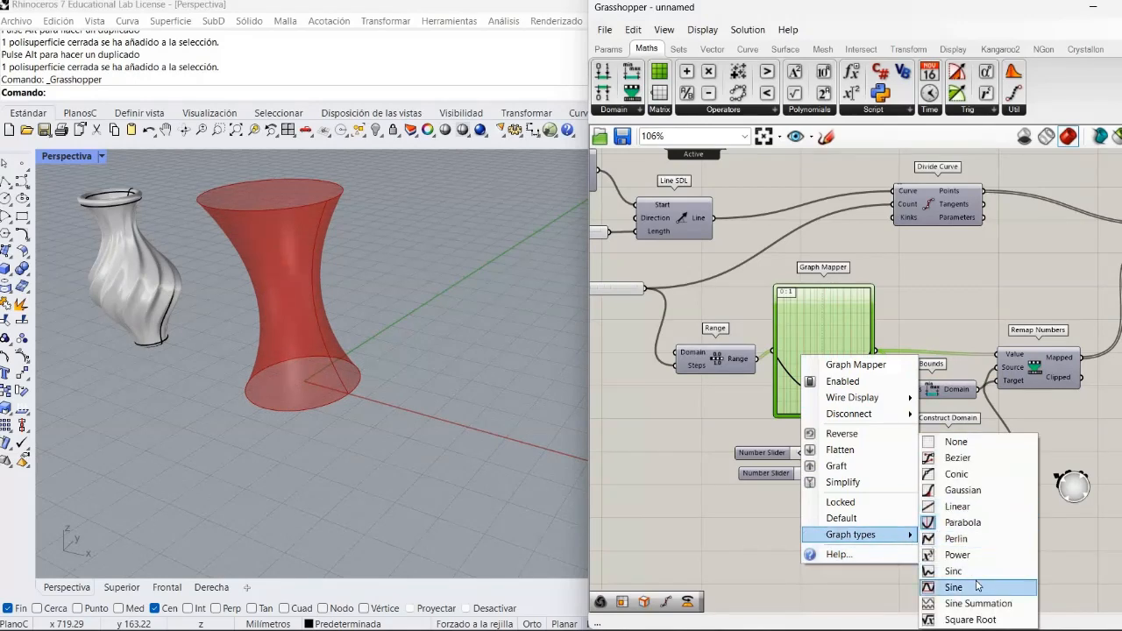
pyautogui.click(967, 494)
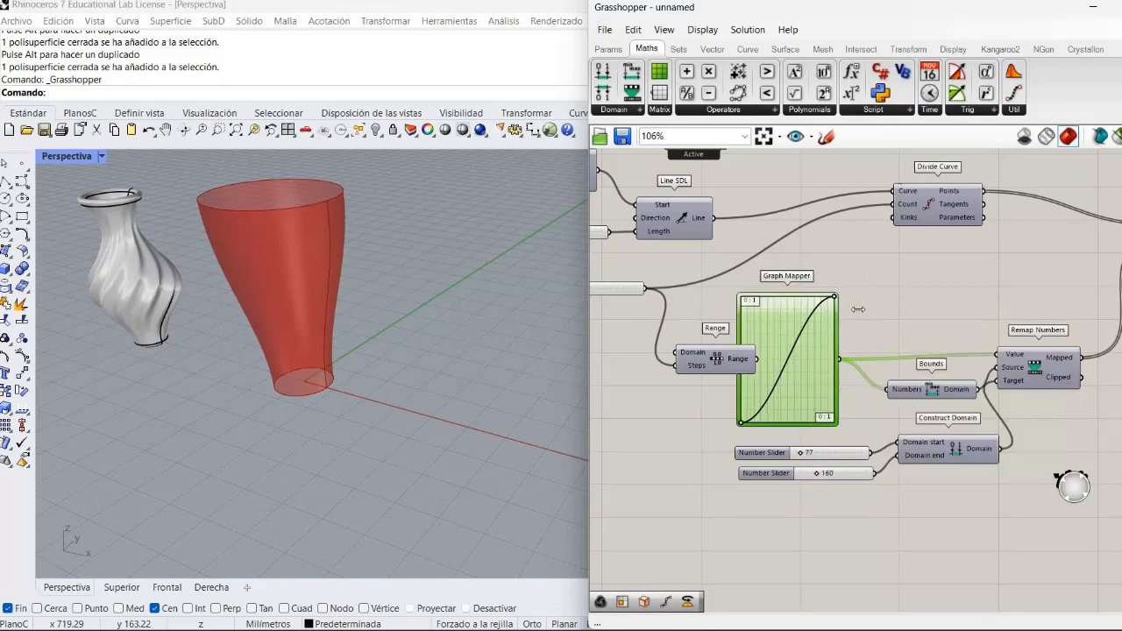
pyautogui.scroll(-3, 838, 314)
pyautogui.scroll(6, 837, 314)
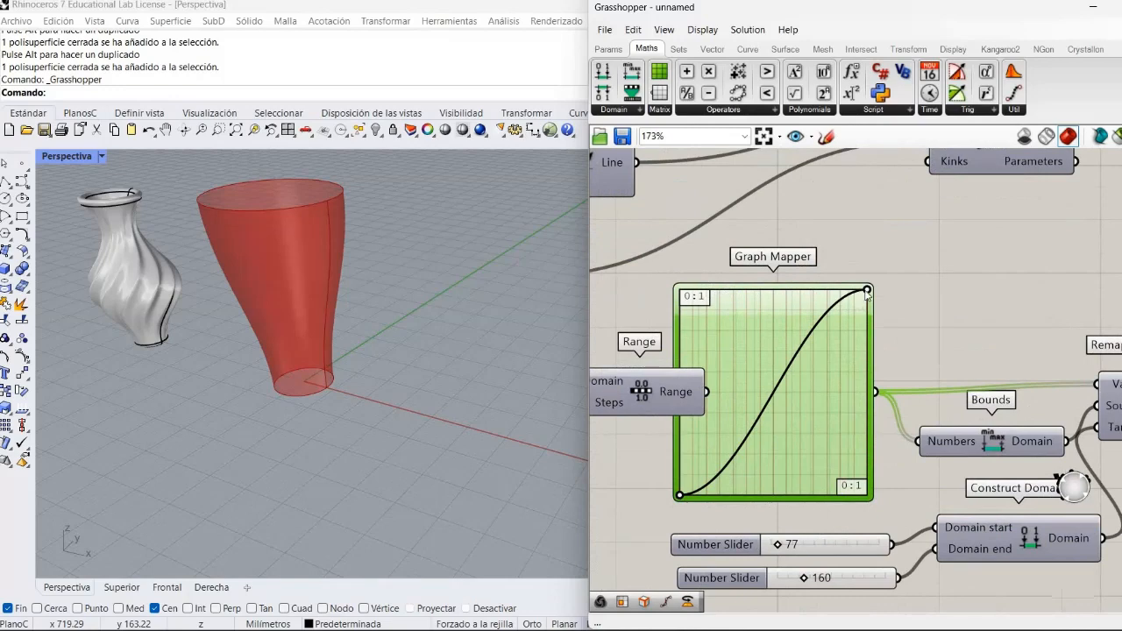
pyautogui.moveTo(828, 310); pyautogui.dragTo(758, 294)
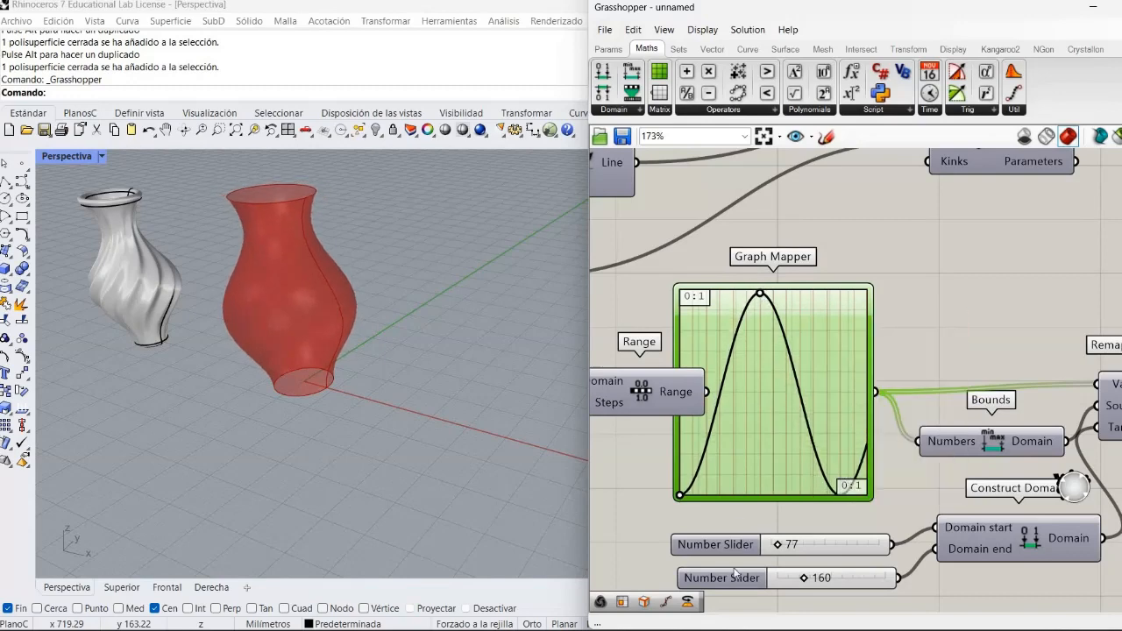
# - Set the Construct Domain start and end sliders to 50 and 139, and the Line SDL Length slider to 460
pyautogui.scroll(-2, 727, 552)
pyautogui.scroll(2, 759, 495)
pyautogui.moveTo(761, 493); pyautogui.dragTo(776, 476, button='right')
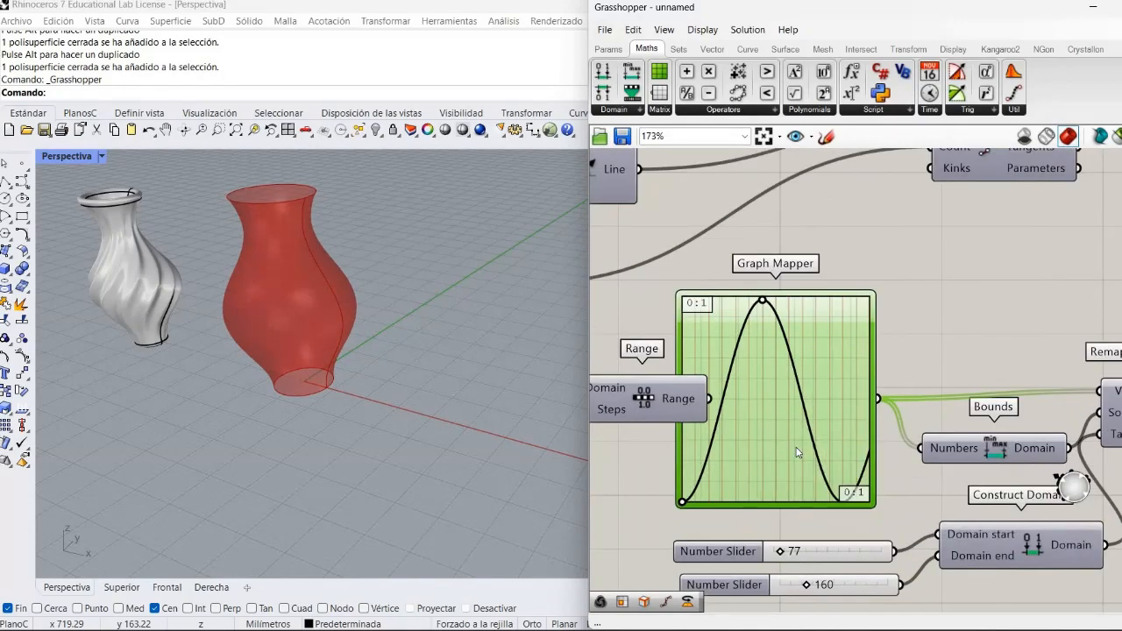
pyautogui.moveTo(767, 563); pyautogui.dragTo(826, 463, button='right')
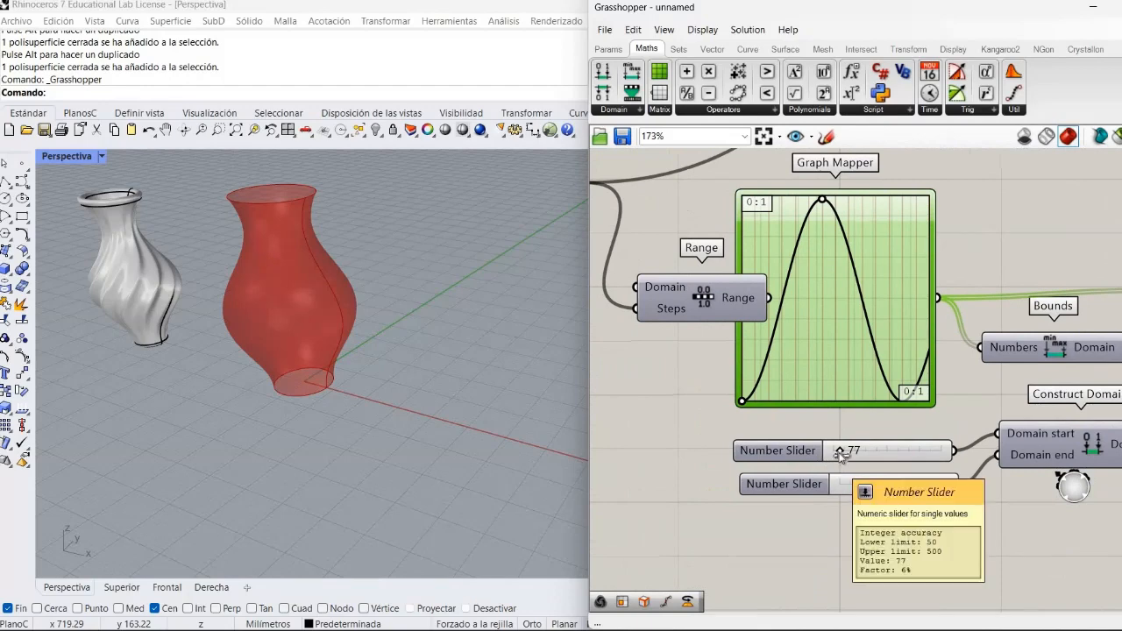
pyautogui.moveTo(840, 451); pyautogui.dragTo(862, 495)
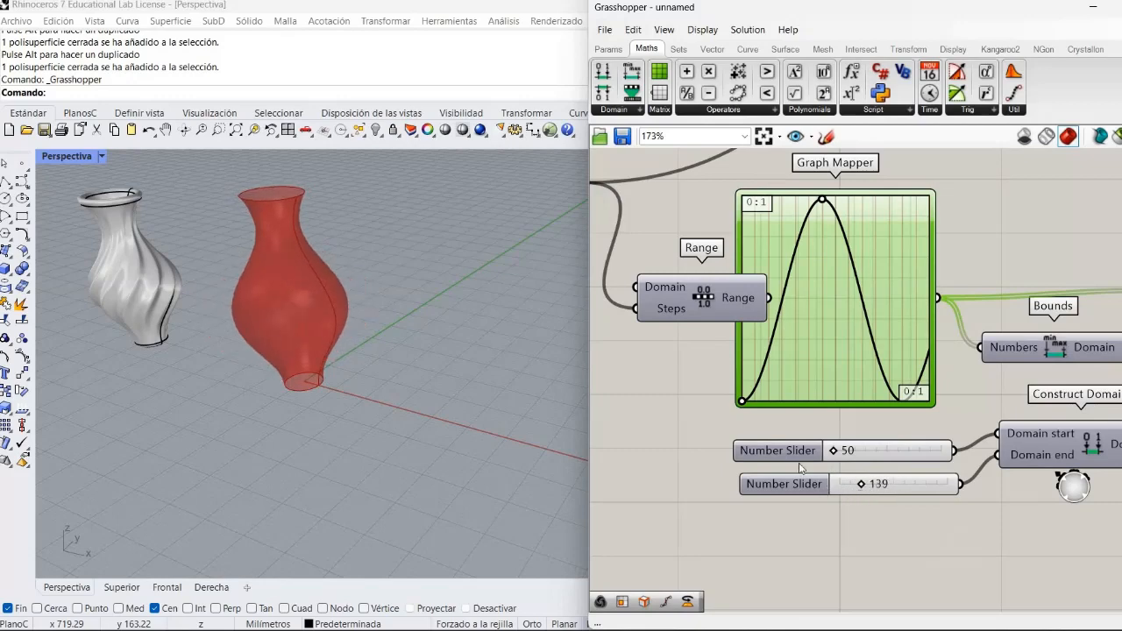
pyautogui.moveTo(640, 280); pyautogui.dragTo(967, 451, button='right')
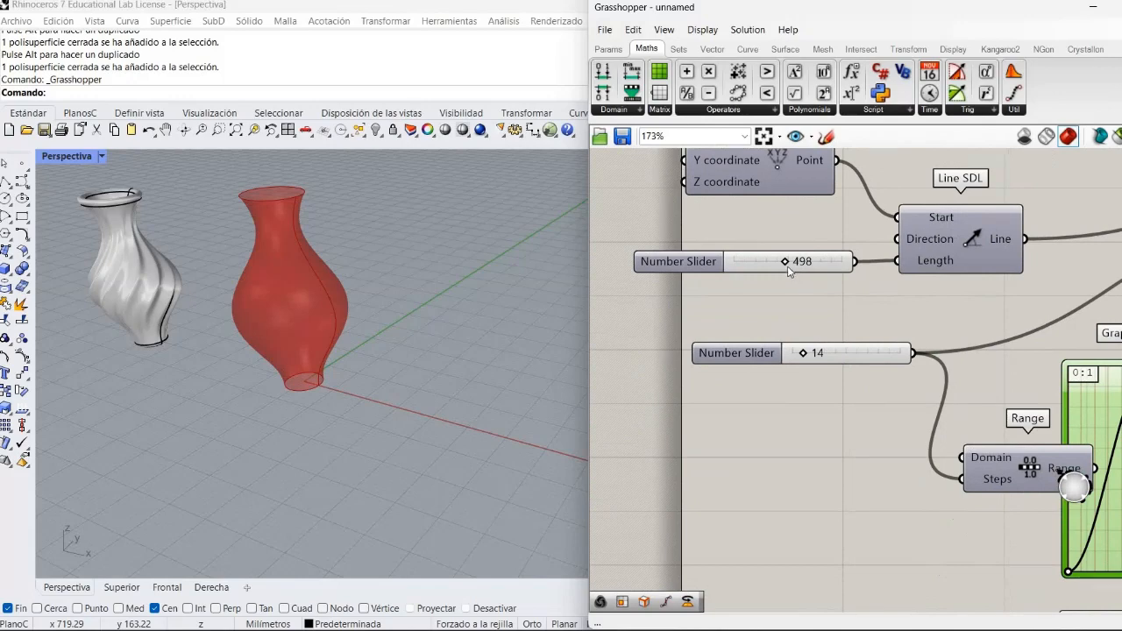
pyautogui.moveTo(760, 266)
pyautogui.mouseDown()
pyautogui.moveTo(735, 270)
pyautogui.moveTo(778, 275)
pyautogui.moveTo(759, 272)
pyautogui.mouseUp()
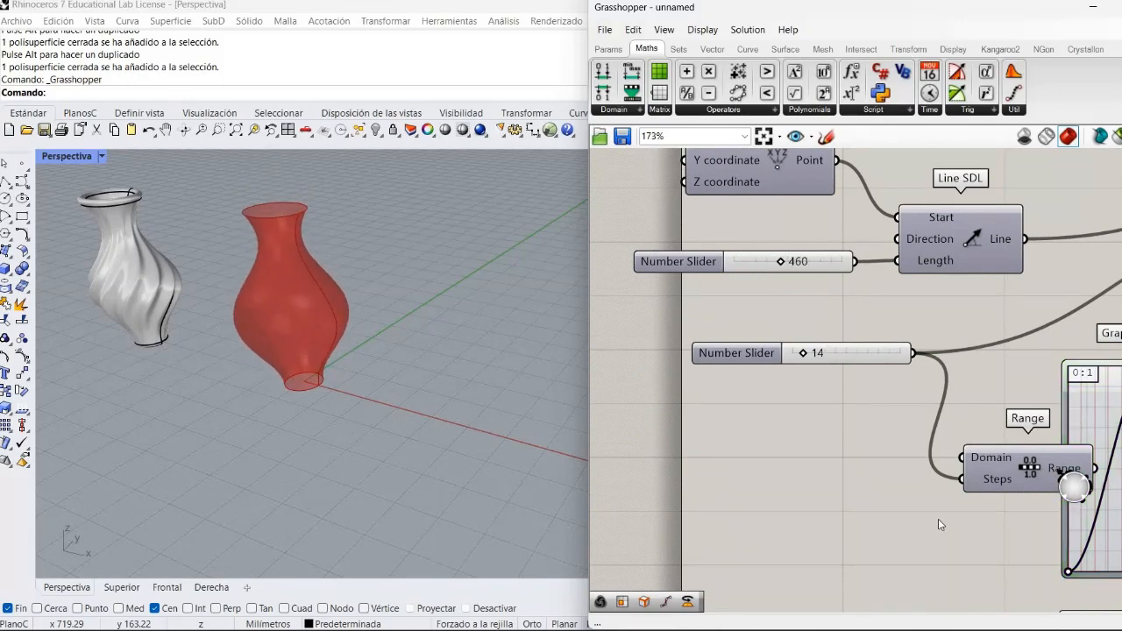
pyautogui.moveTo(1011, 388); pyautogui.dragTo(492, 256, button='right')
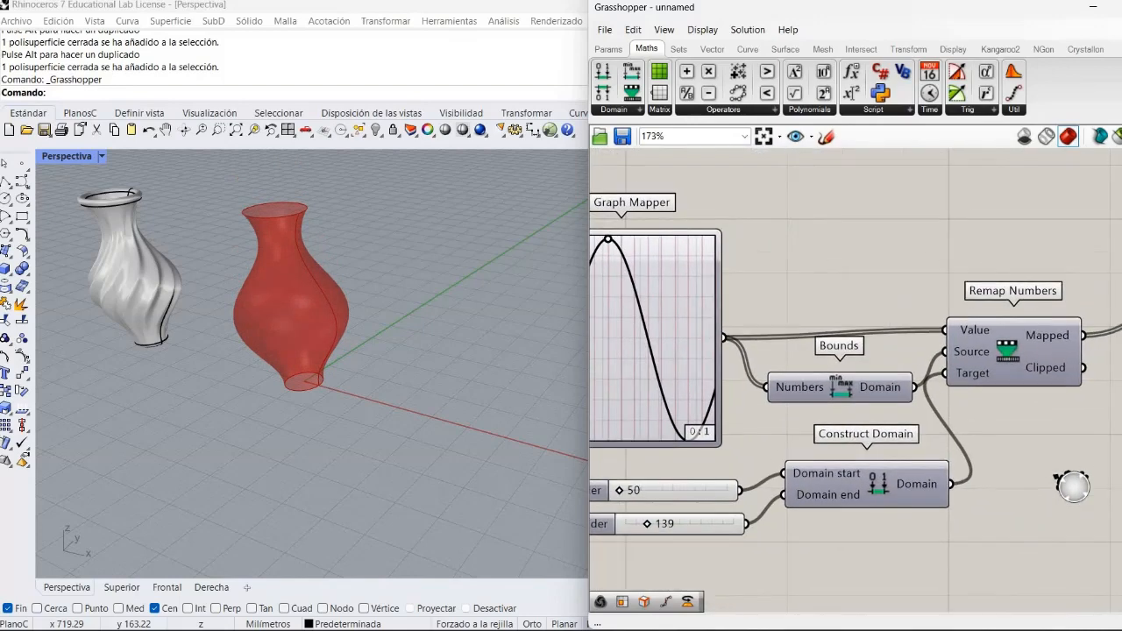
pyautogui.scroll(-3, 902, 292)
pyautogui.moveTo(1022, 225); pyautogui.dragTo(854, 331, button='right')
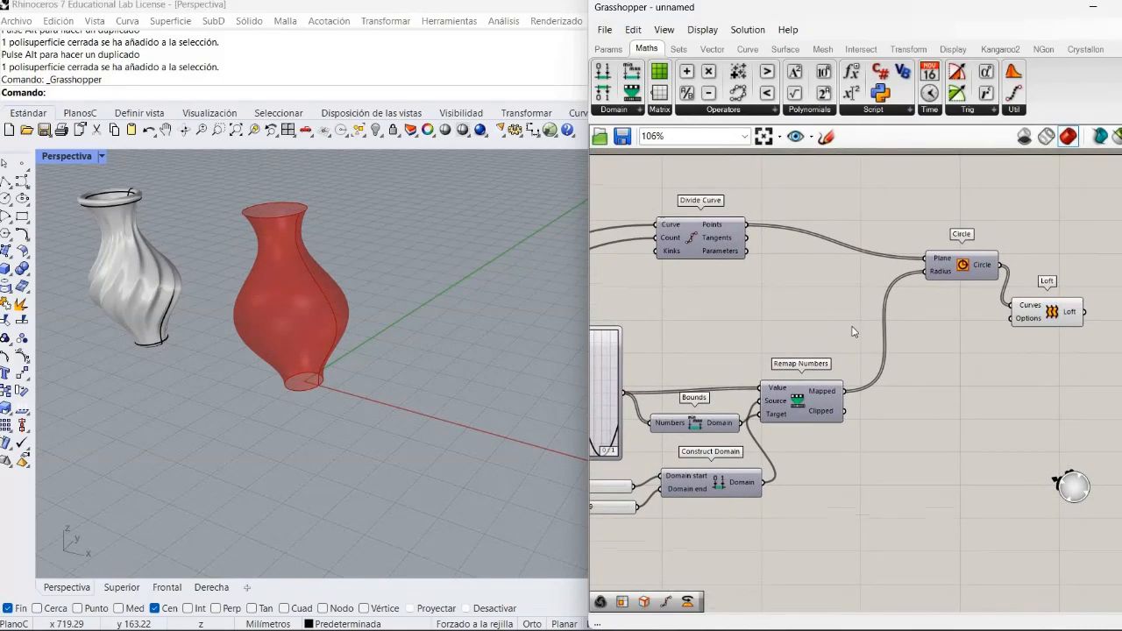